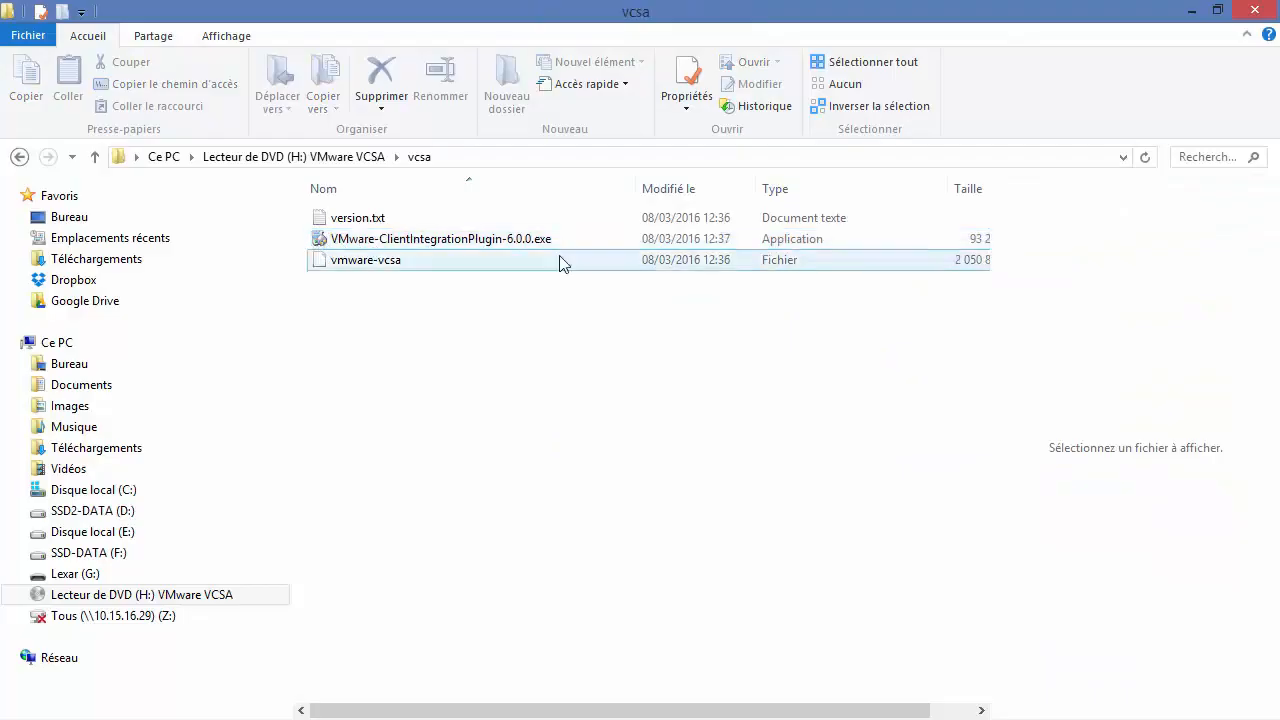
Step: Launch vcsa-setup.html from the root of the VMware VCSA DVD in Chrome
click(366, 158)
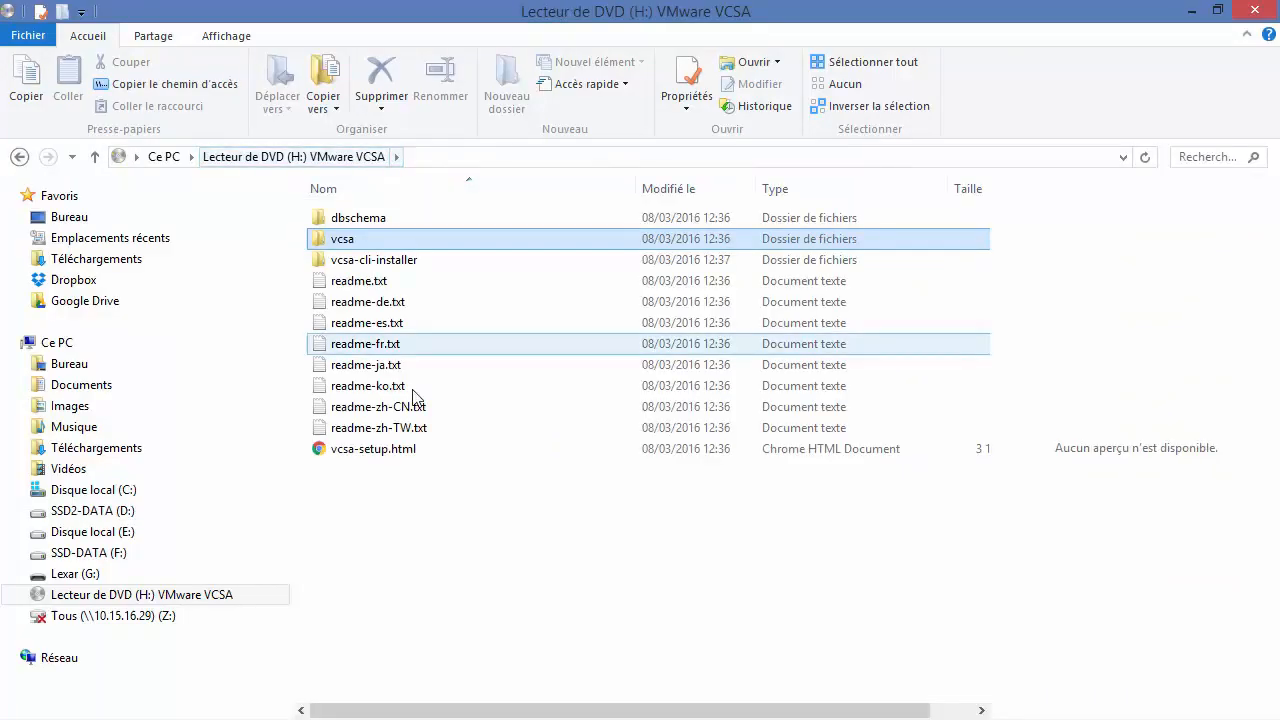
click(409, 455)
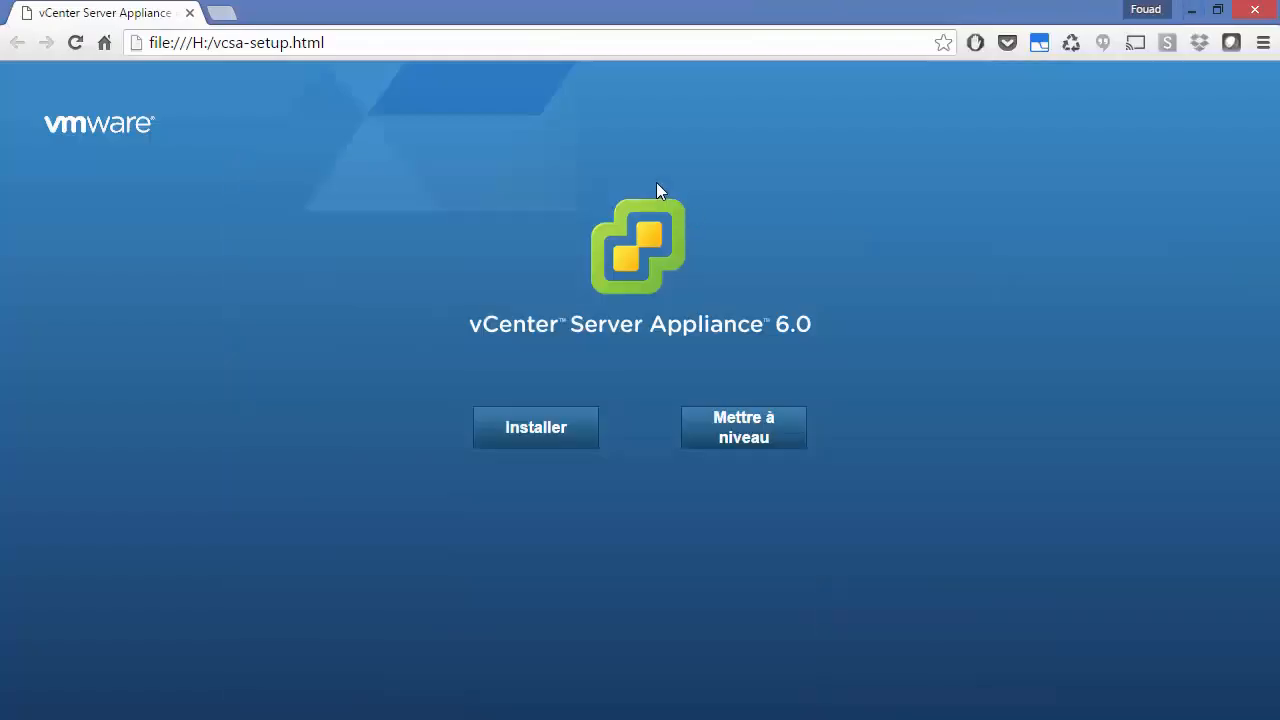
Step: Start a new appliance installation and accept the end-user licence agreement
click(540, 441)
click(443, 583)
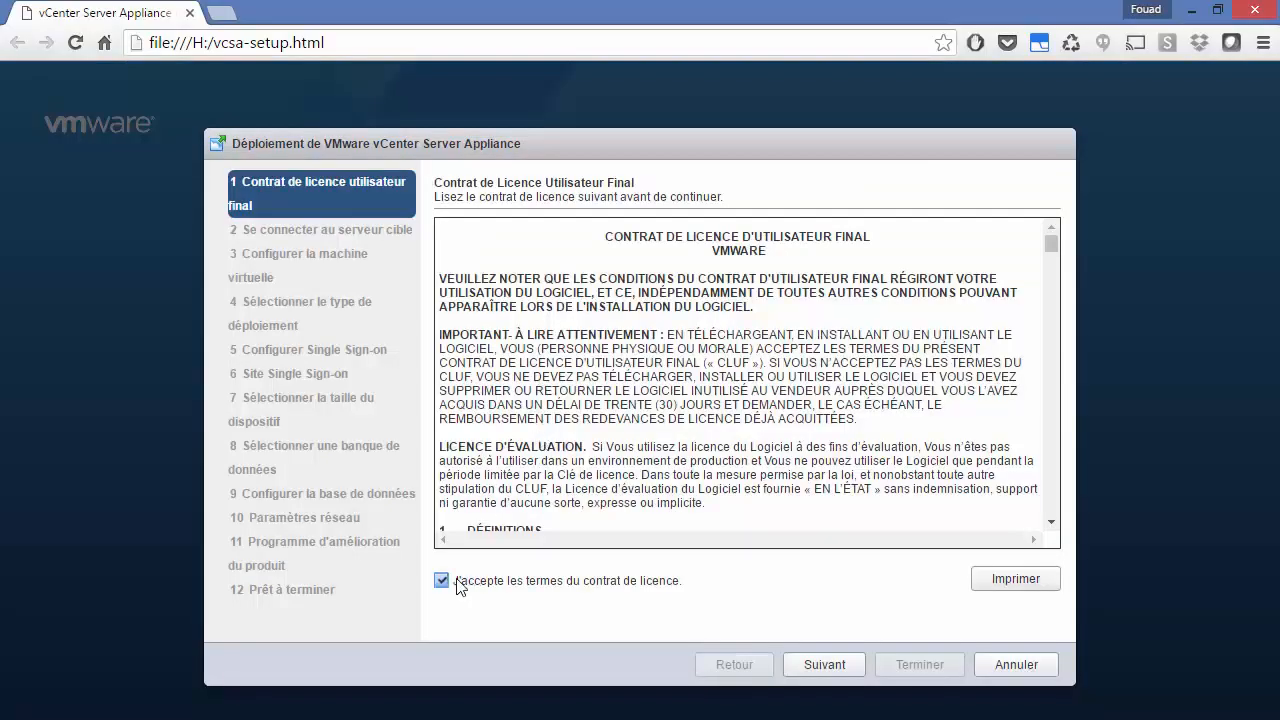
click(838, 672)
Step: Connect to ESXi host ESXi1.alphorm.local as root with its password and accept the certificate
click(680, 229)
text(ESX)
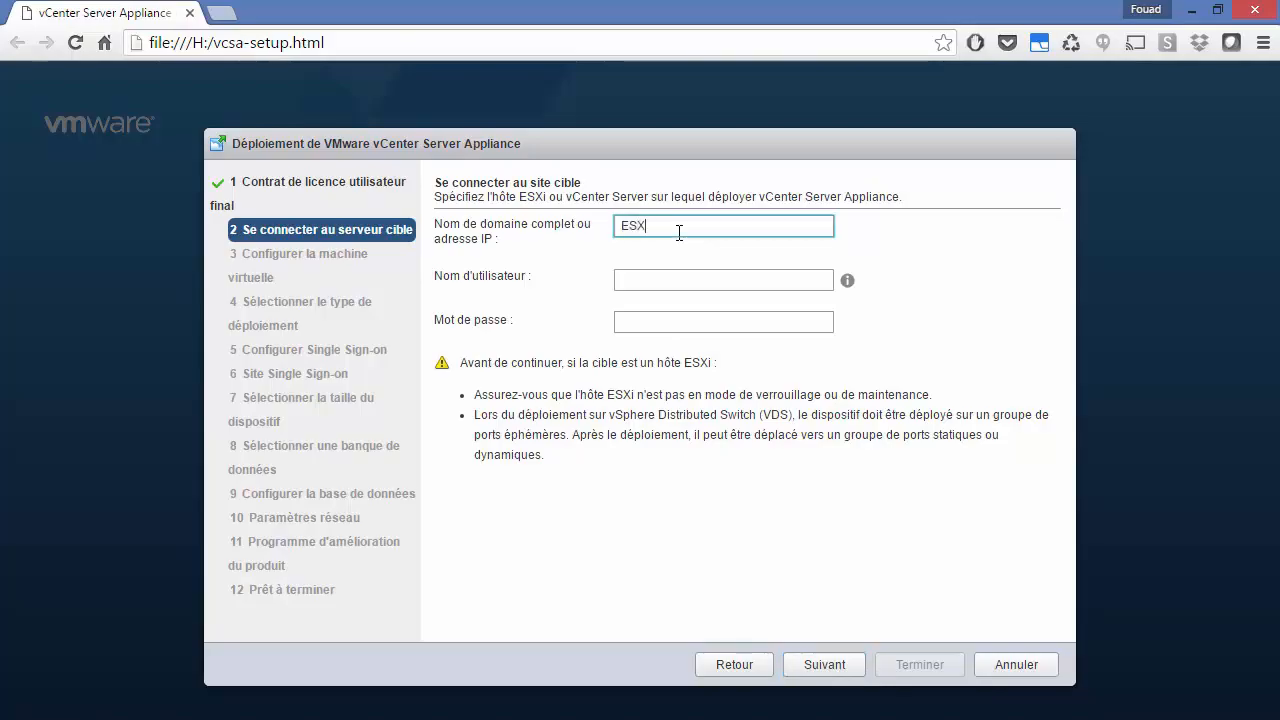
text(i1 alphorm.loc)
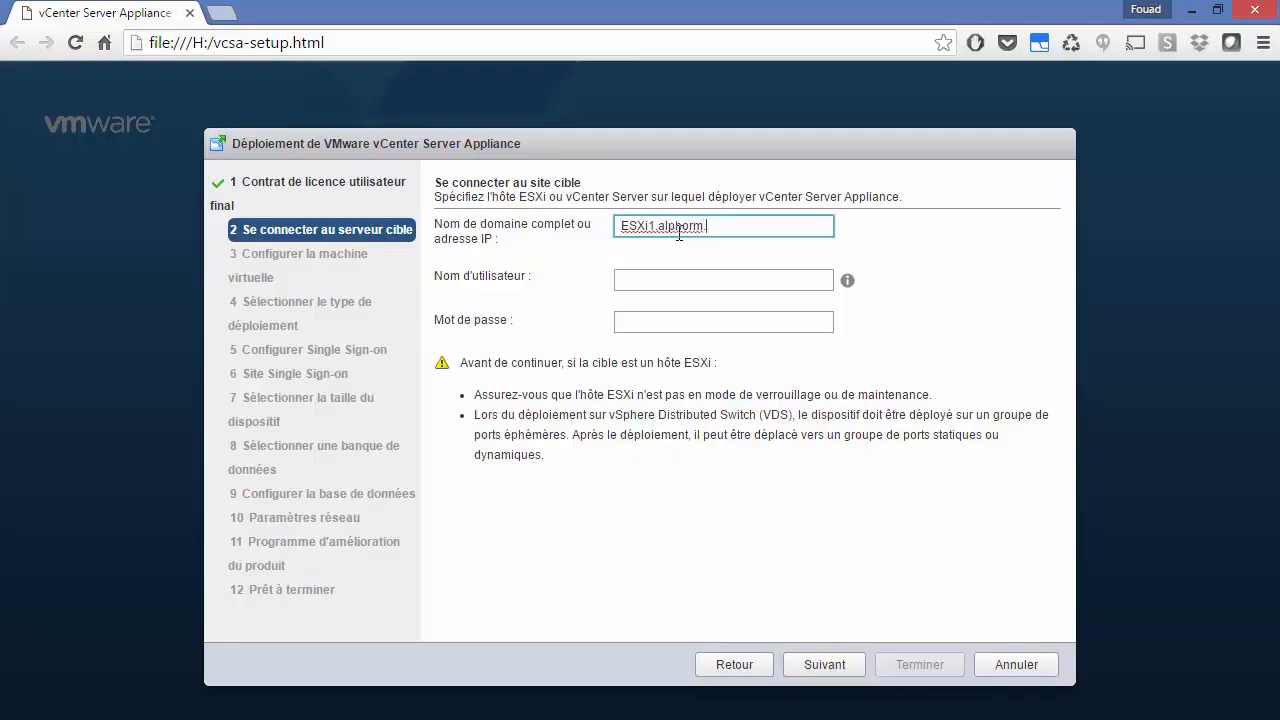
key(Tab)
text(root)
key(Tab)
text(•••••••)
key(BackSpace)
key(BackSpace)
key(BackSpace)
key(BackSpace)
key(BackSpace)
key(BackSpace)
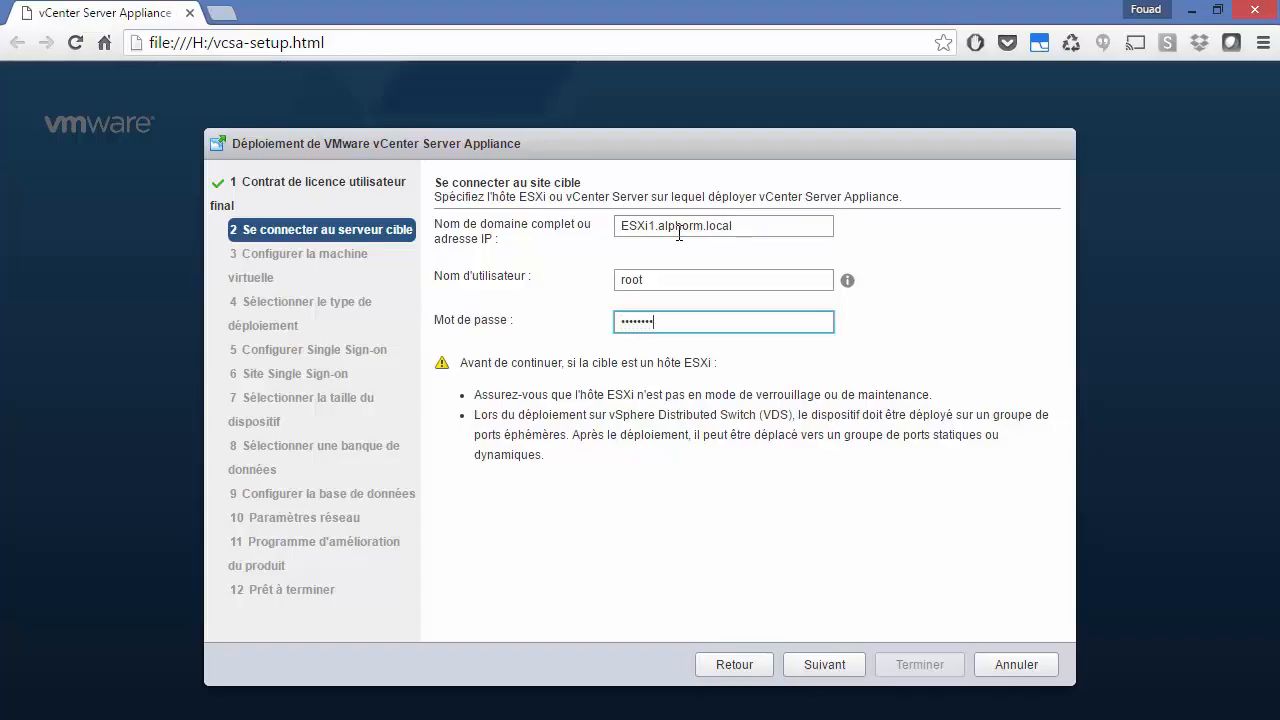
click(820, 664)
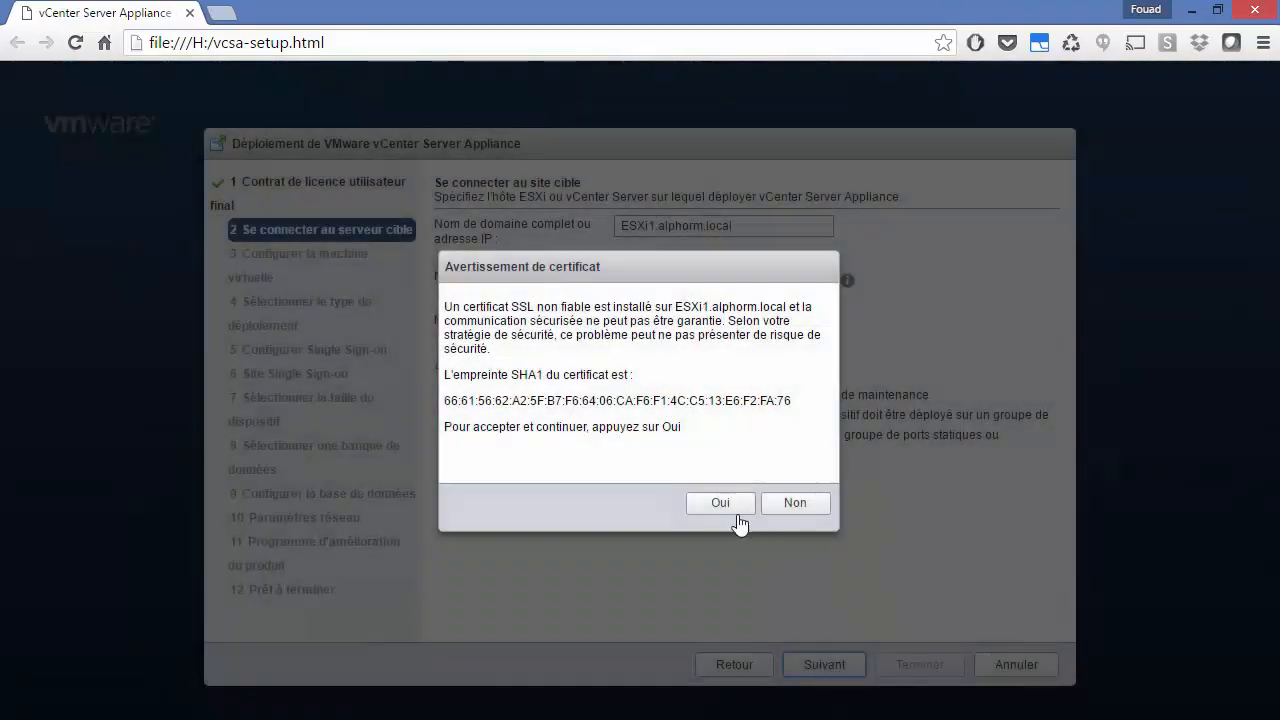
click(728, 510)
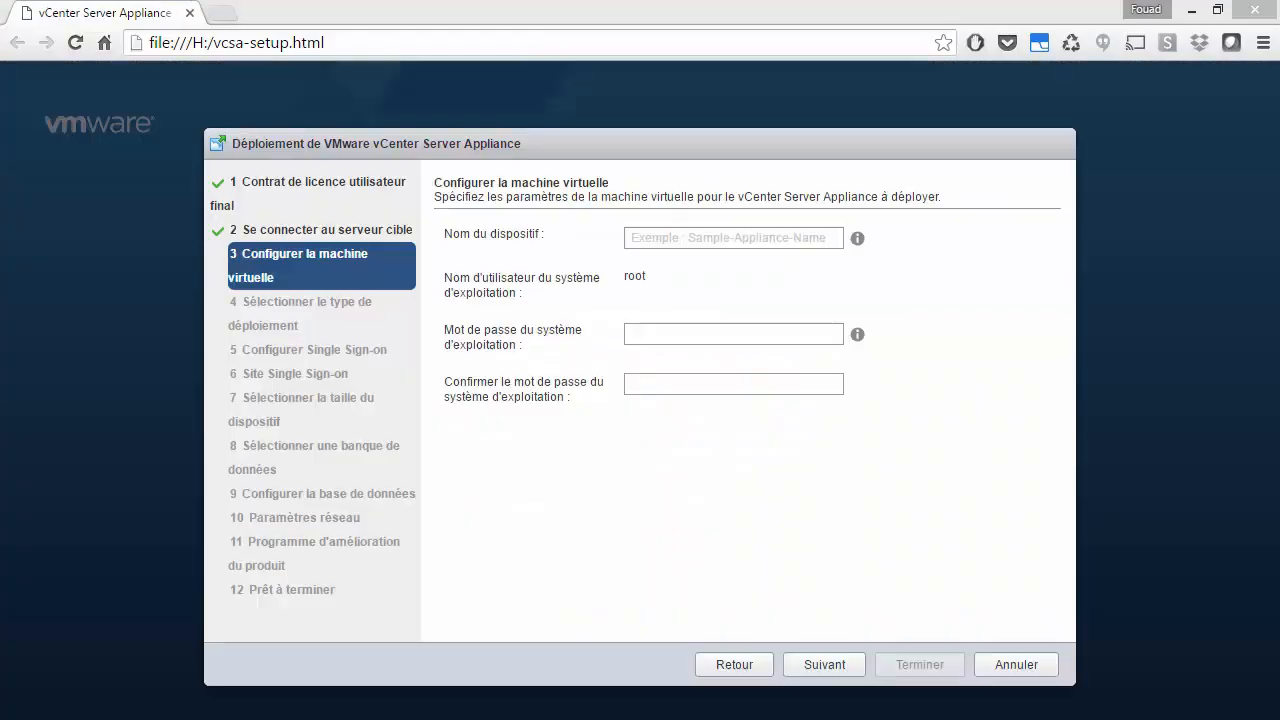
click(674, 240)
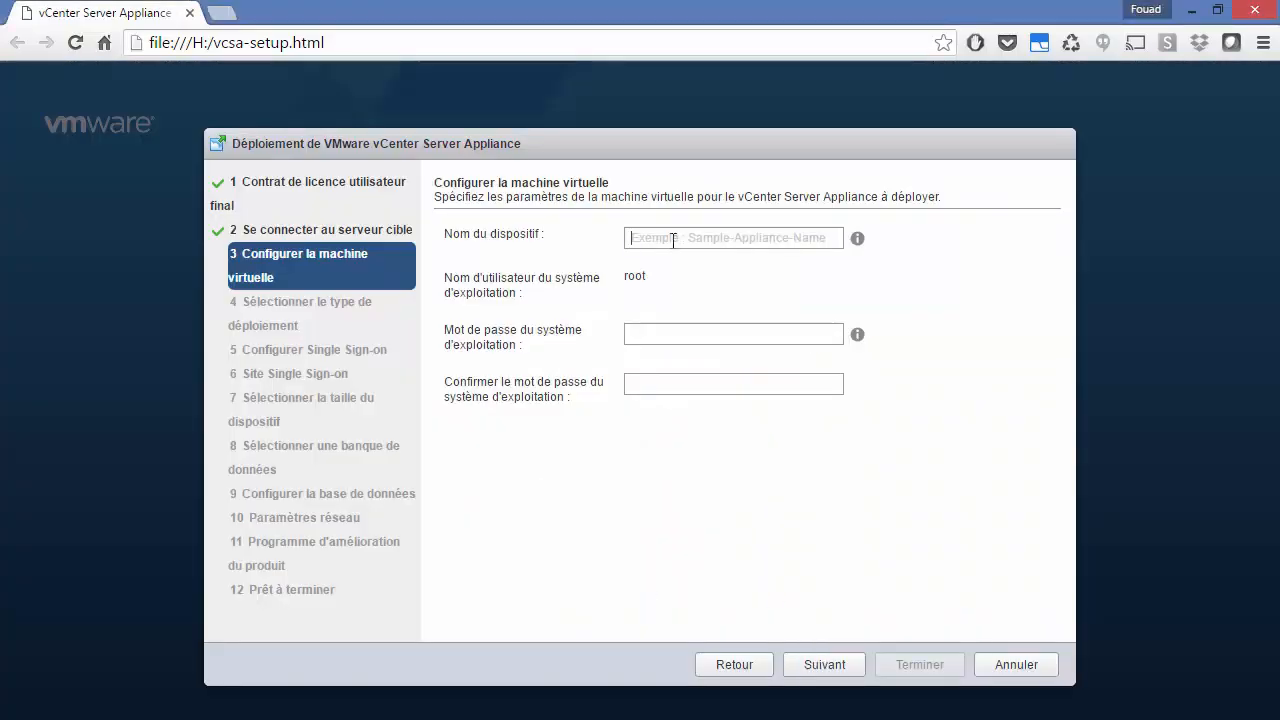
Step: Name the appliance PSC and enter and confirm its OS password
text(PSC)
key(Tab)
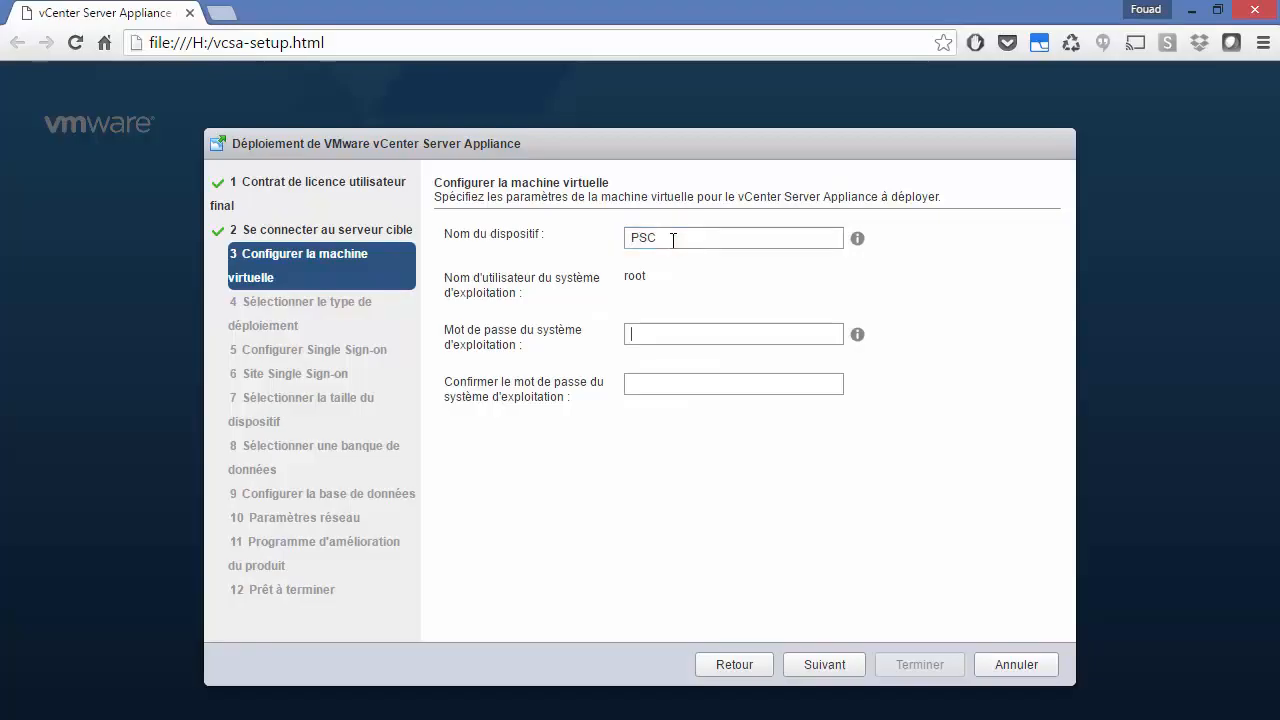
text(**)
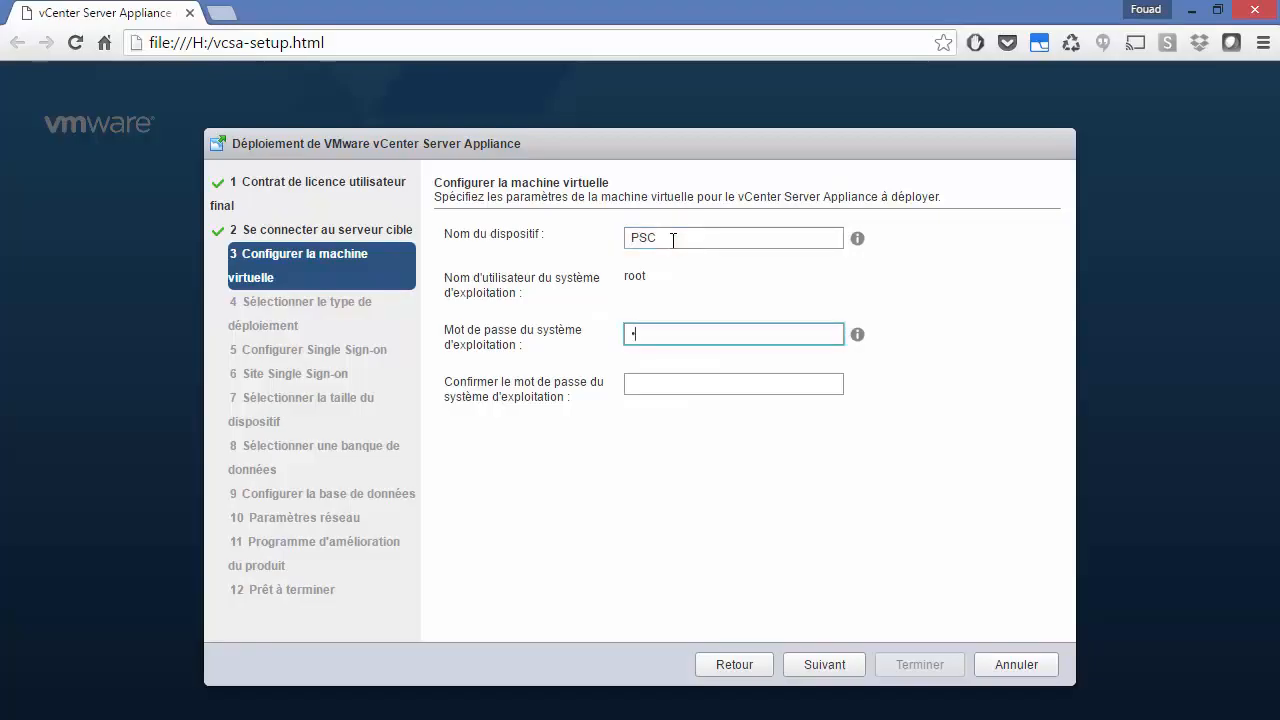
key(BackSpace)
key(BackSpace)
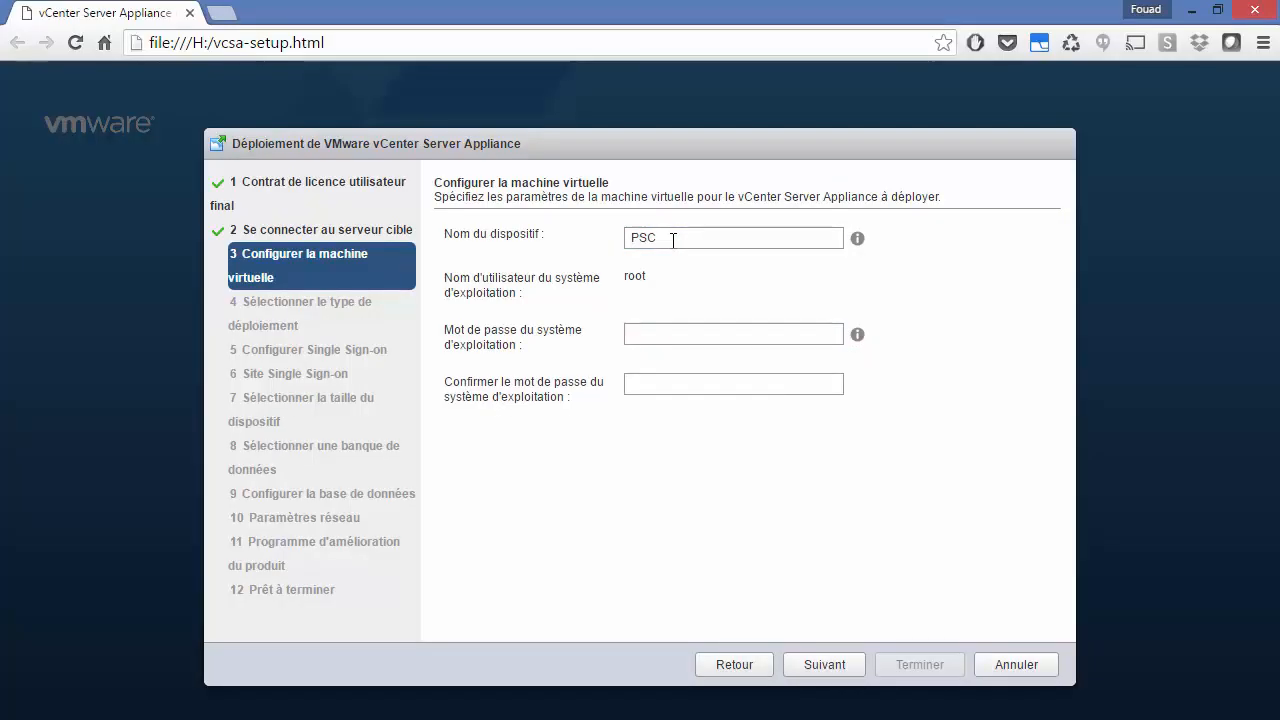
text(***)
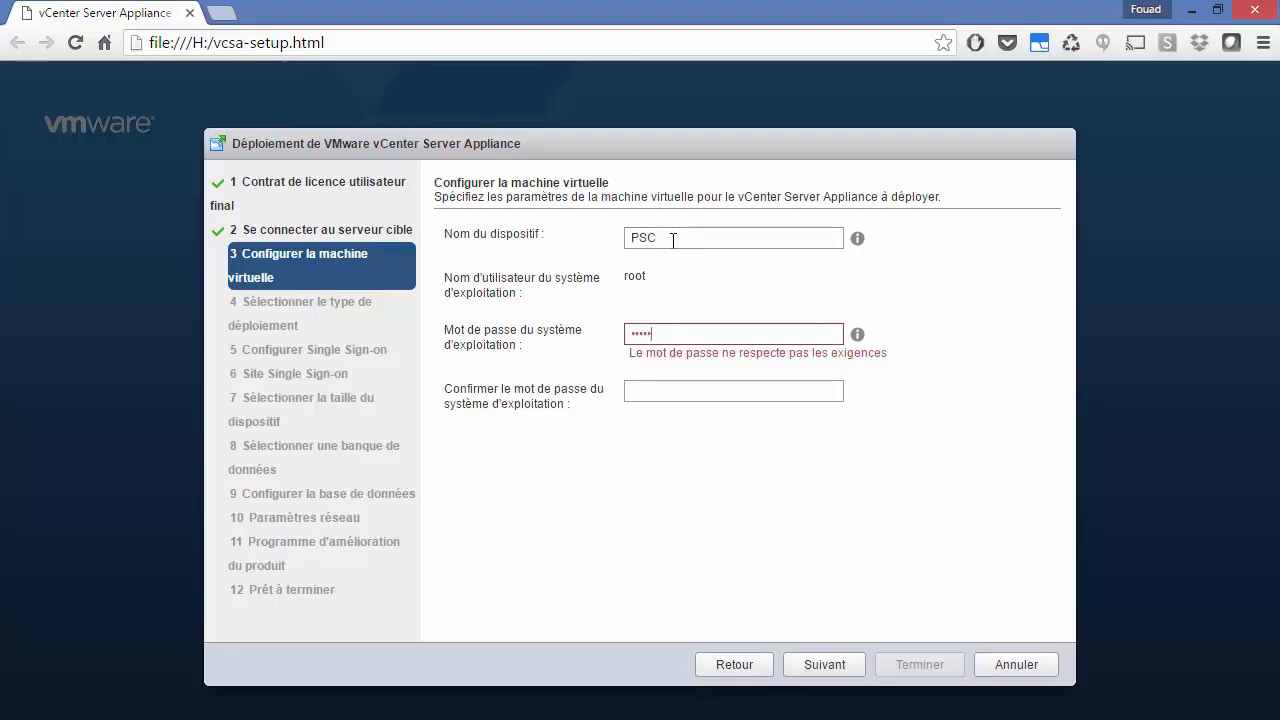
text(*****)
key(Tab)
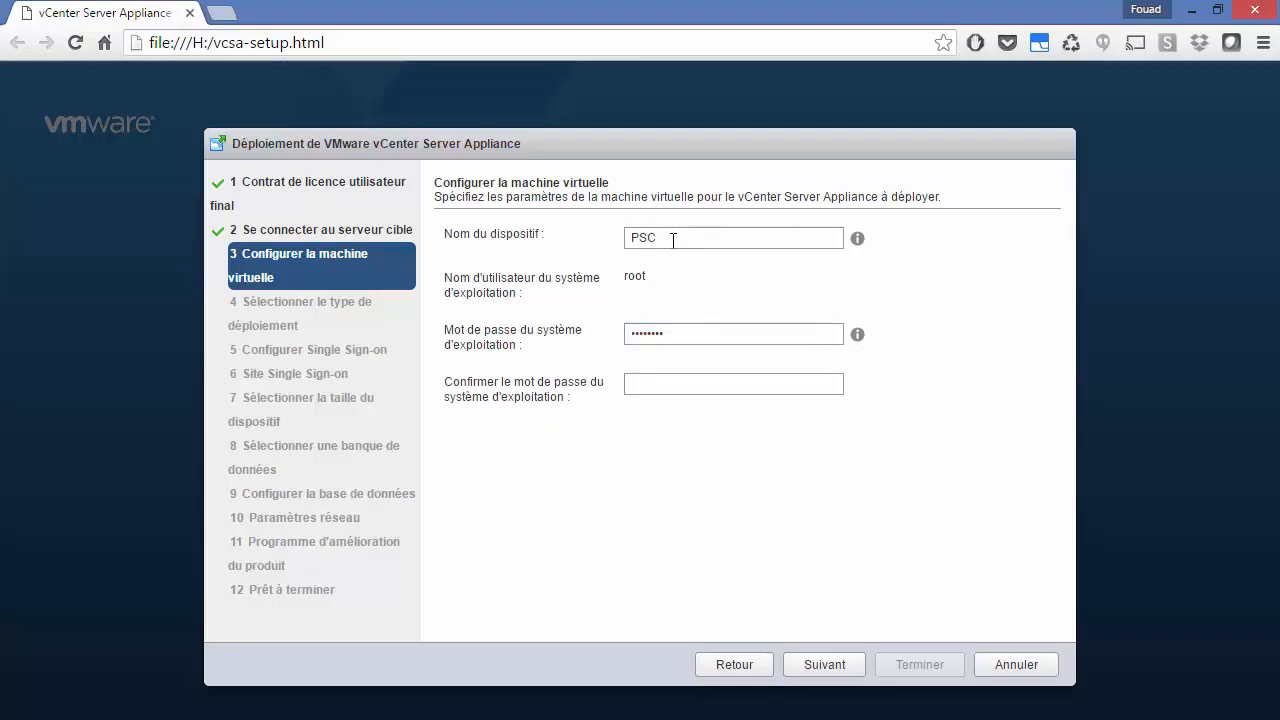
text(*)
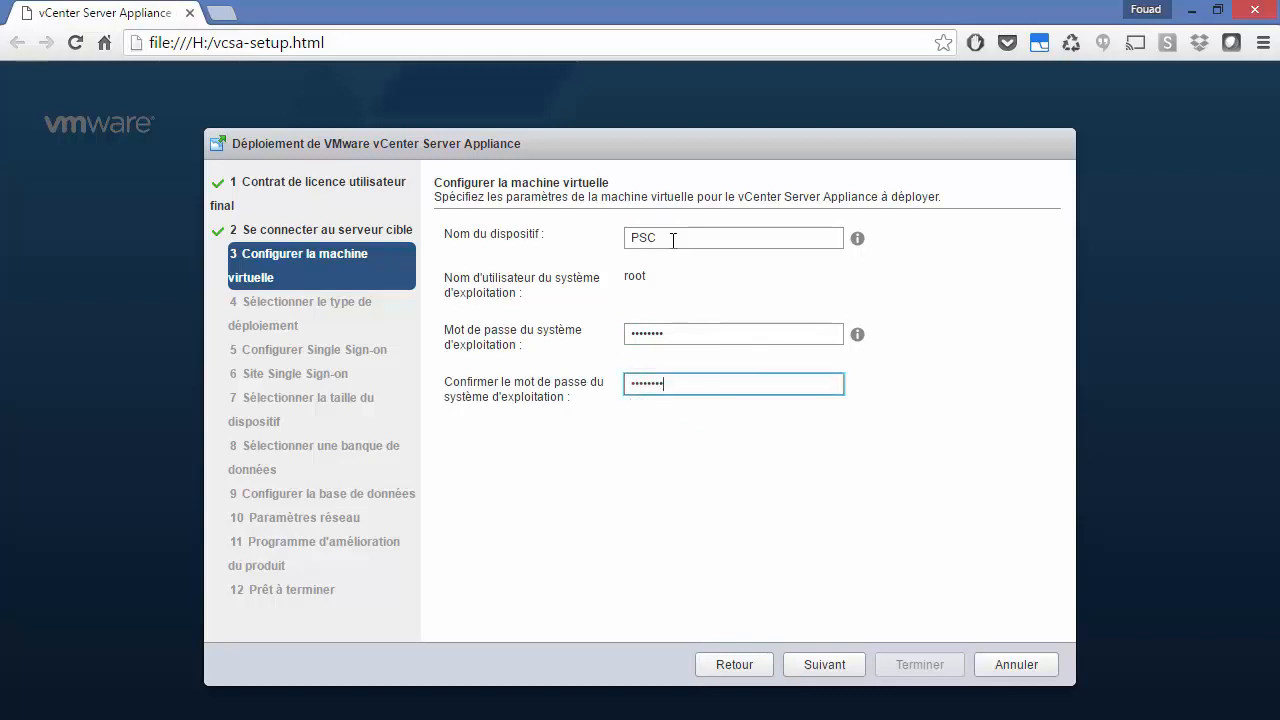
Step: Choose the Installer Platform Services Controller deployment type and continue to Single Sign-on
click(823, 666)
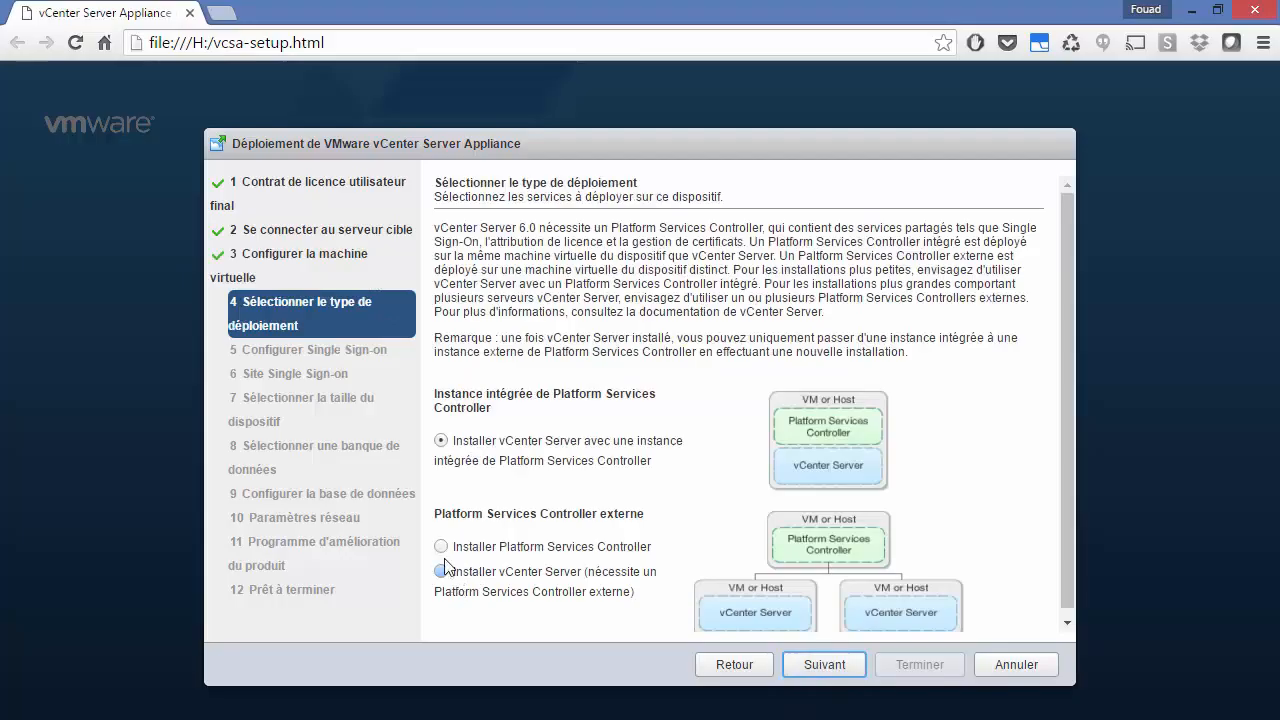
click(441, 547)
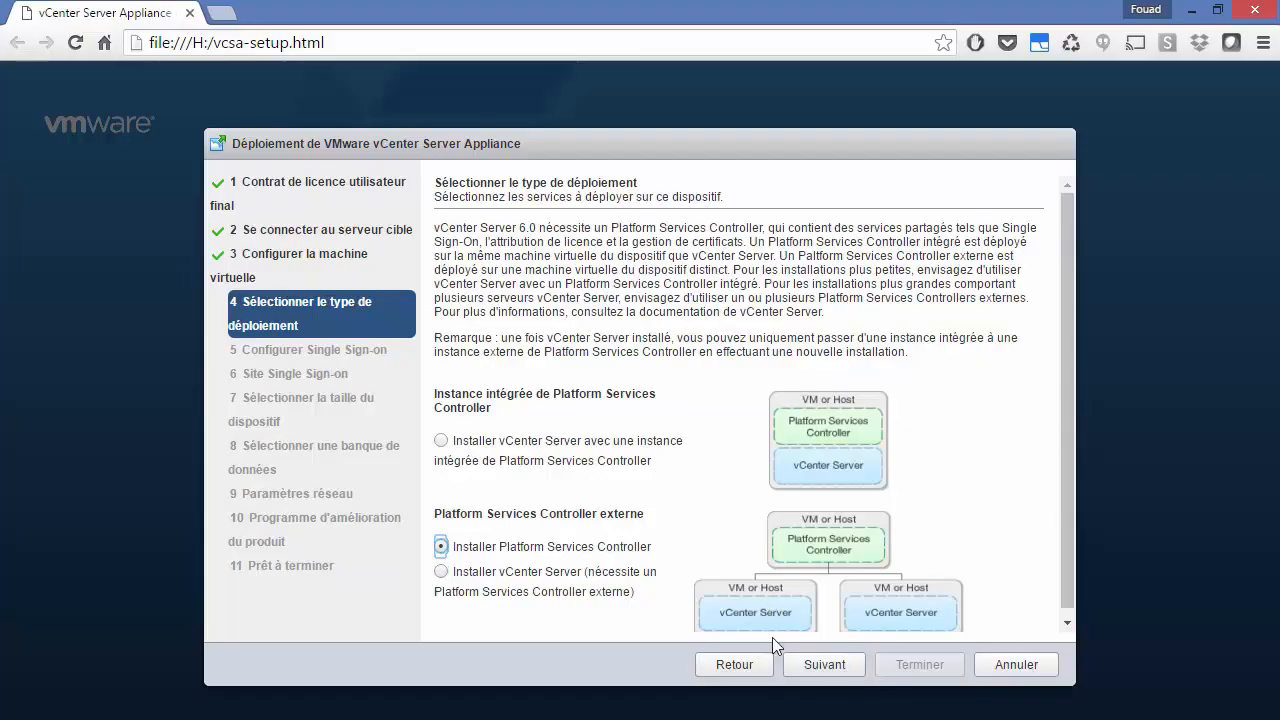
click(820, 666)
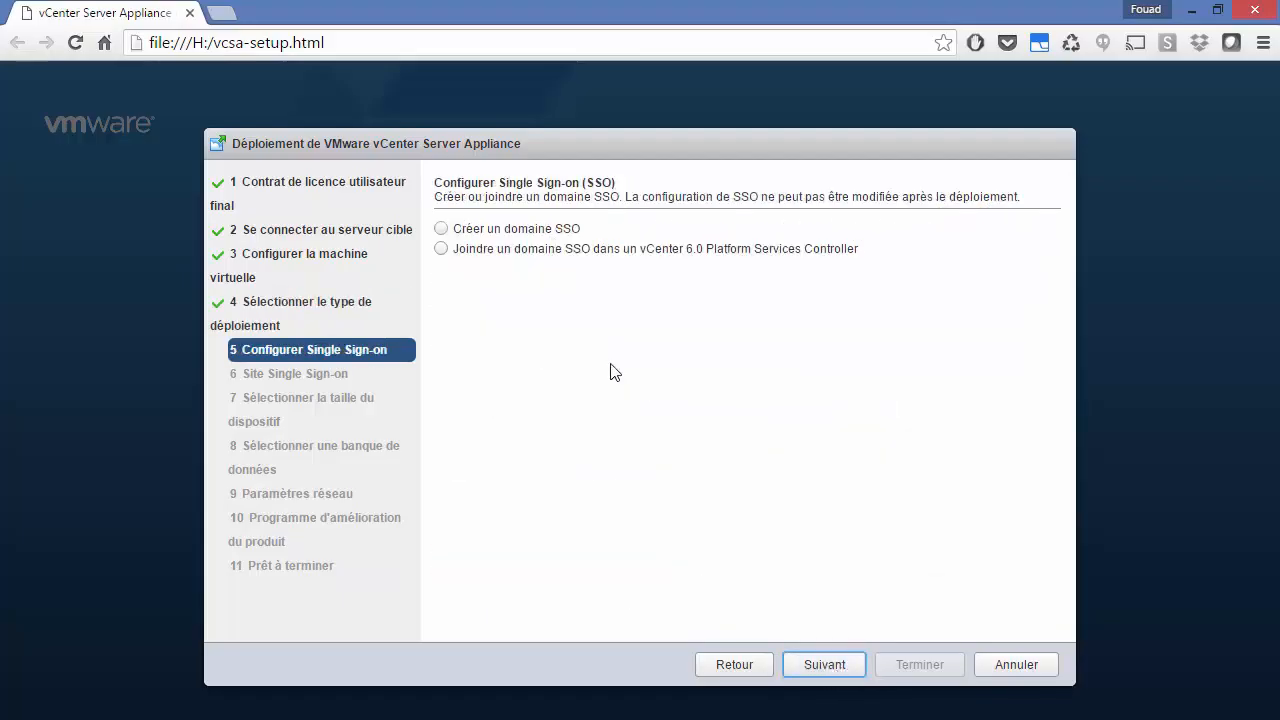
Step: Switch the Single Sign-on option from Créer un domaine SSO to Joindre un domaine SSO
click(441, 228)
click(677, 347)
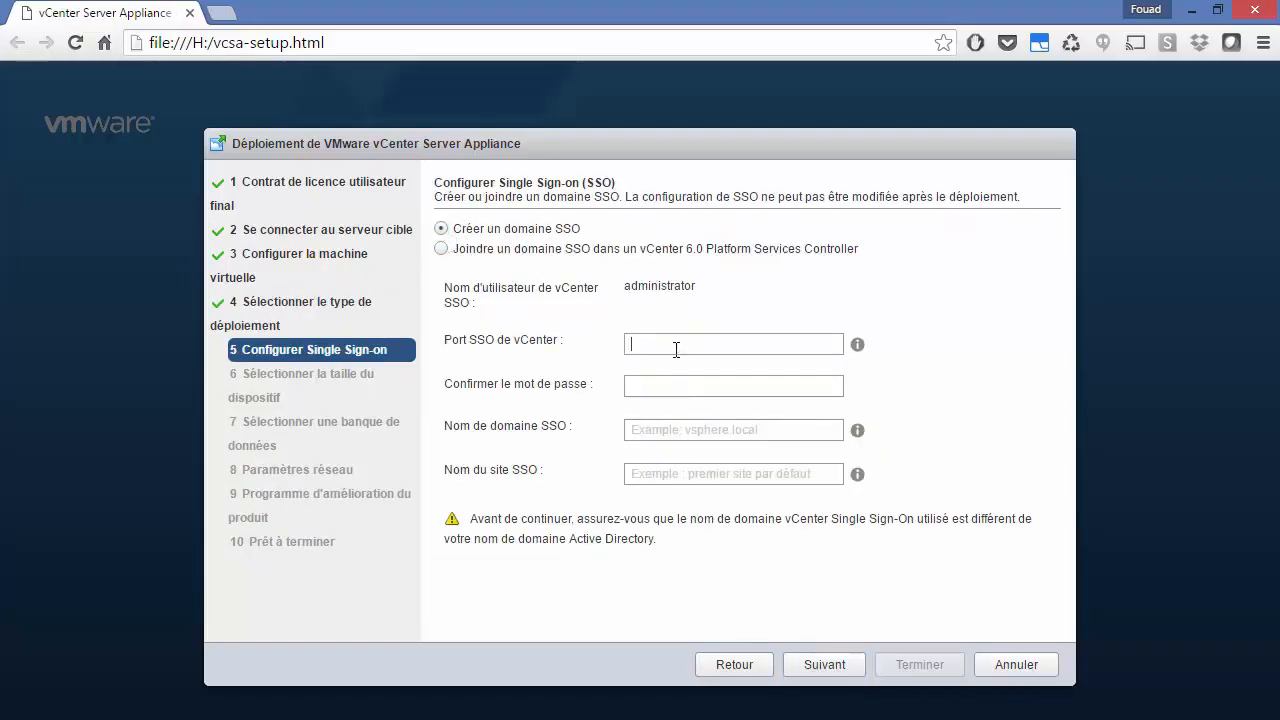
click(441, 250)
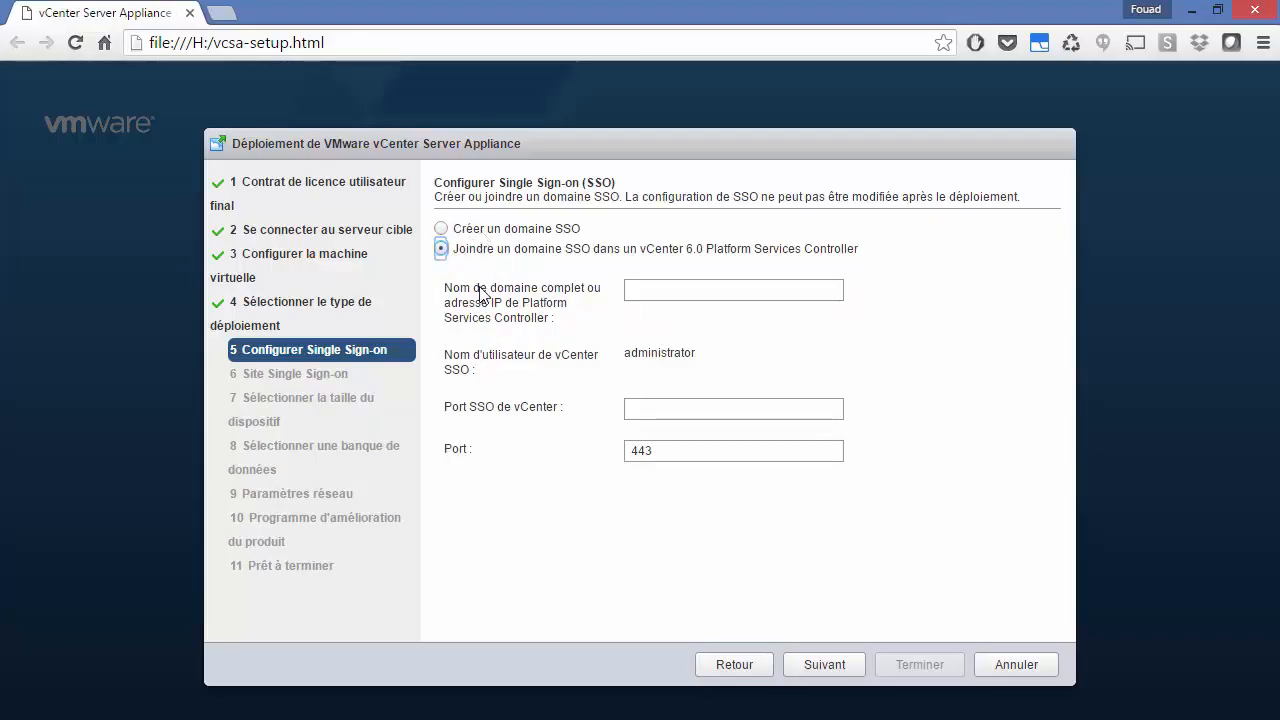
click(645, 290)
Step: Create a new SSO domain named vsphere.local and set and confirm its SSO password
click(441, 228)
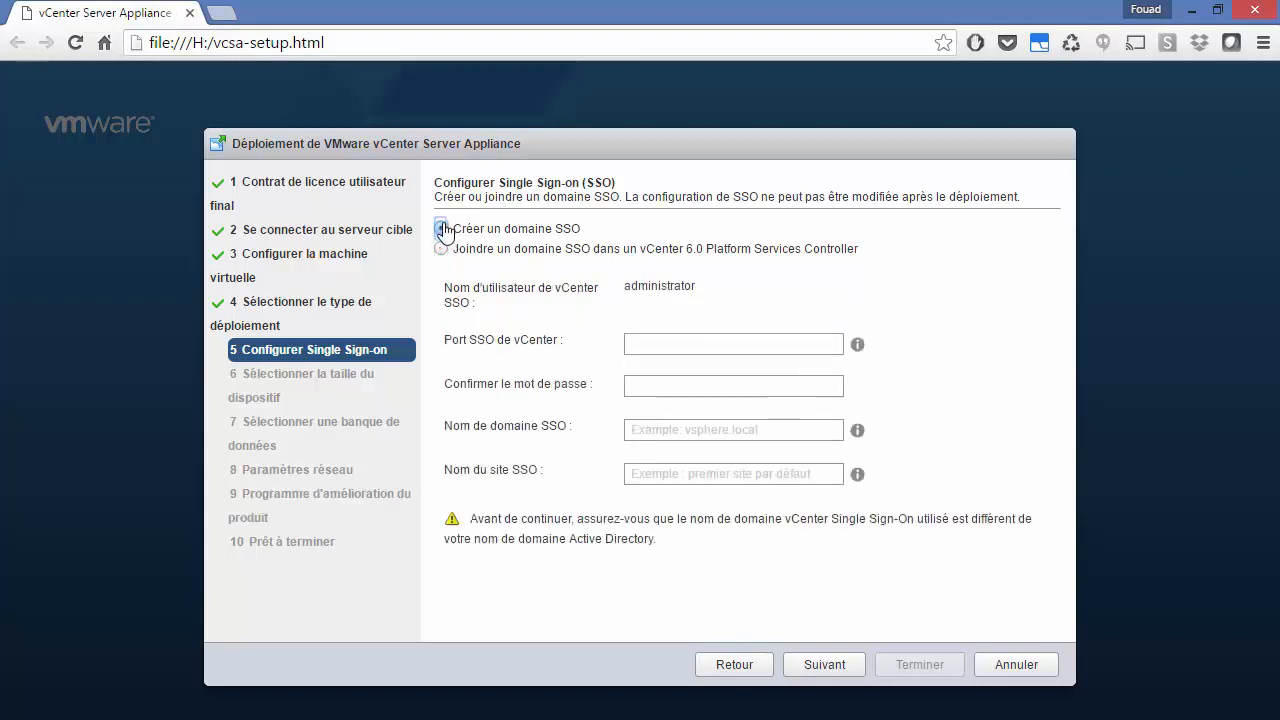
click(657, 345)
text(VMware)
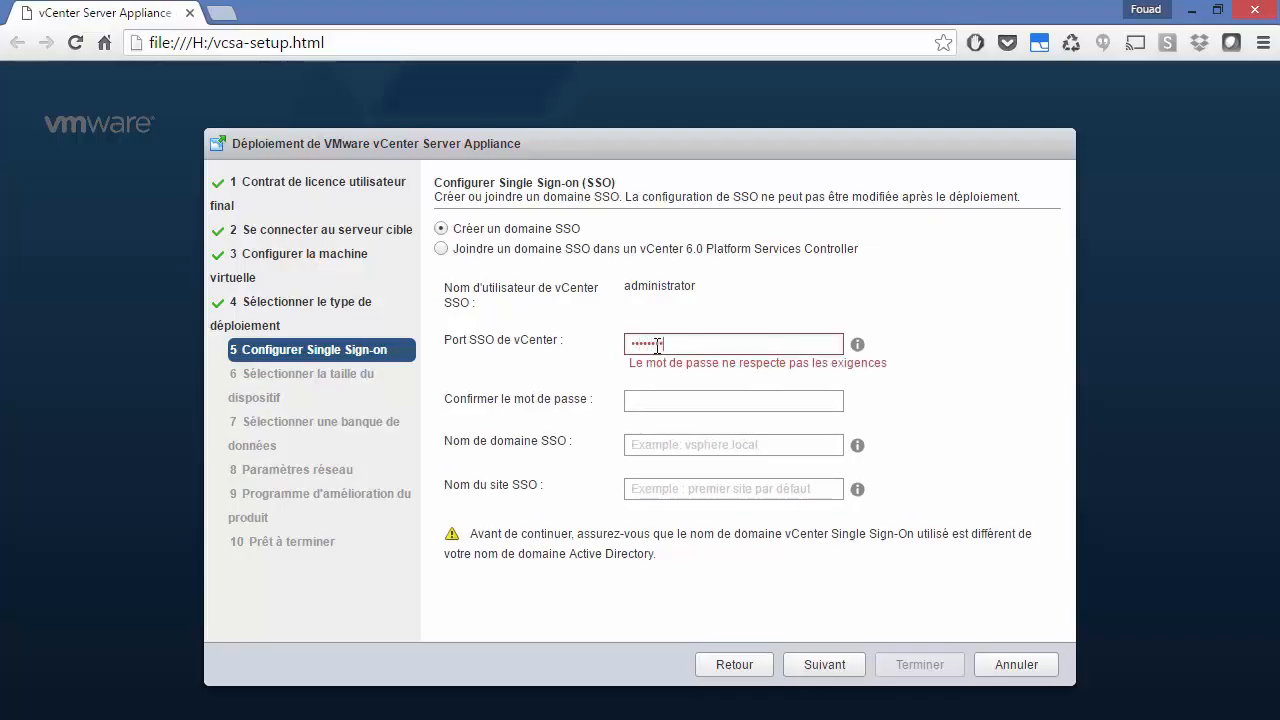
key(Tab)
text(VMwa)
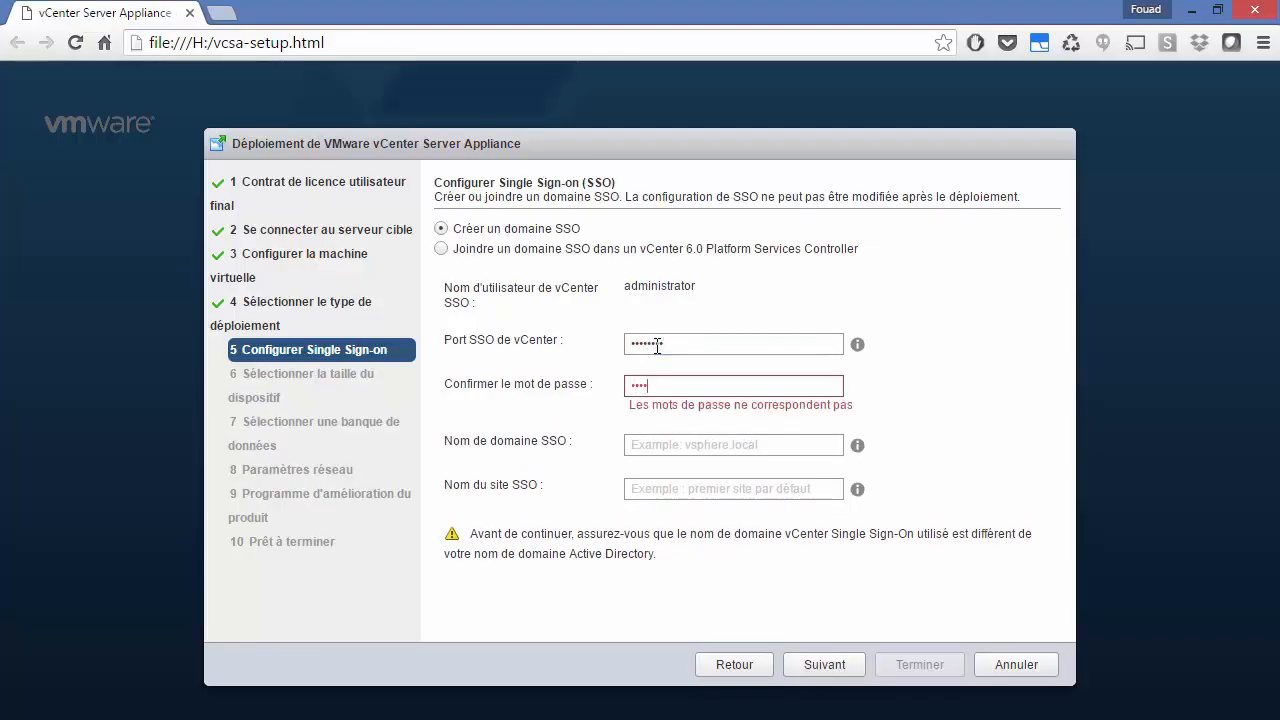
text(re1!)
click(670, 436)
text(vsp)
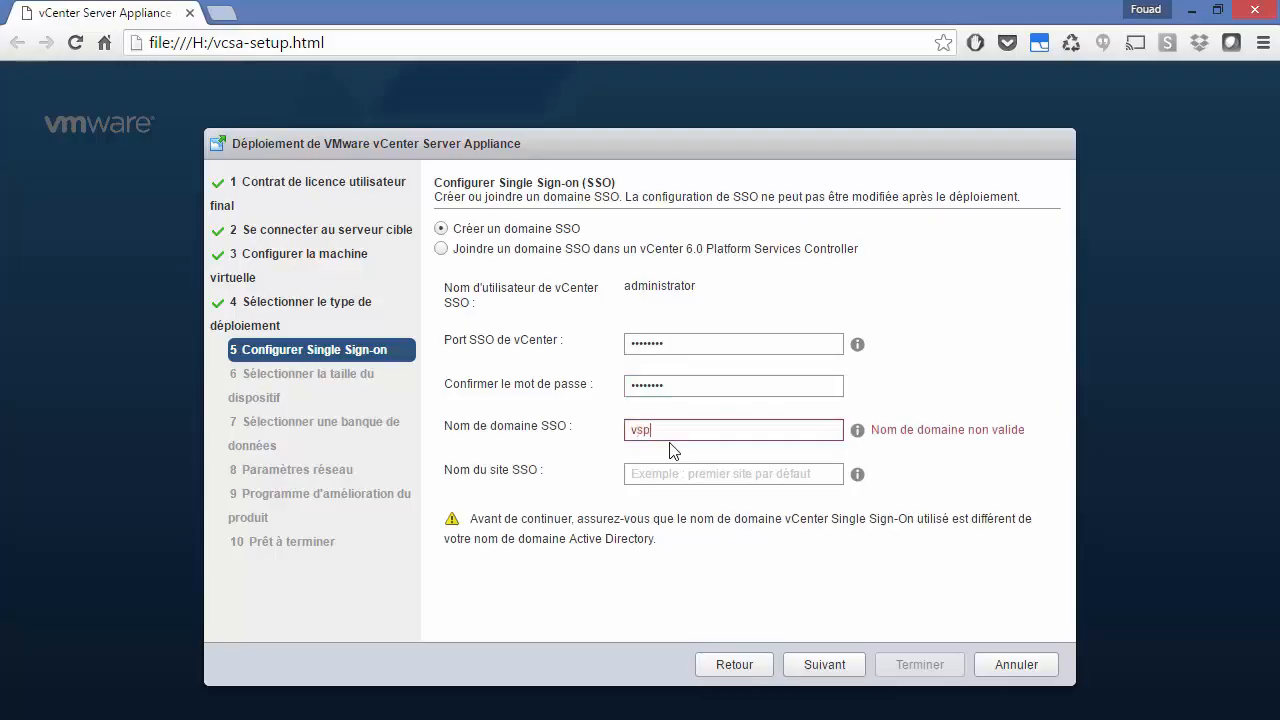
text(here.loacl)
key(Tab)
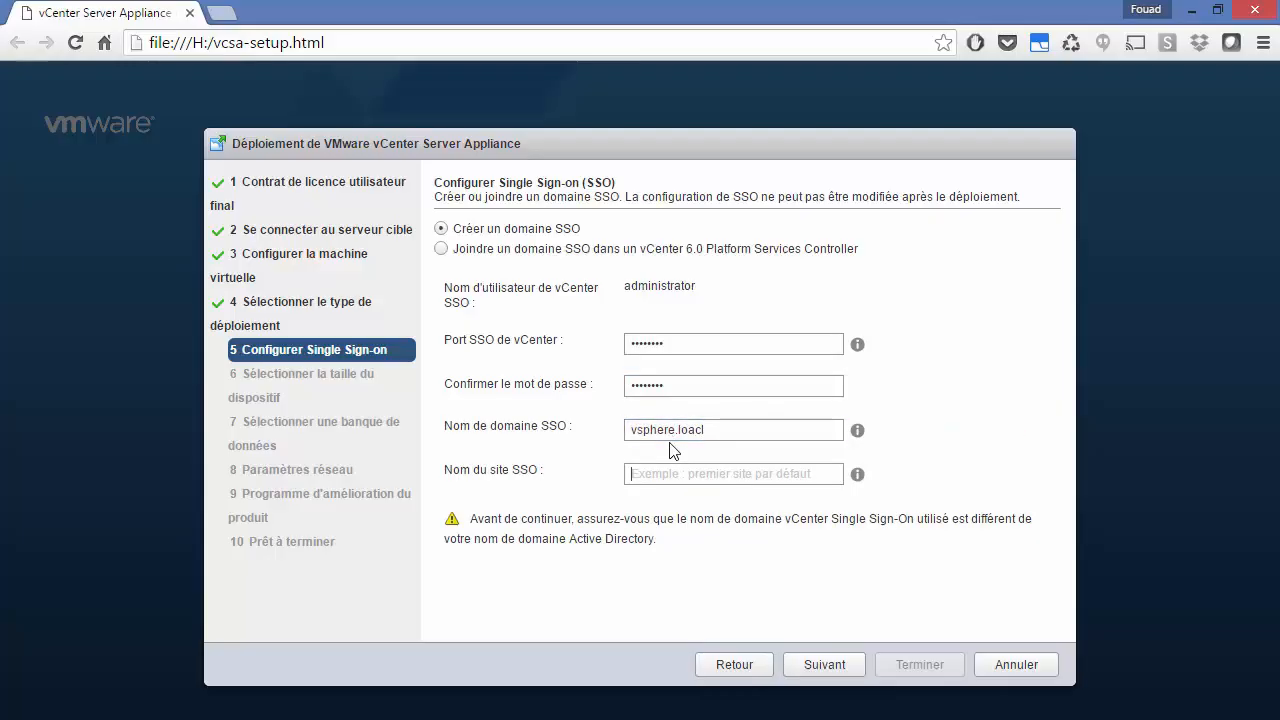
click(731, 430)
key(BackSpace)
key(BackSpace)
text(cal)
key(Tab)
Step: Name the SSO site First-Site and advance to the appliance size step
text(First Site)
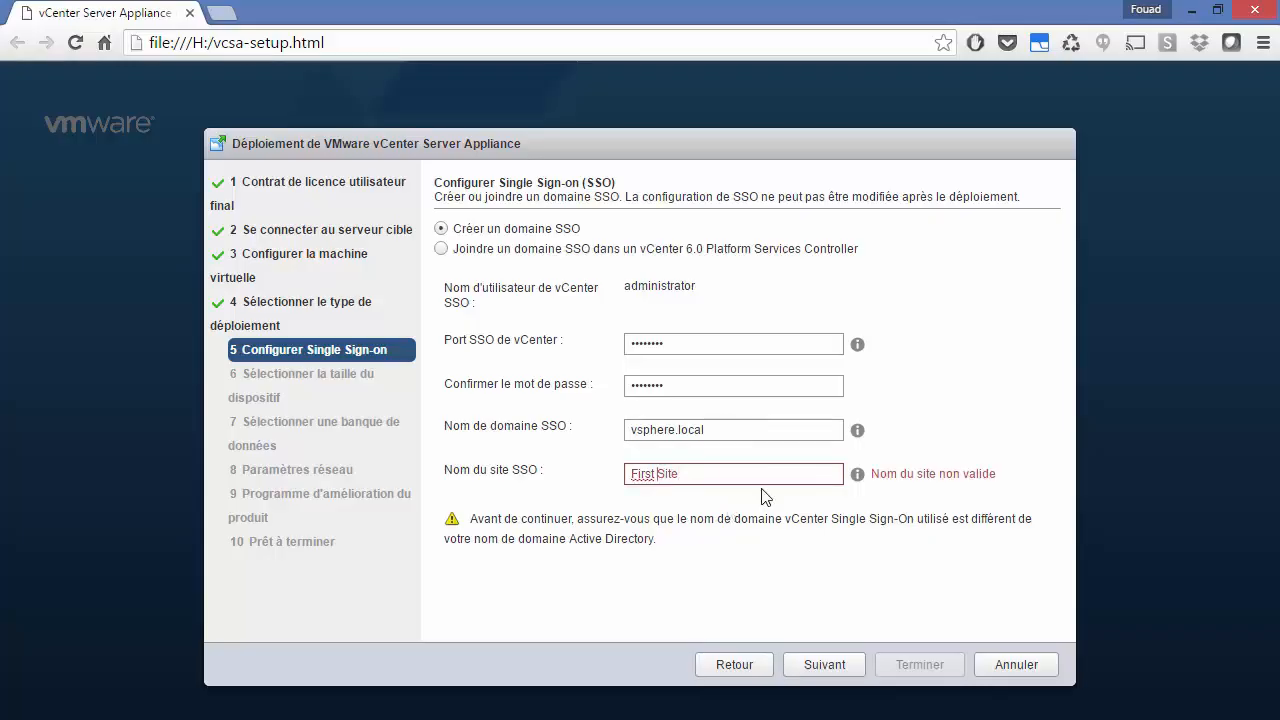
click(761, 429)
click(727, 471)
drag(729, 477, 446, 460)
key(BackSpace)
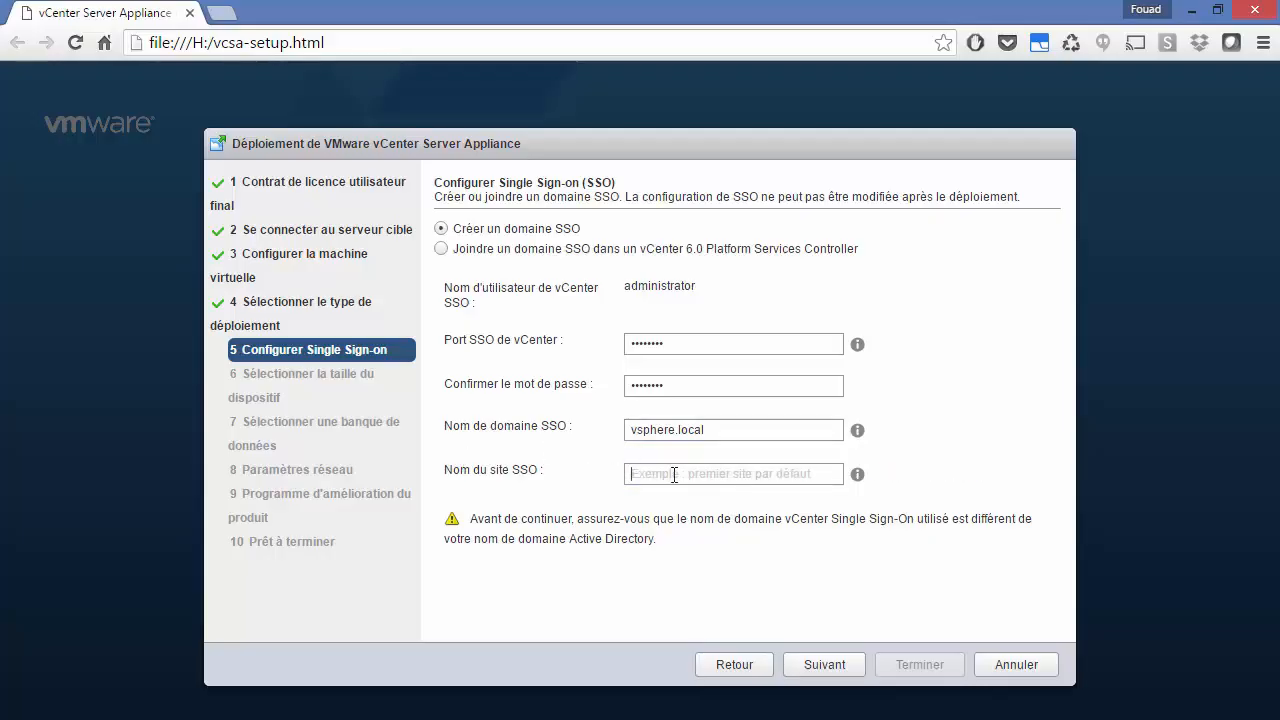
text(First S)
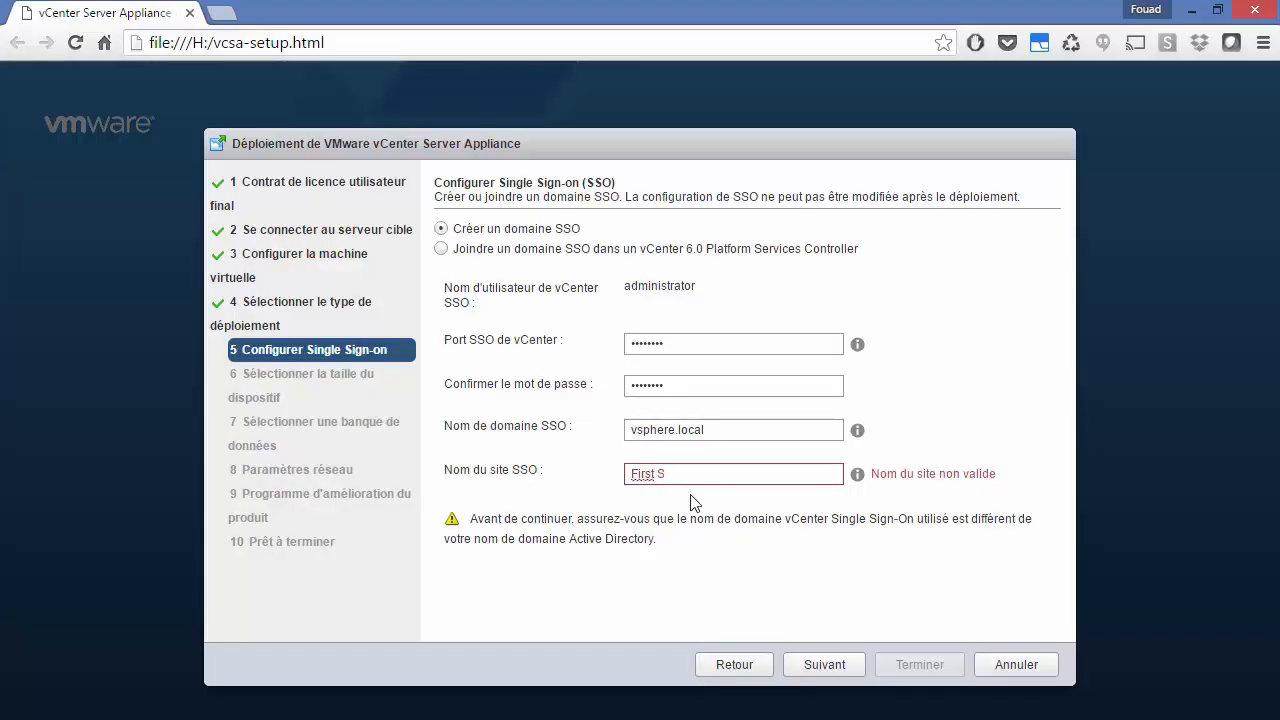
key(BackSpace)
key(BackSpace)
key(BackSpace)
key(BackSpace)
key(BackSpace)
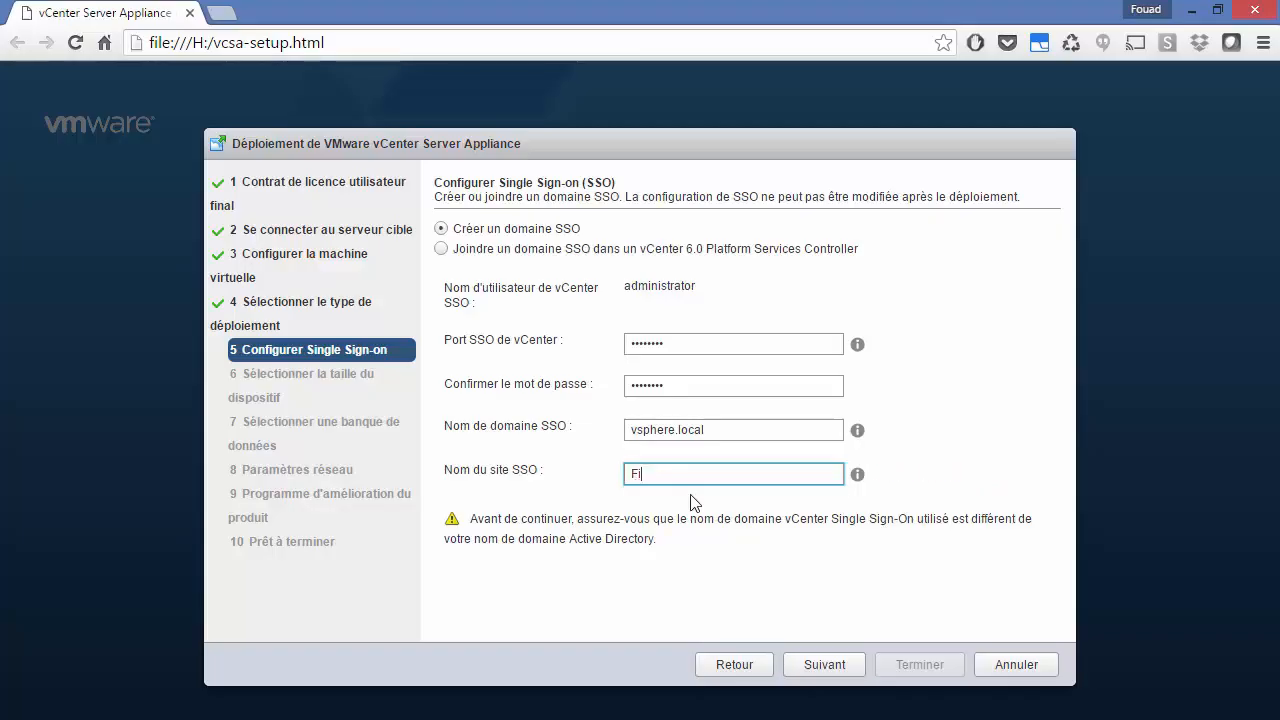
click(858, 476)
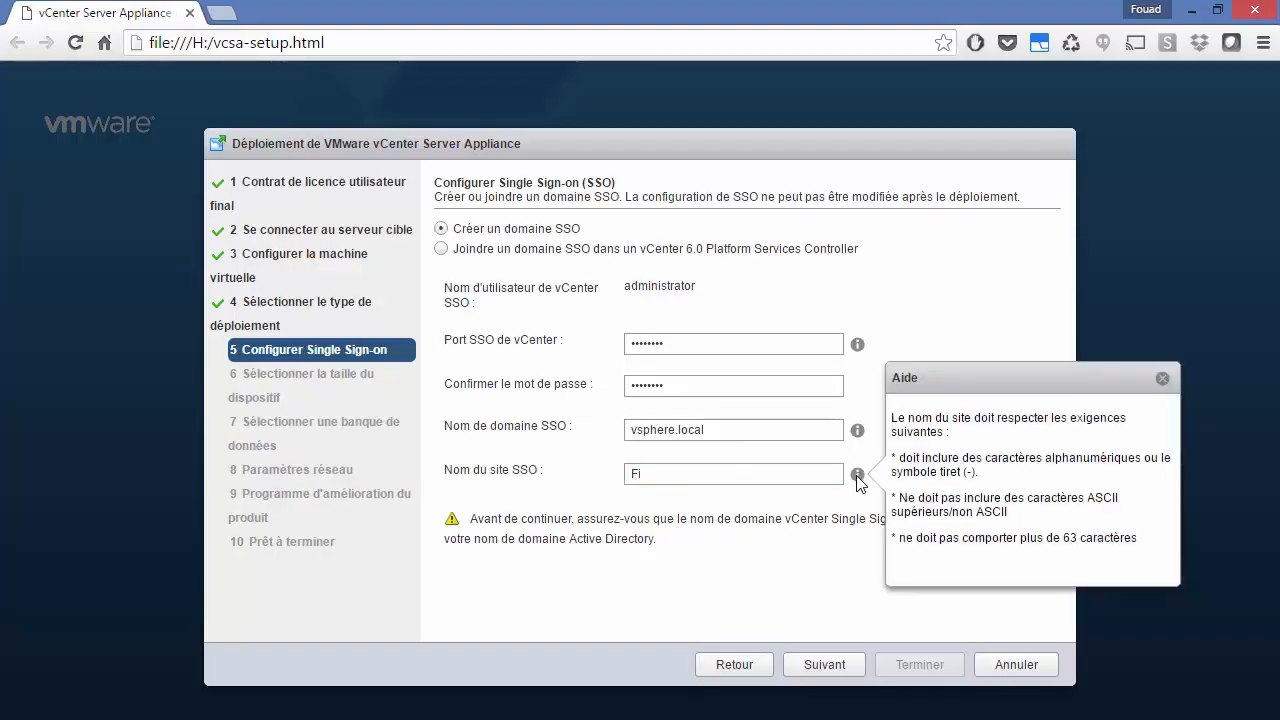
click(716, 472)
text(rst-Site)
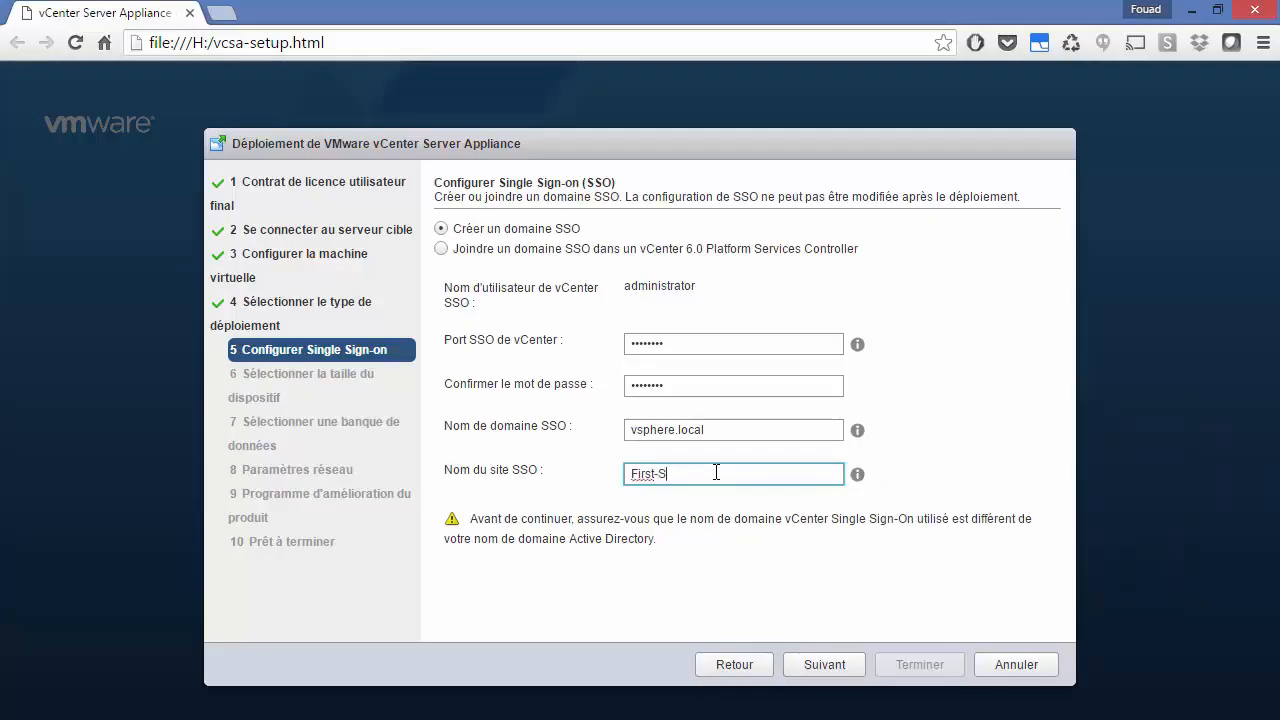
click(709, 572)
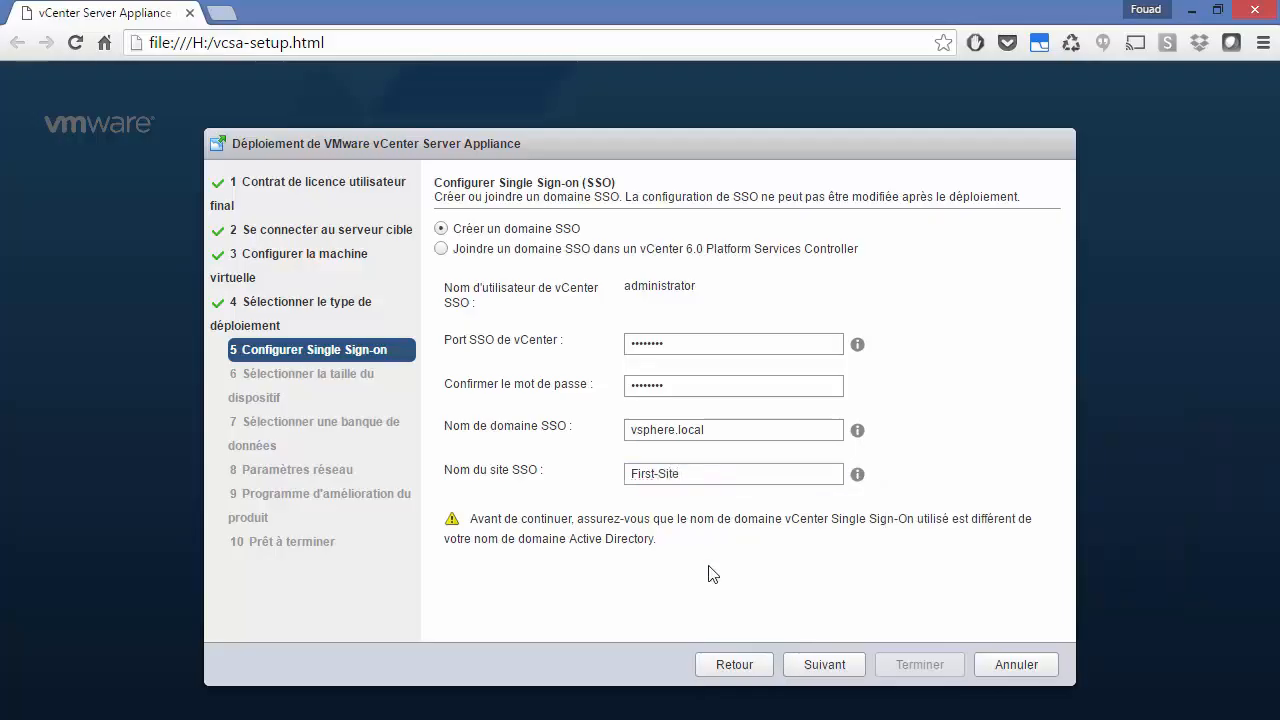
click(810, 666)
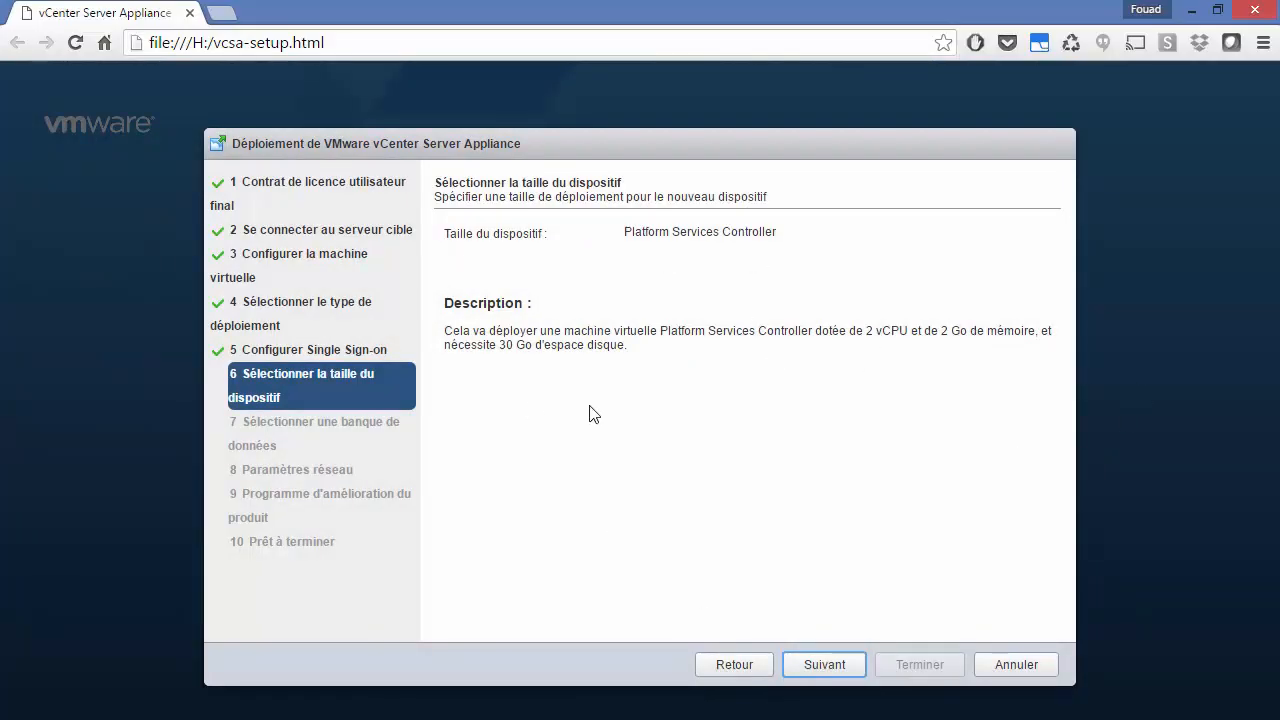
Step: Keep the default size, store the appliance on DataStore-100Go with thin disk mode enabled
click(826, 666)
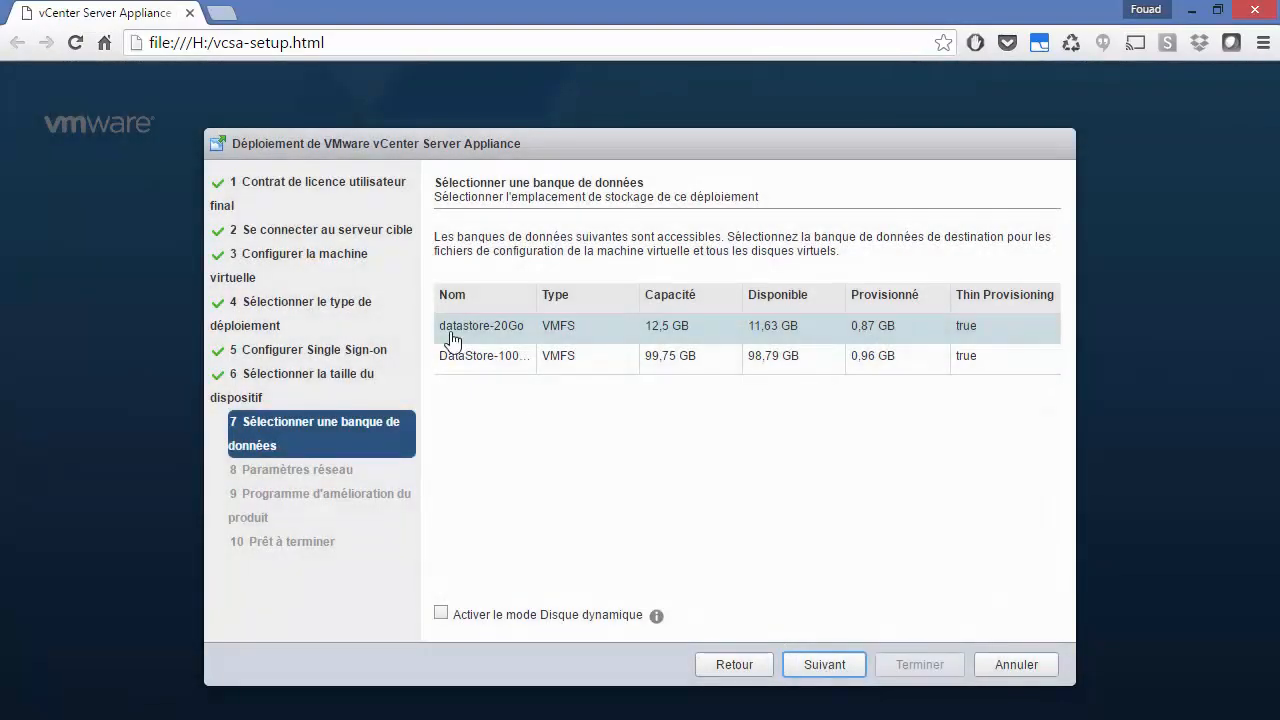
click(485, 358)
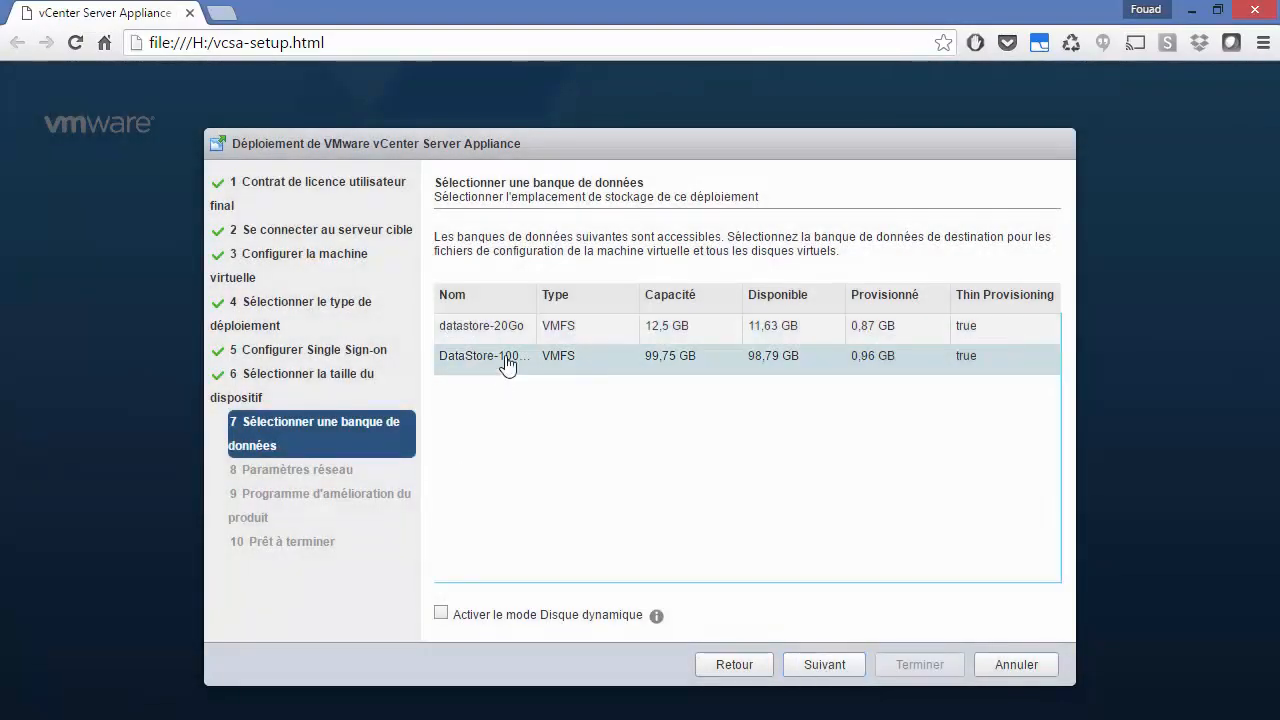
click(438, 614)
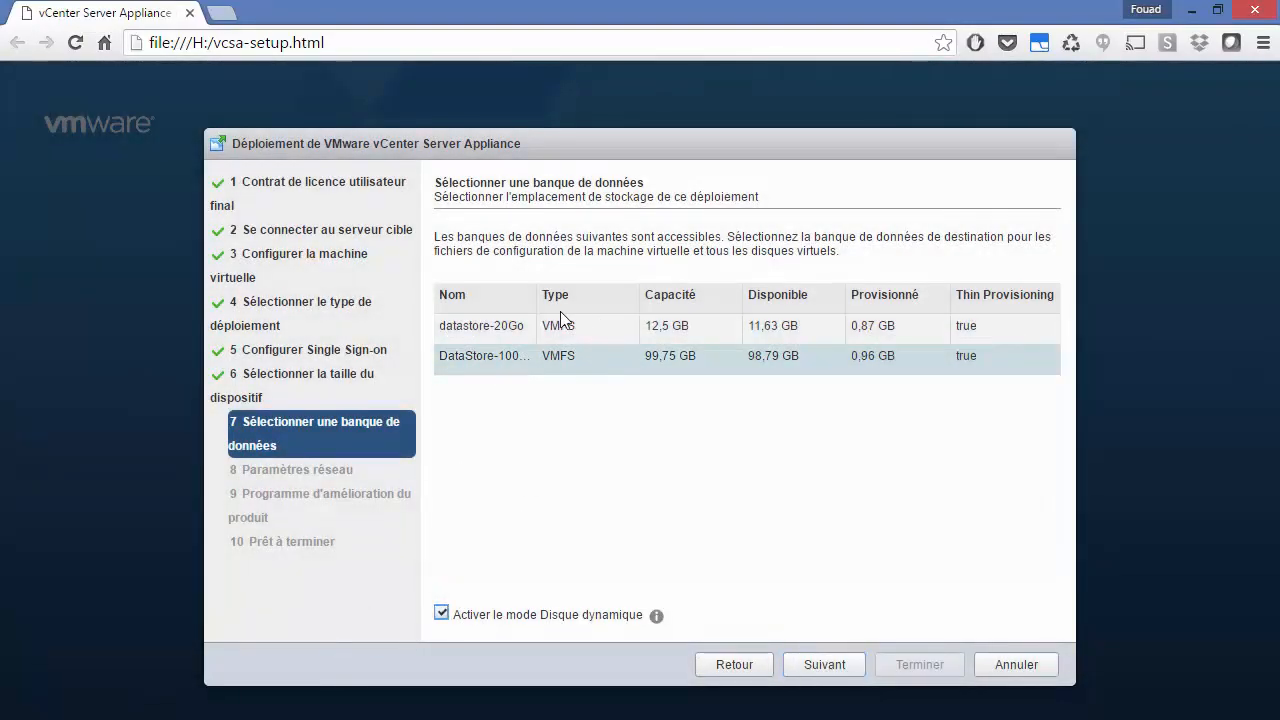
drag(537, 294, 566, 294)
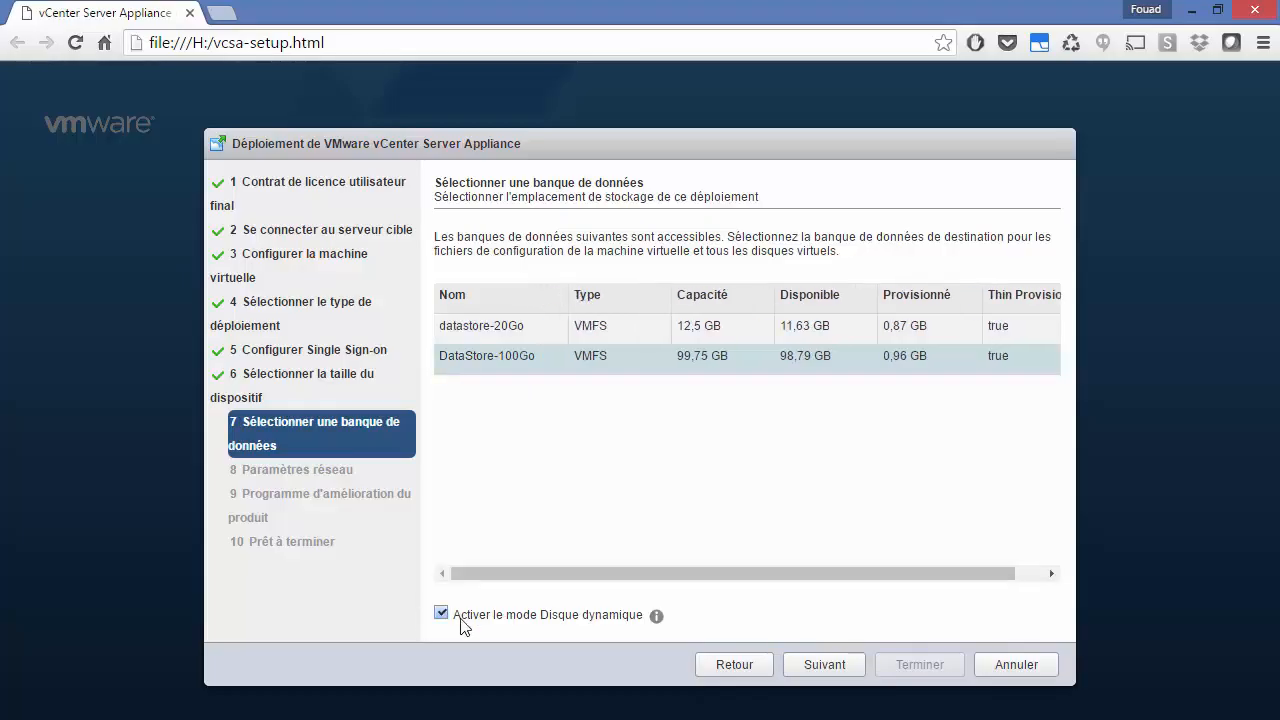
click(822, 668)
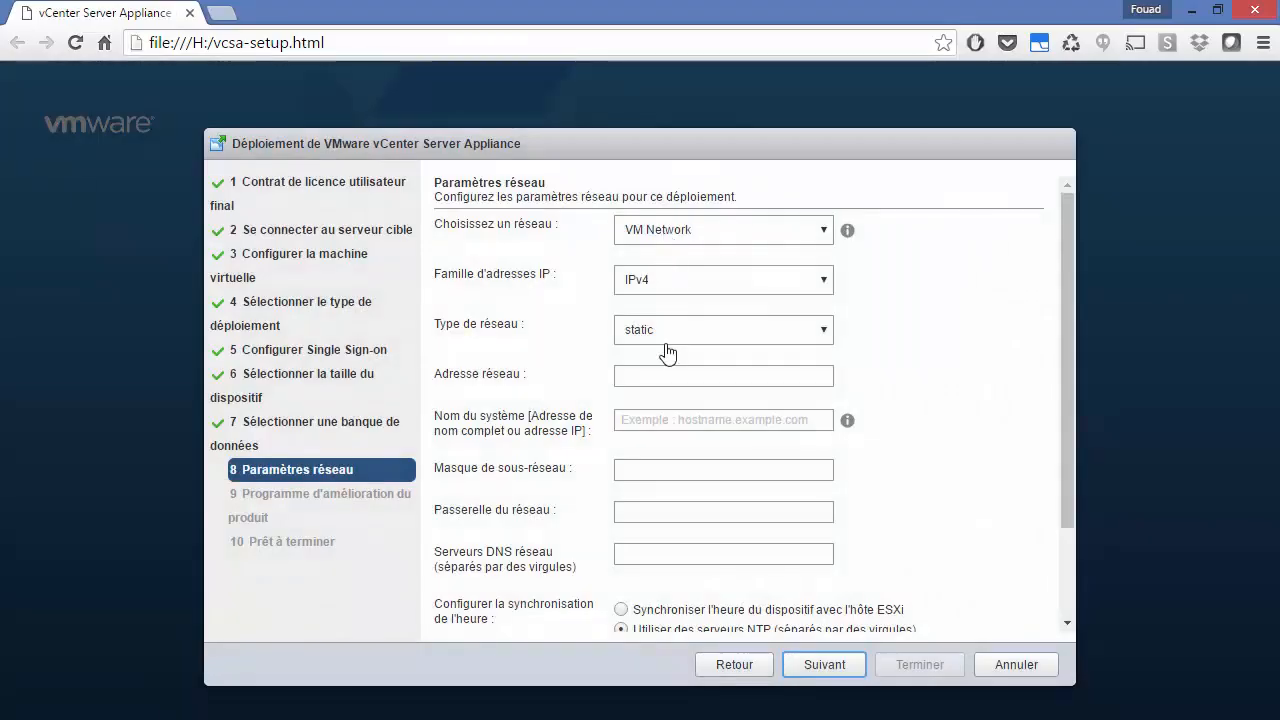
Step: Enter IP 192.168.199.60, system name psc.alphorm.local, mask 255.255.255.0 and gateway 192.168.199.2
click(664, 375)
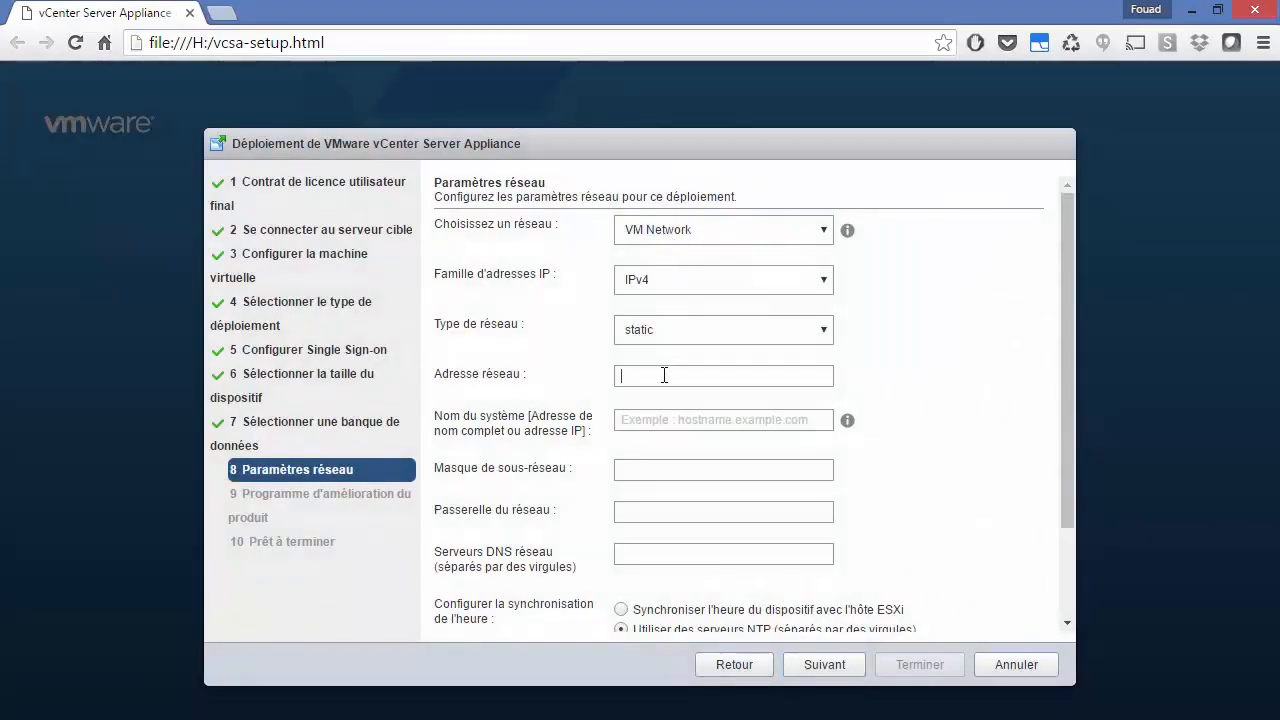
text(1)
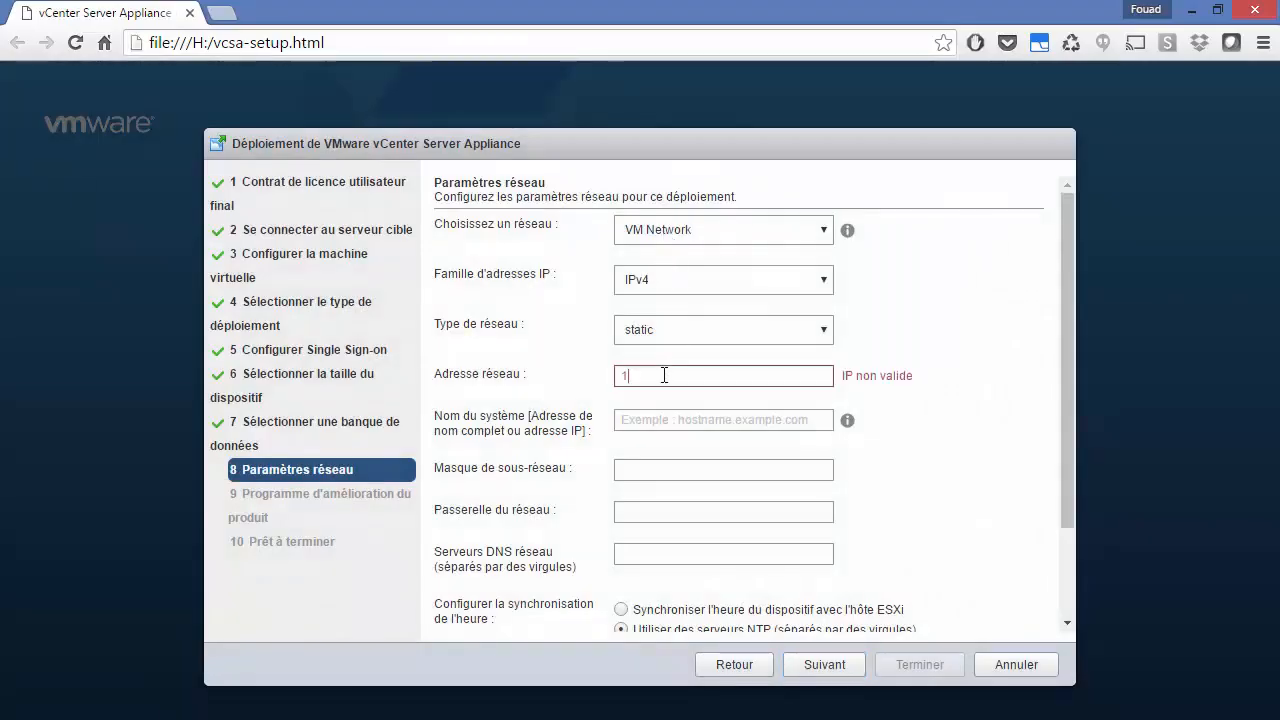
text(92.168.)
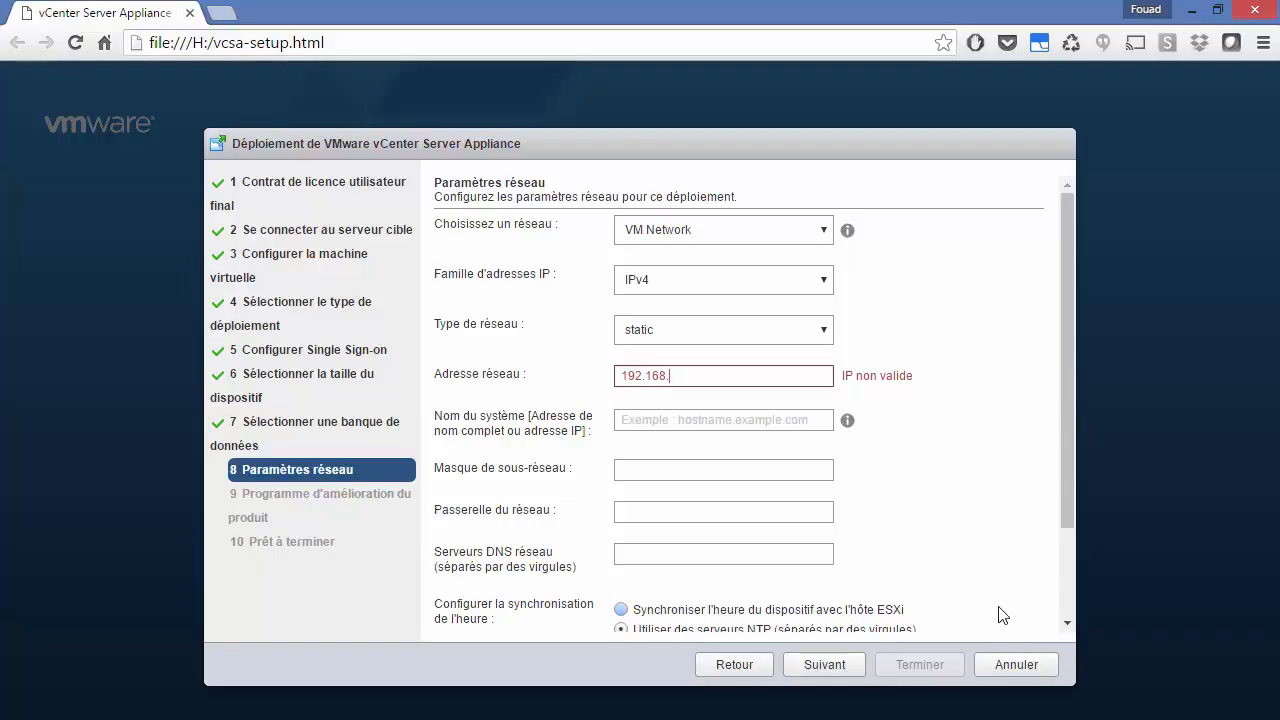
text(199.60)
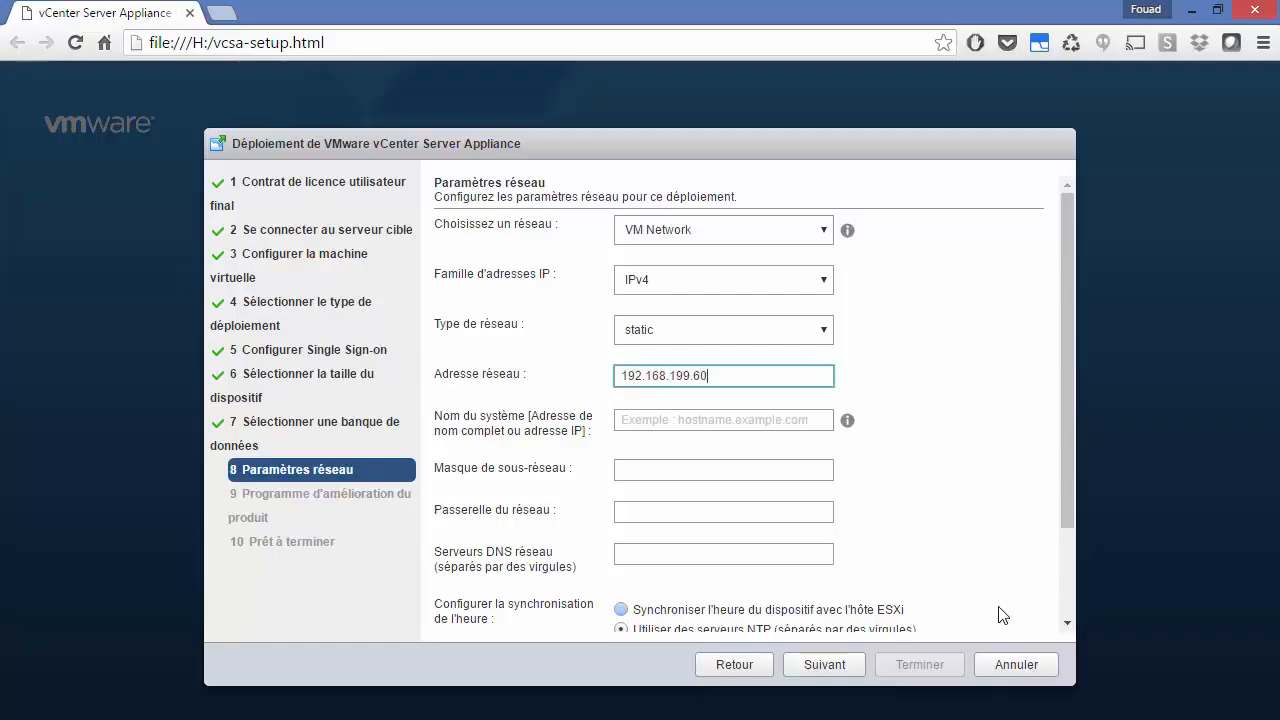
key(Tab)
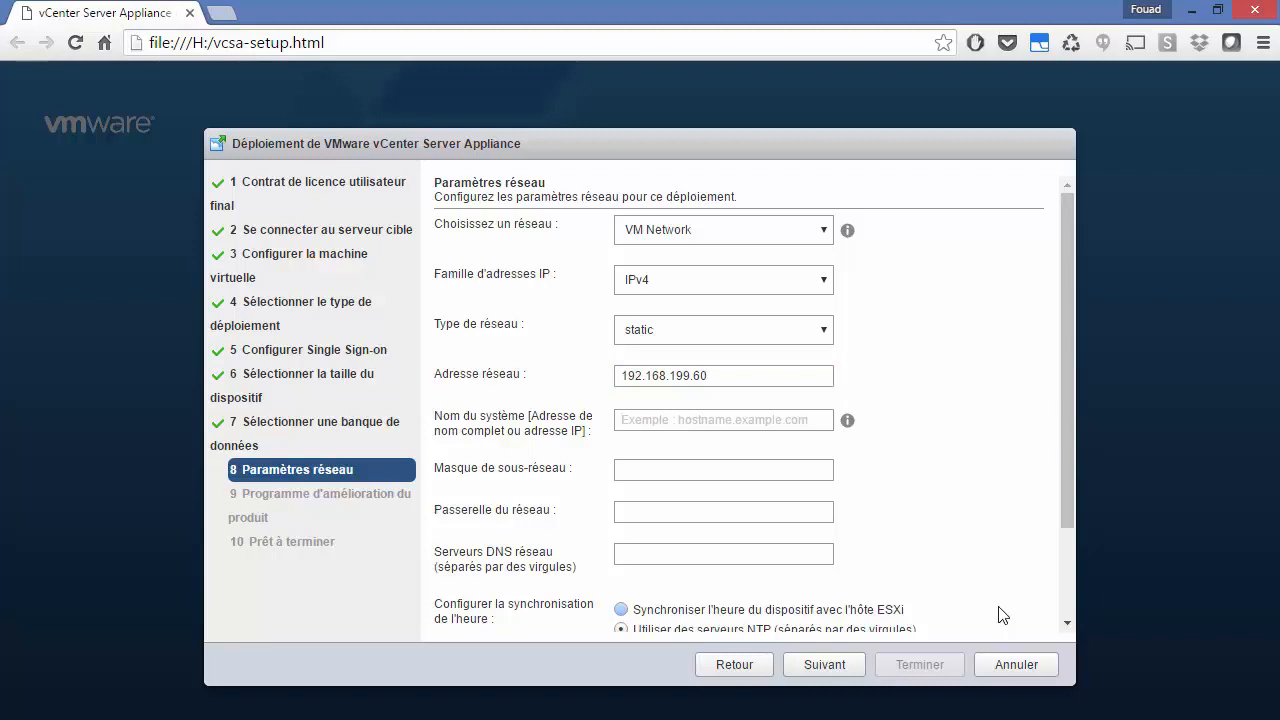
text(psc.al)
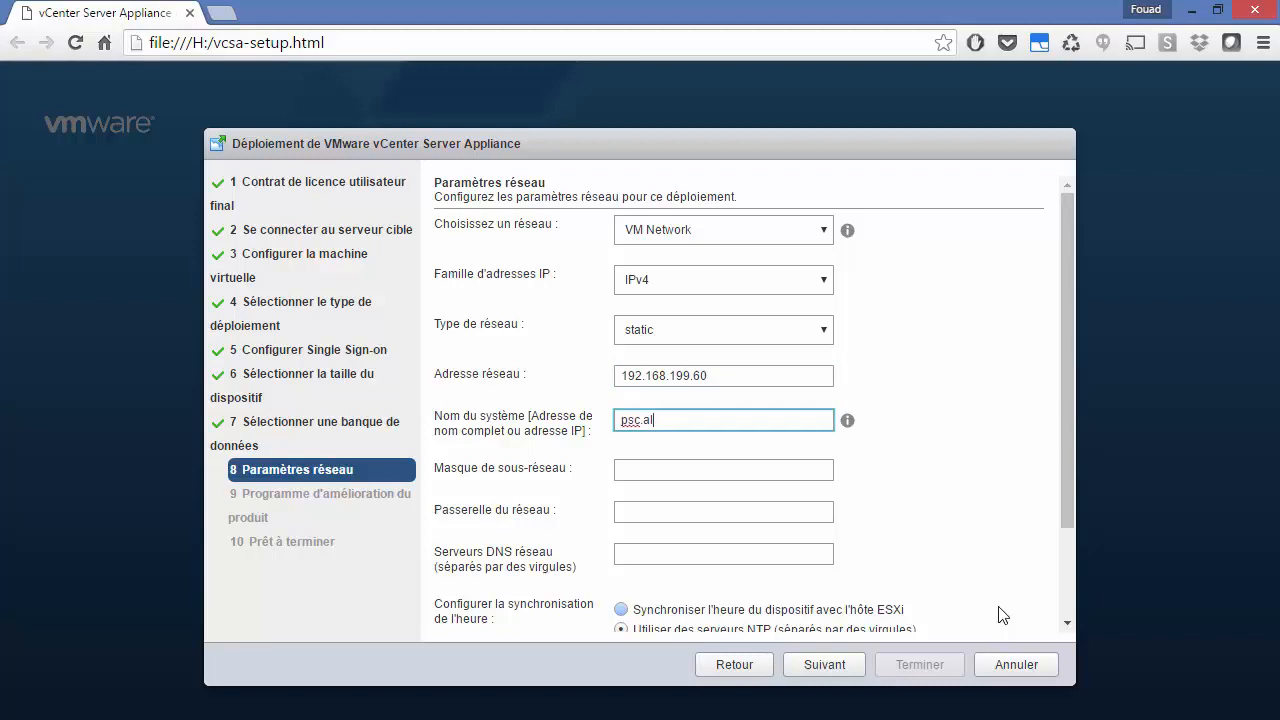
text(phorm.local)
key(Tab)
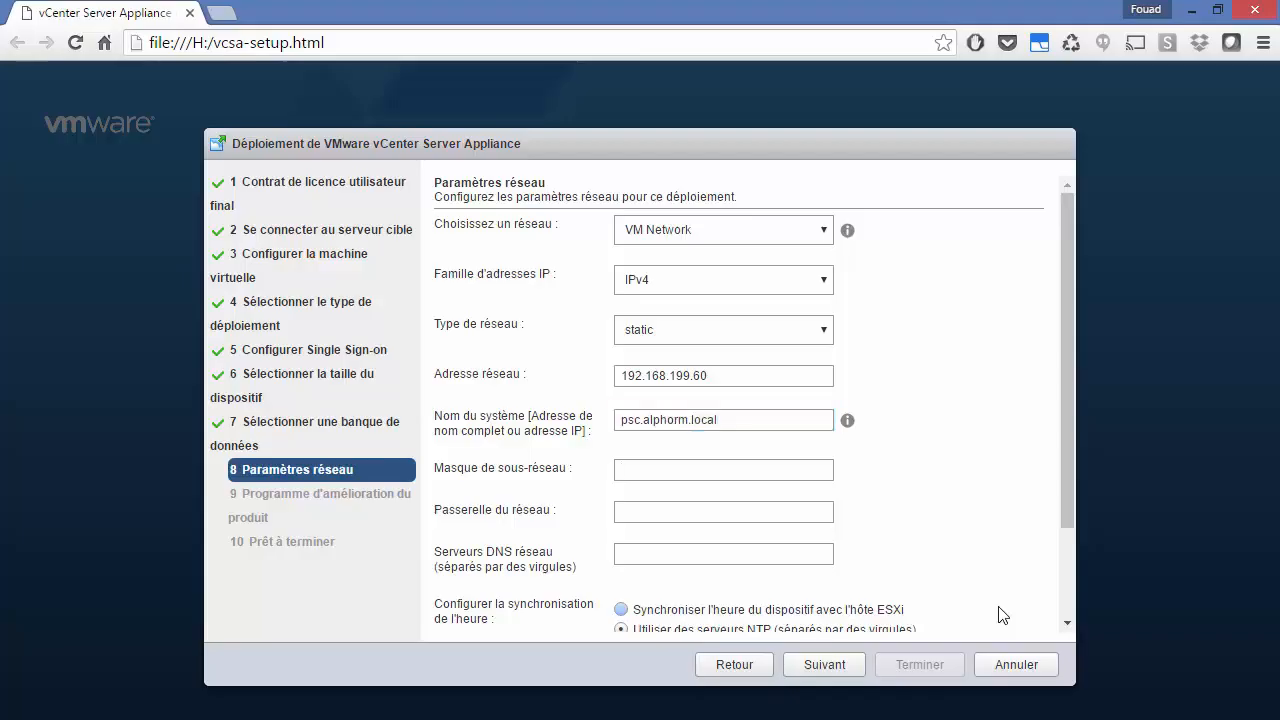
text(255.255.25)
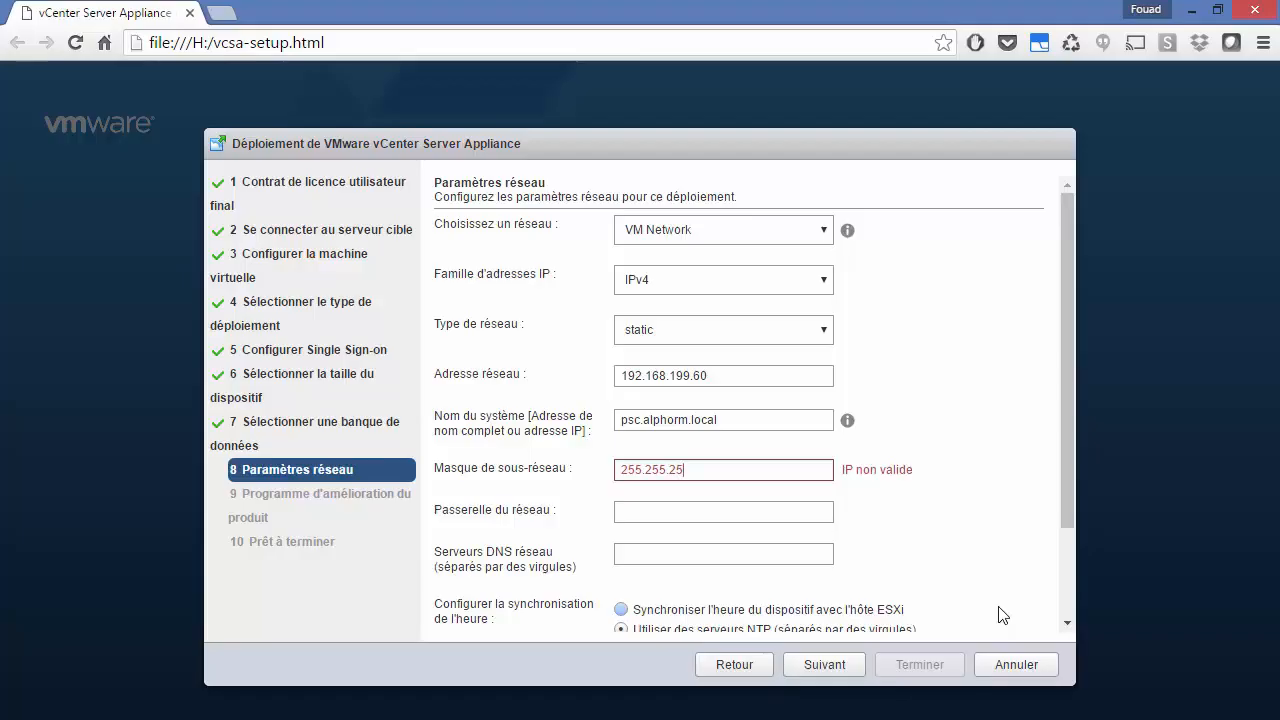
text(5)
text(.0)
text(192)
text(.1)
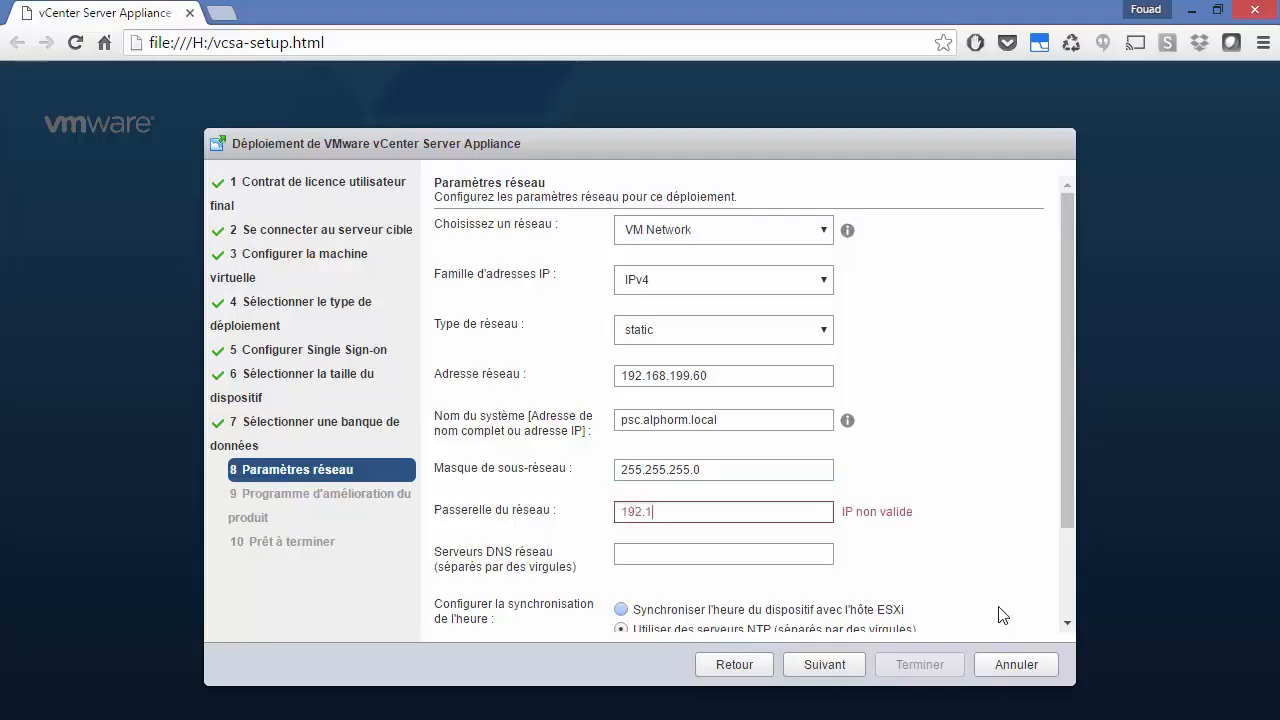
text(68.199.2)
Step: Set the DNS server to 192.168.199.49 by copying and editing the gateway address
click(746, 559)
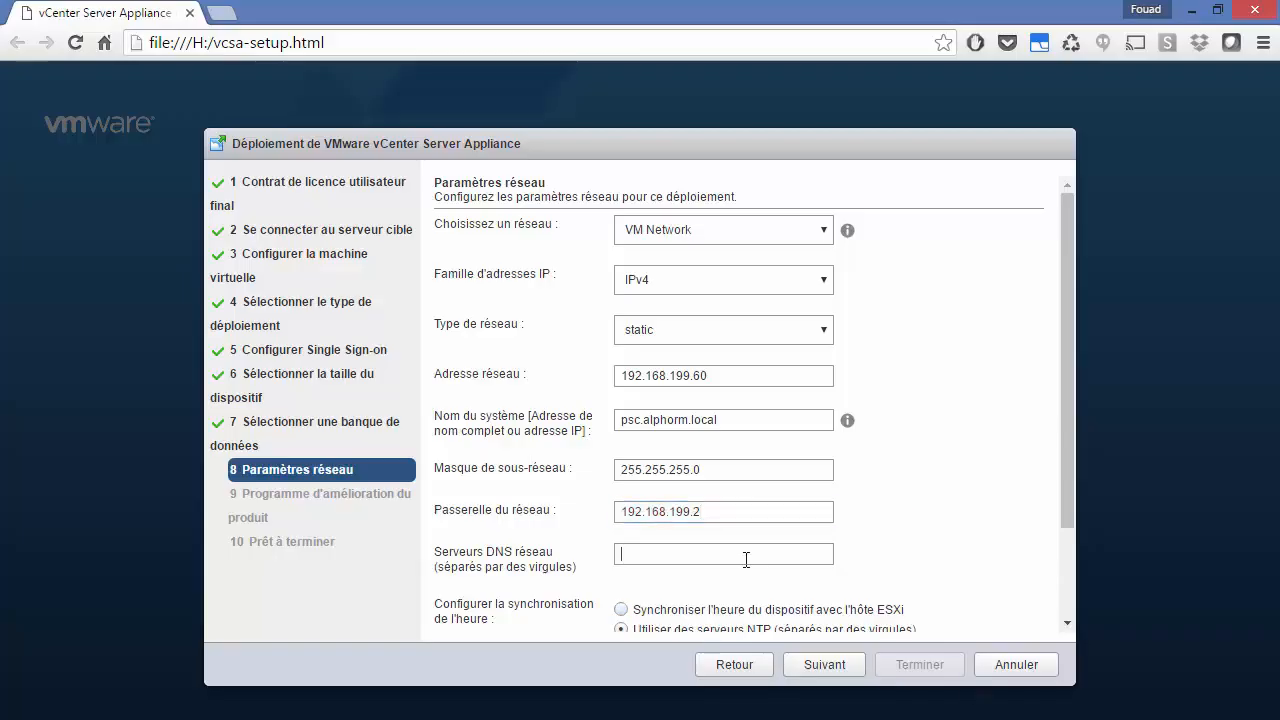
double_click(716, 512)
key(ctrl+c)
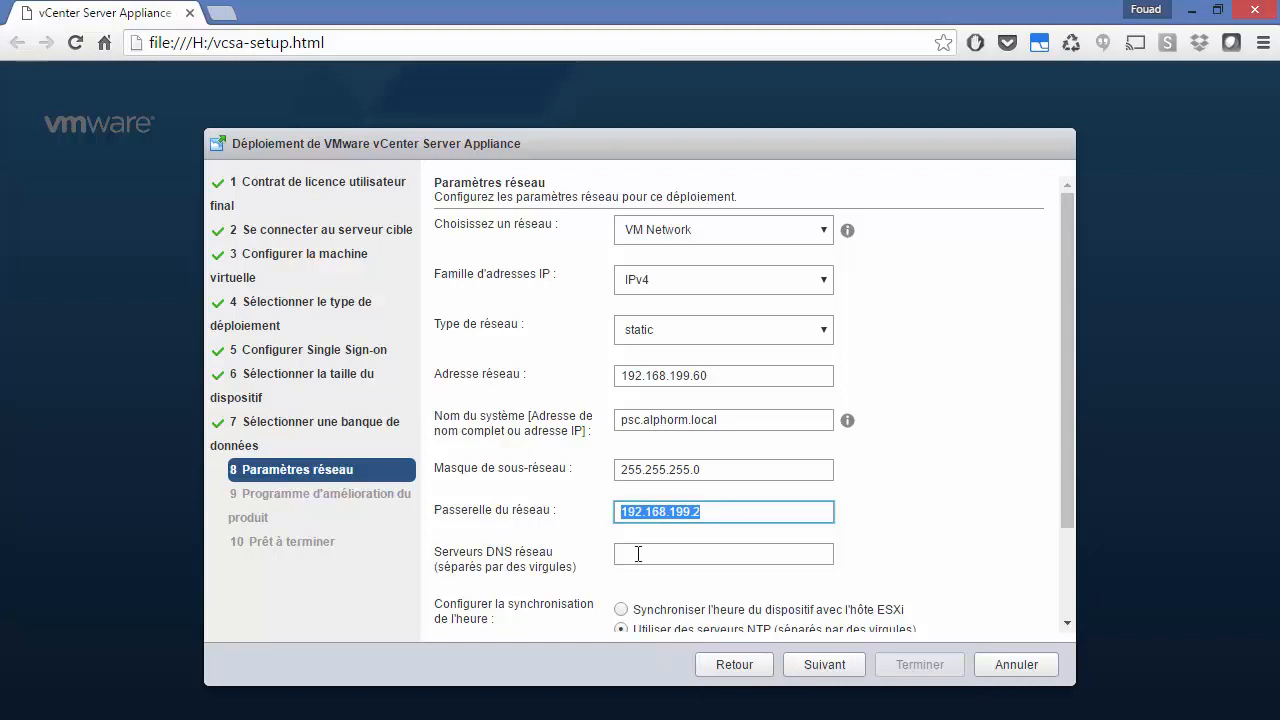
click(639, 553)
key(ctrl+v)
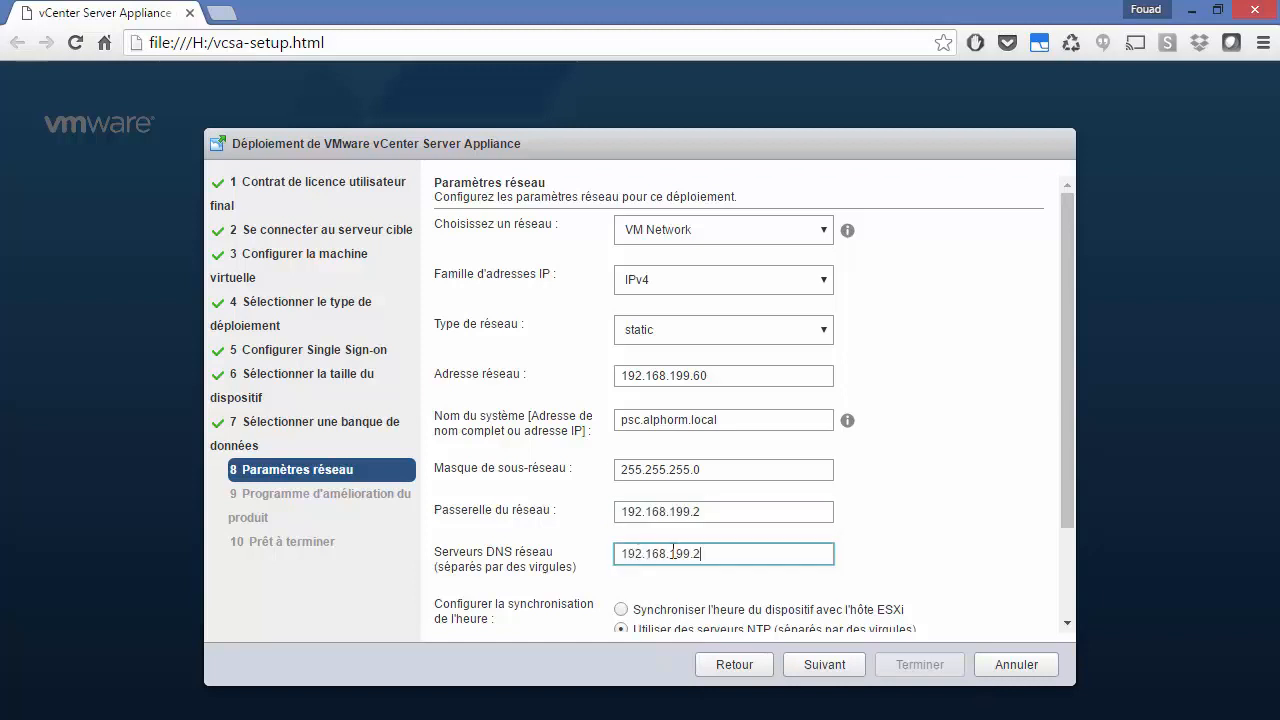
key(BackSpace)
text(49)
scroll(672, 553, down, 2)
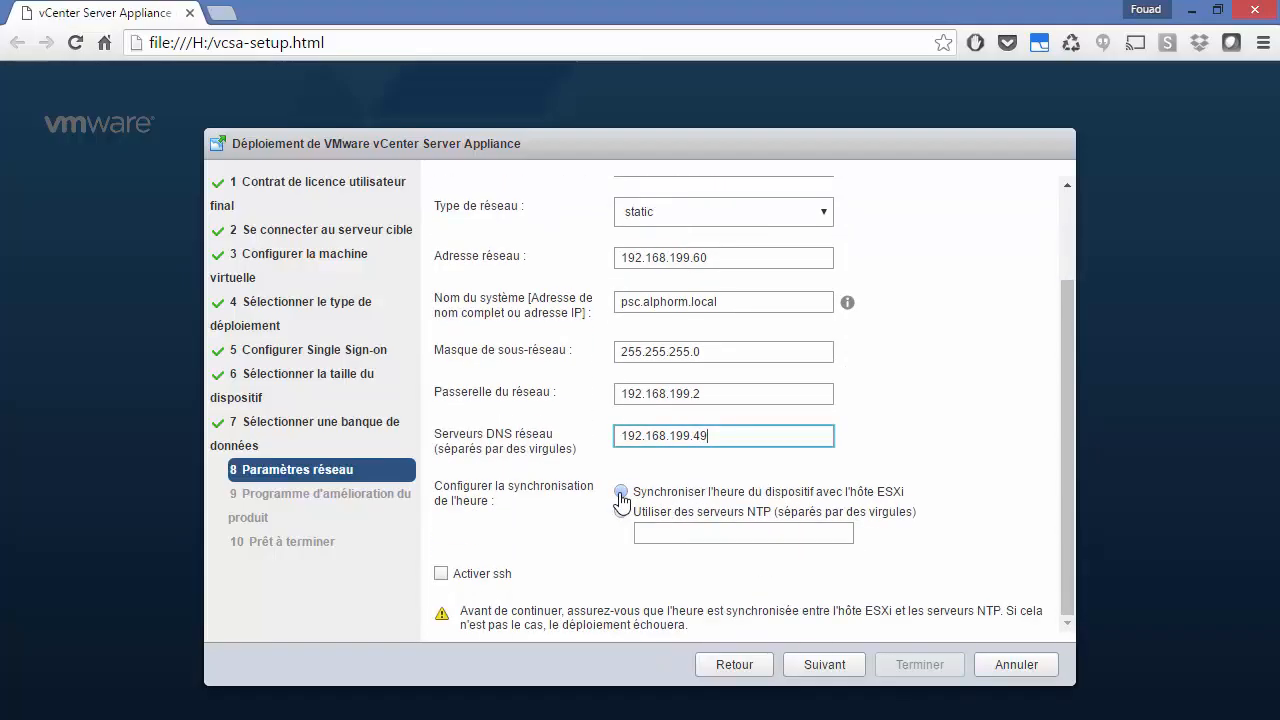
Step: Synchronise time with the ESXi host, enable SSH, and keep VM Network as the network
click(621, 492)
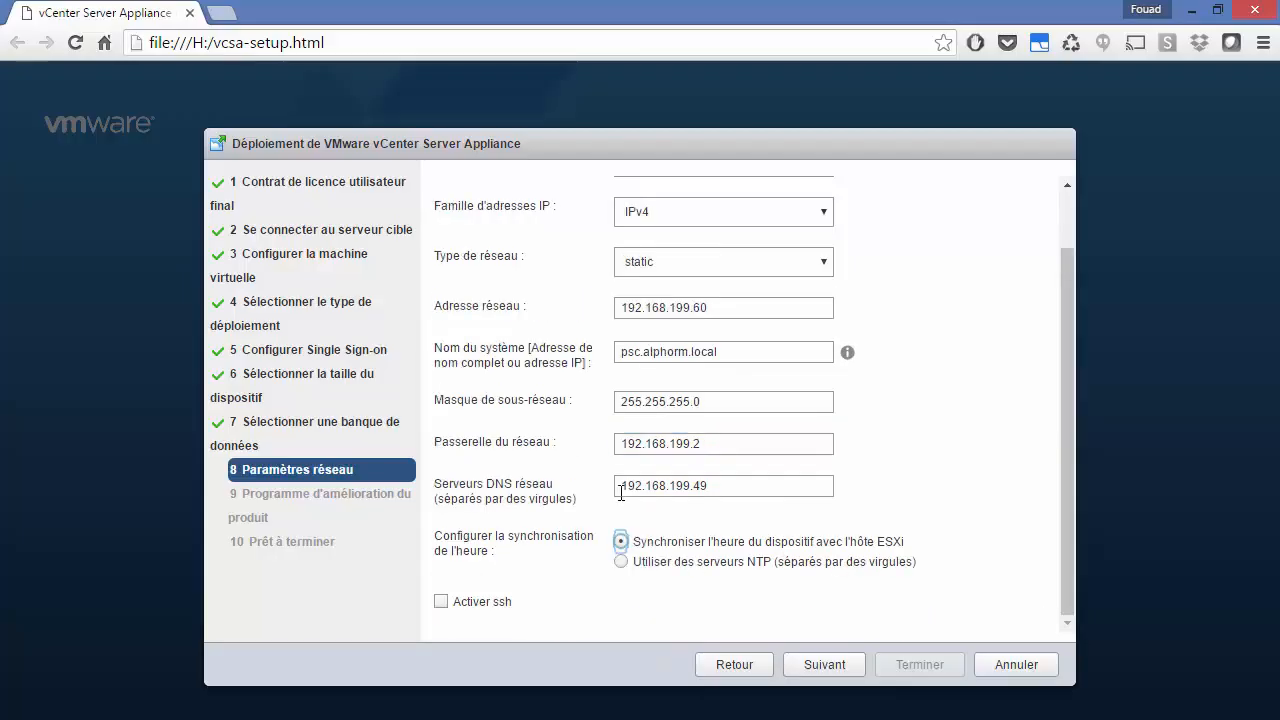
drag(431, 602, 437, 606)
click(441, 604)
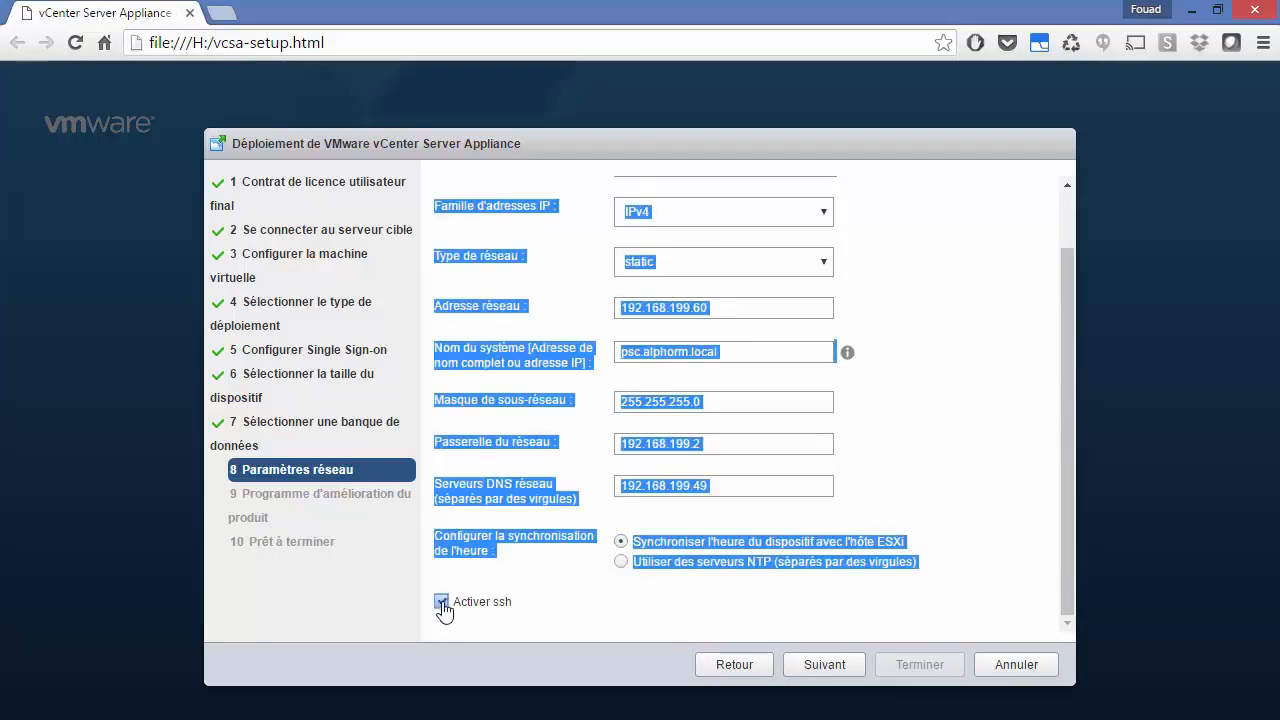
click(948, 480)
scroll(950, 490, up, 1)
scroll(953, 496, down, 1)
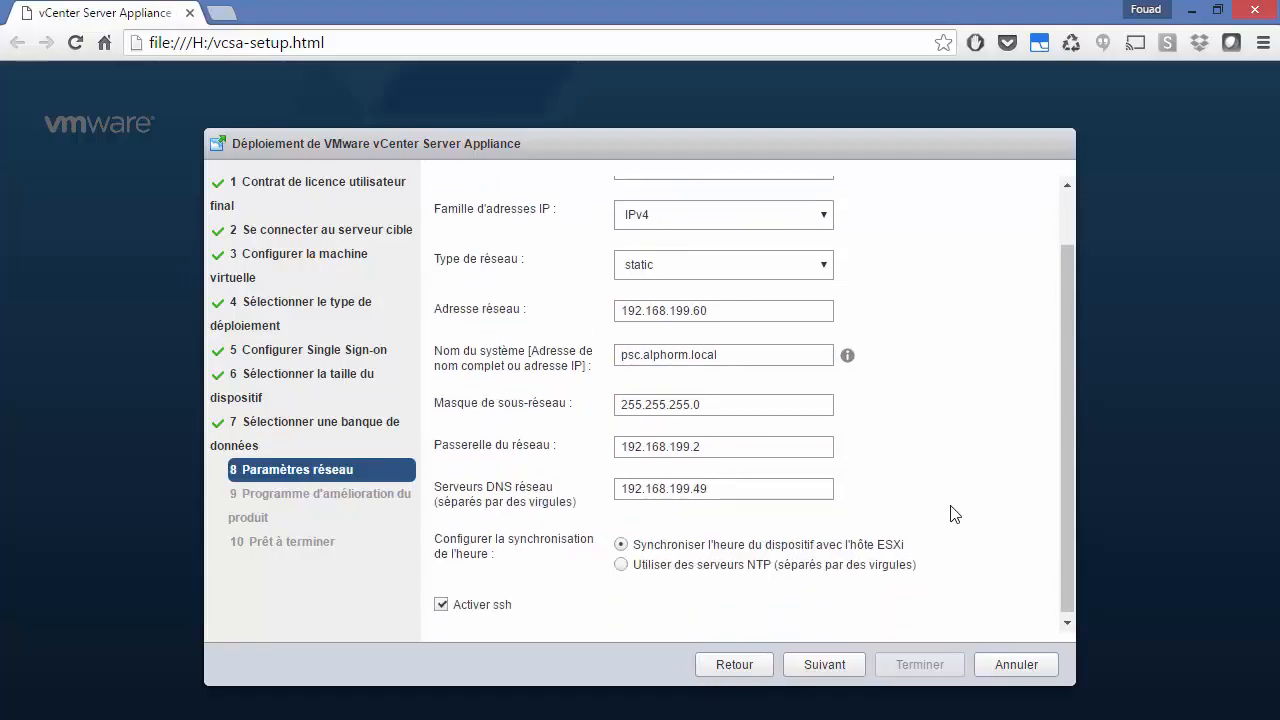
scroll(760, 245, up, 1)
click(706, 246)
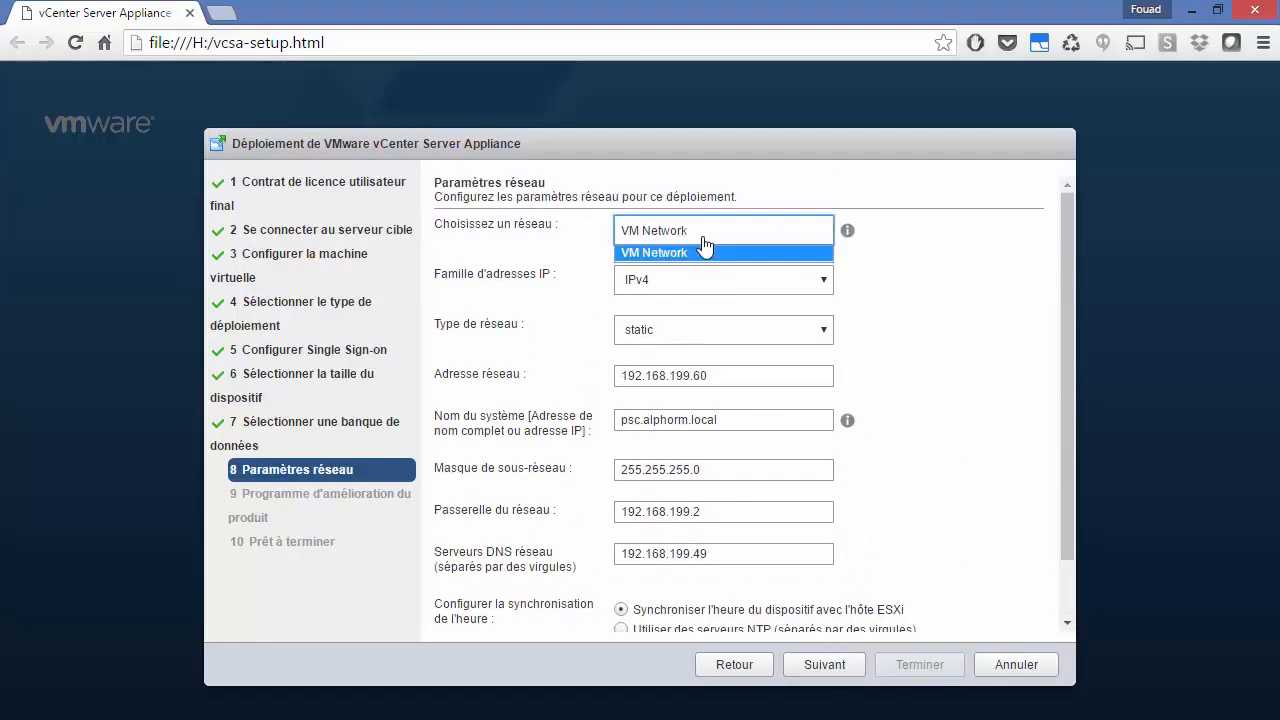
click(652, 252)
scroll(890, 563, down, 1)
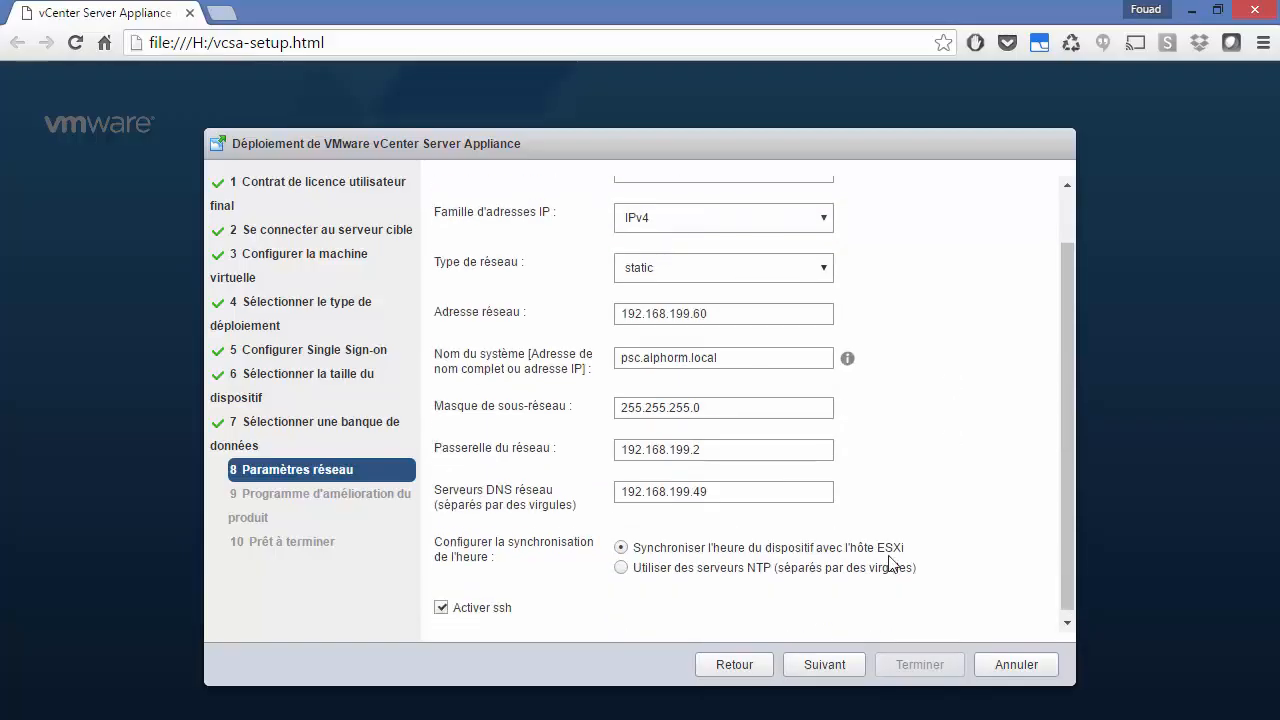
Step: Pass the CEIP and summary pages and launch the PSC deployment with Terminer
click(822, 665)
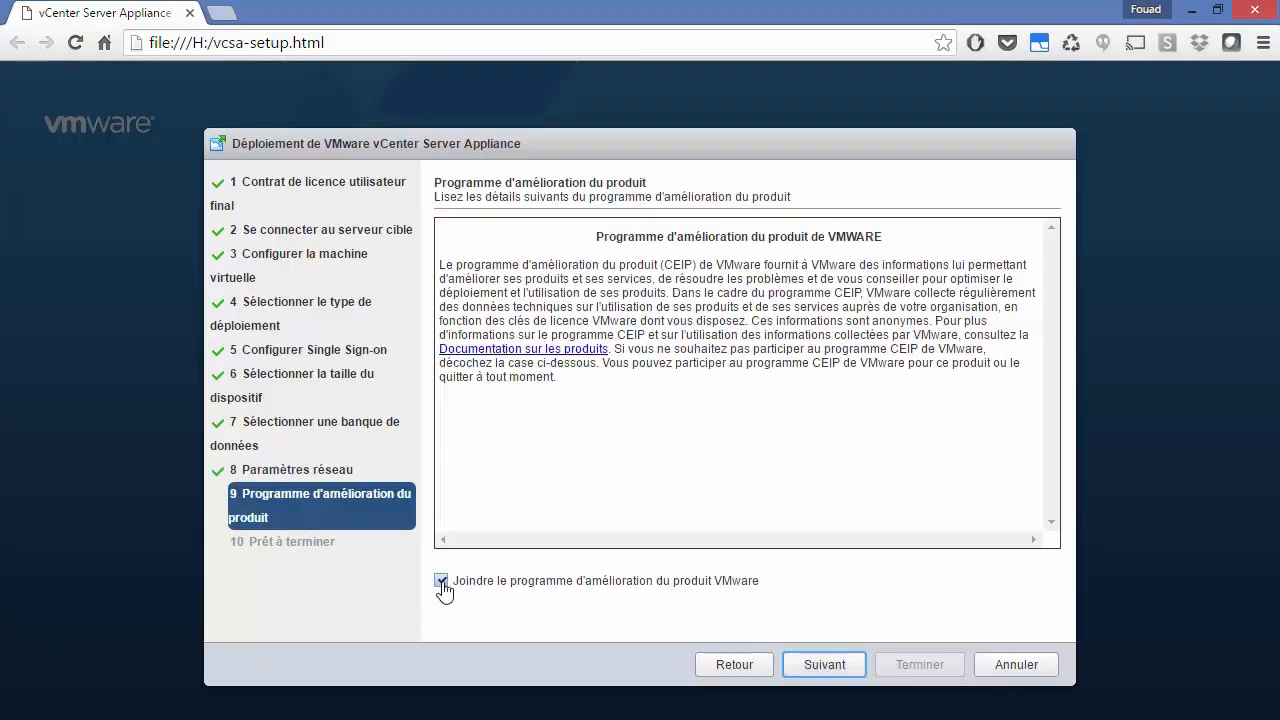
click(821, 666)
click(936, 664)
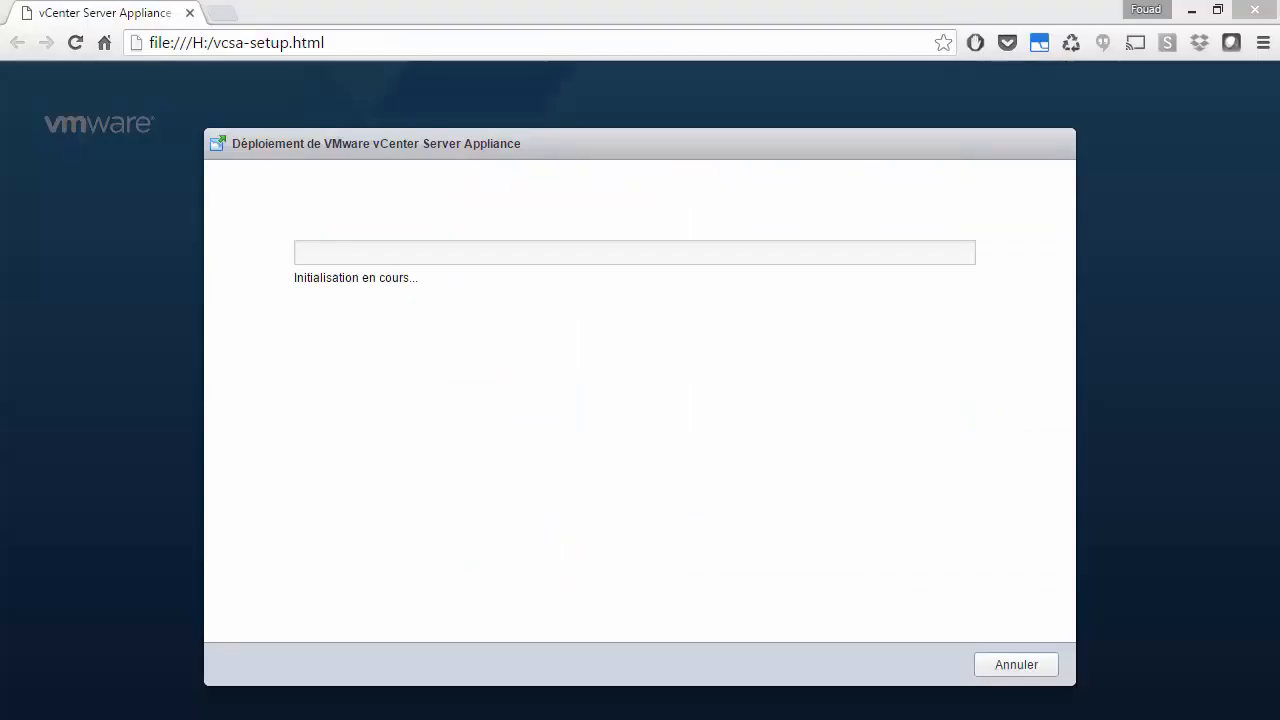
Step: Monitor the OVF deployment task in vSphere Client, then close the completed PSC installation dialog
drag(1279, 190, 409, 93)
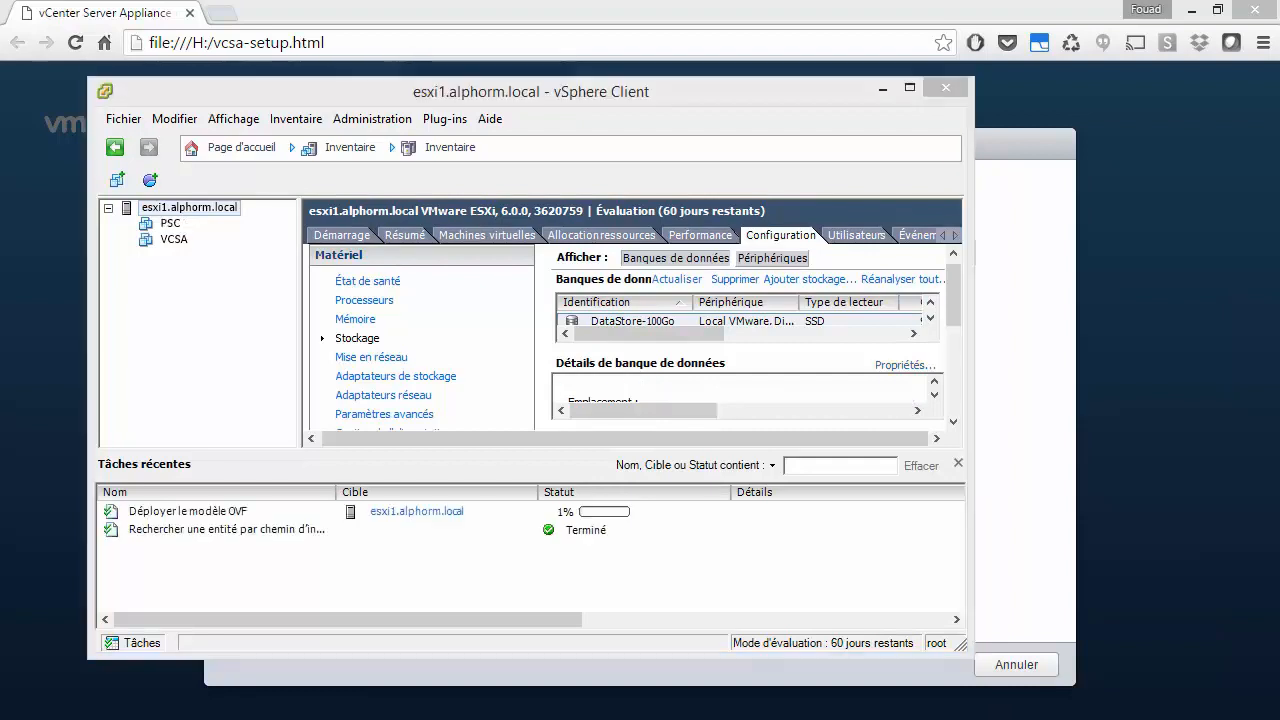
click(244, 513)
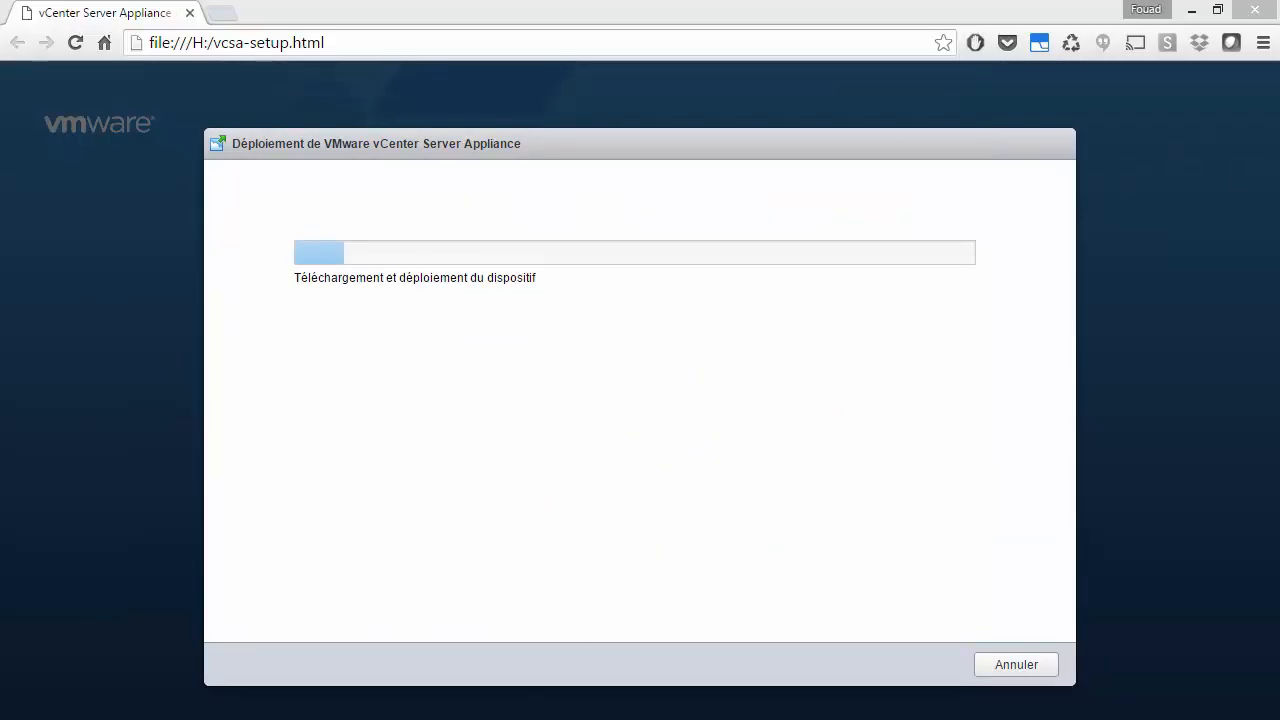
drag(1279, 670, 647, 111)
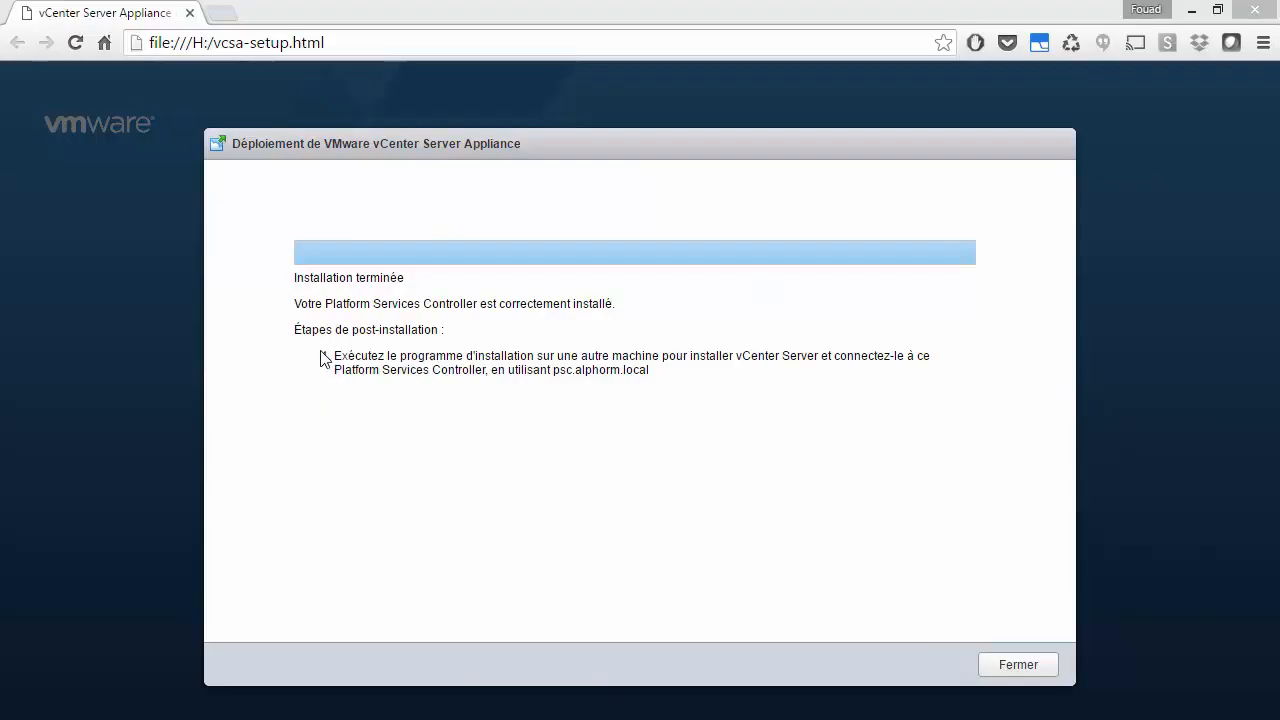
drag(369, 356, 922, 357)
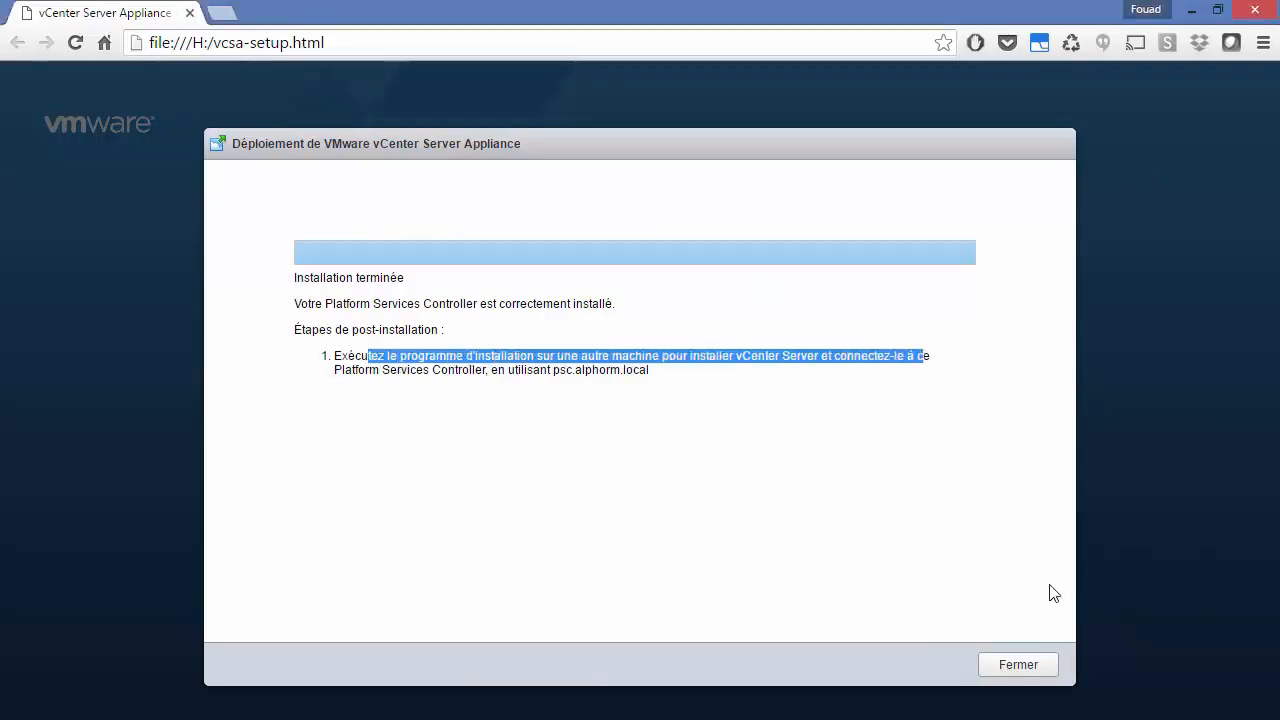
click(1037, 666)
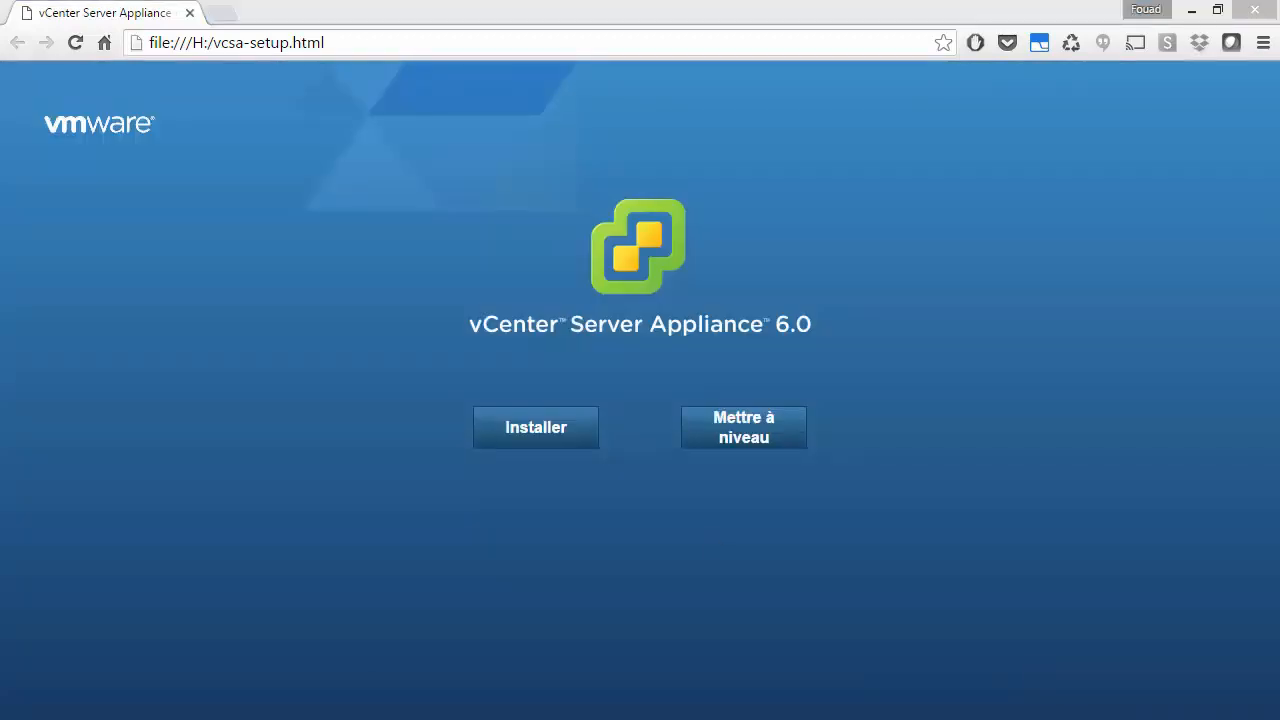
drag(1279, 190, 363, 90)
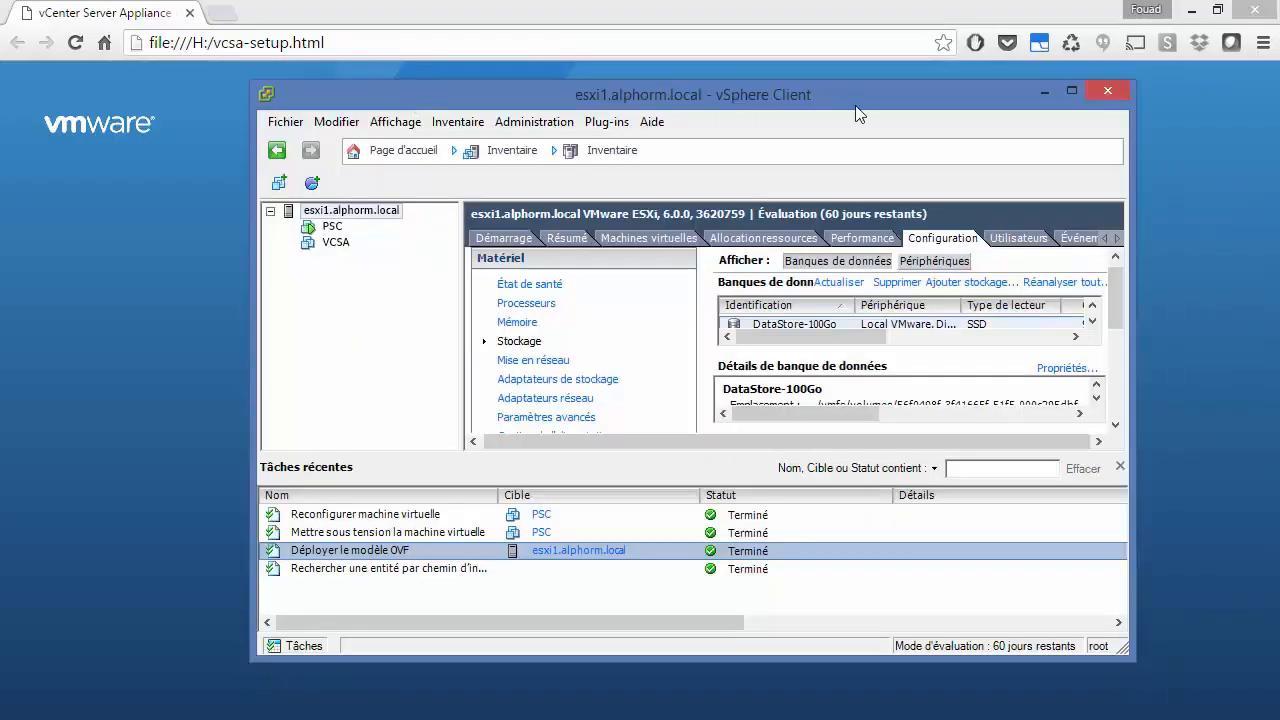
click(1072, 97)
click(76, 140)
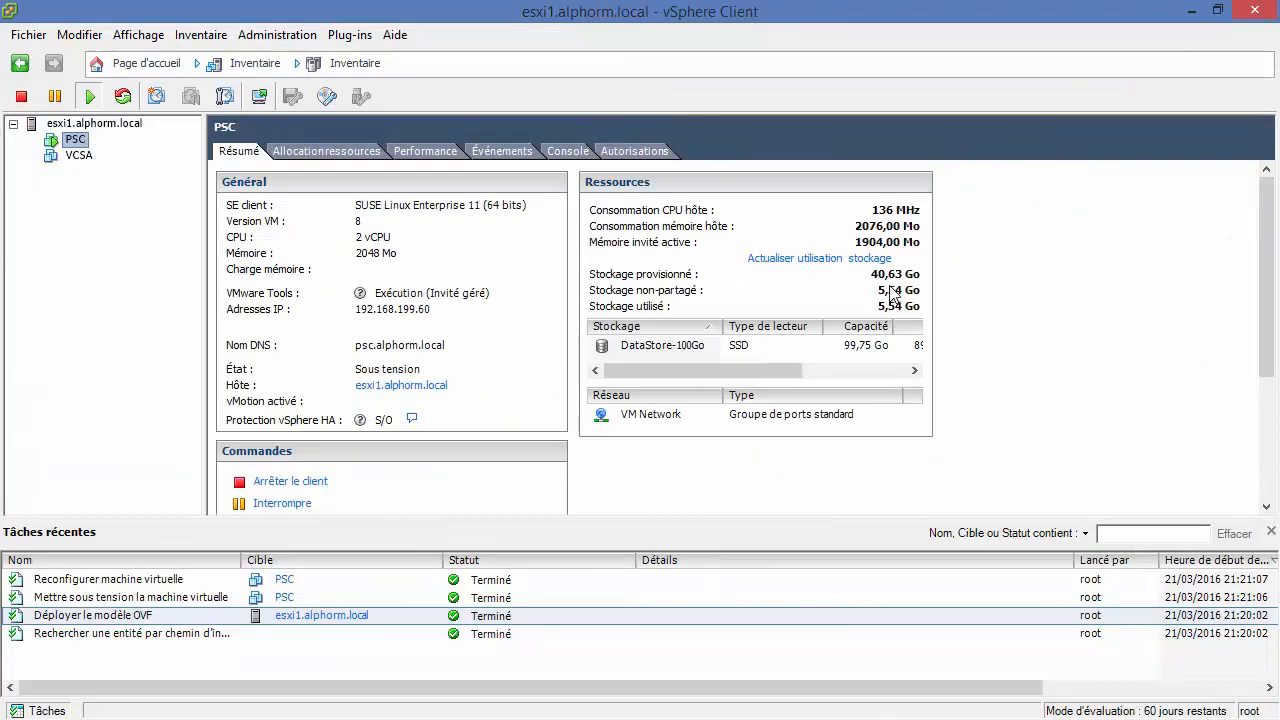
click(323, 156)
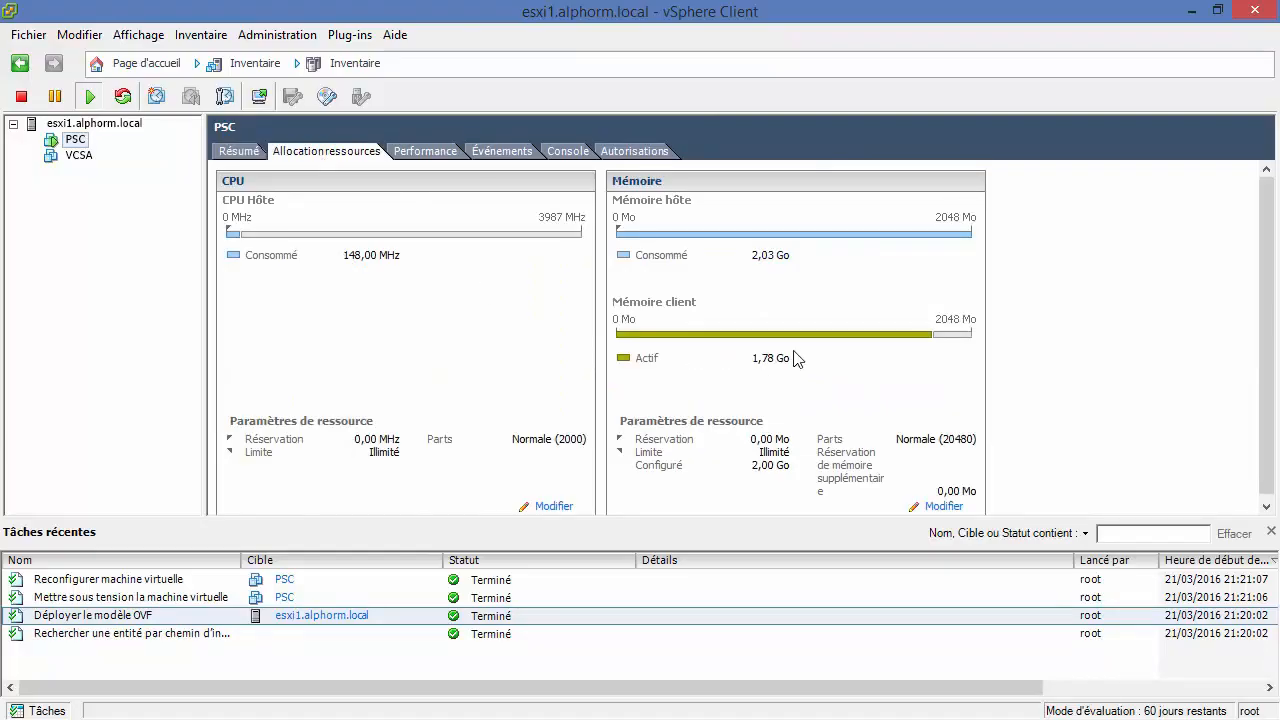
click(1192, 11)
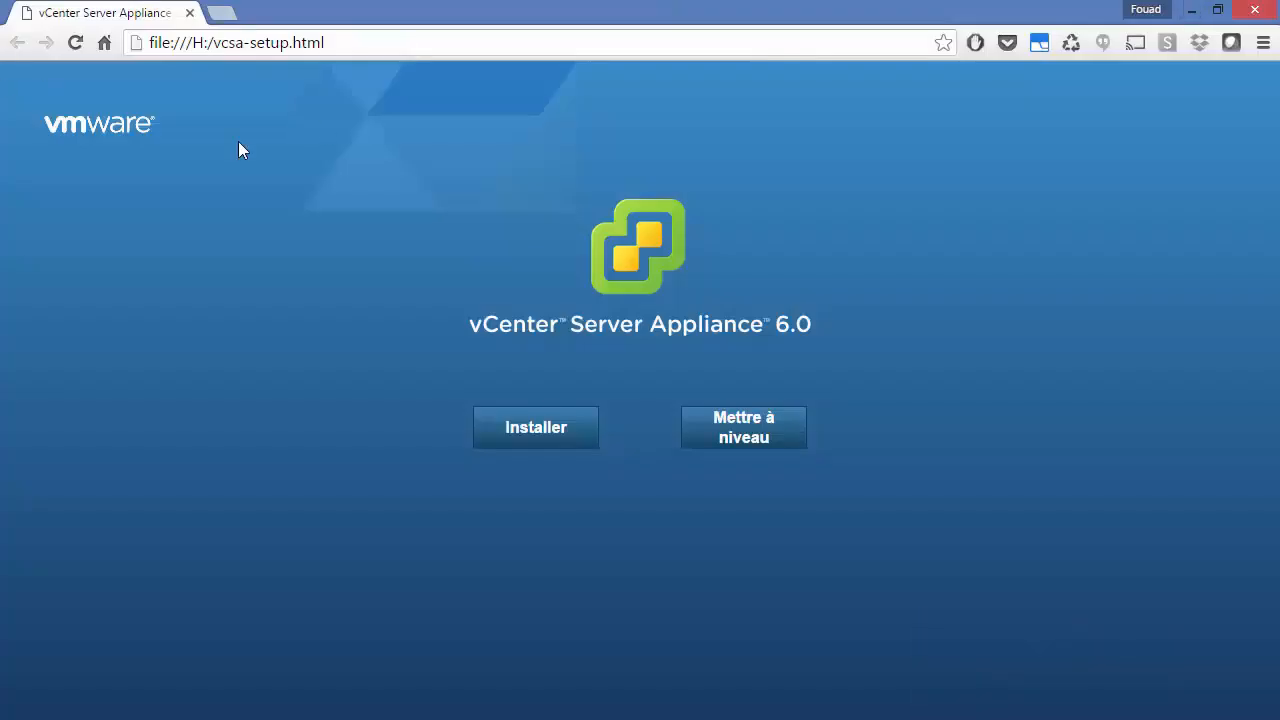
Step: Start a new vCenter Server Appliance installation and accept the licence agreement
click(545, 438)
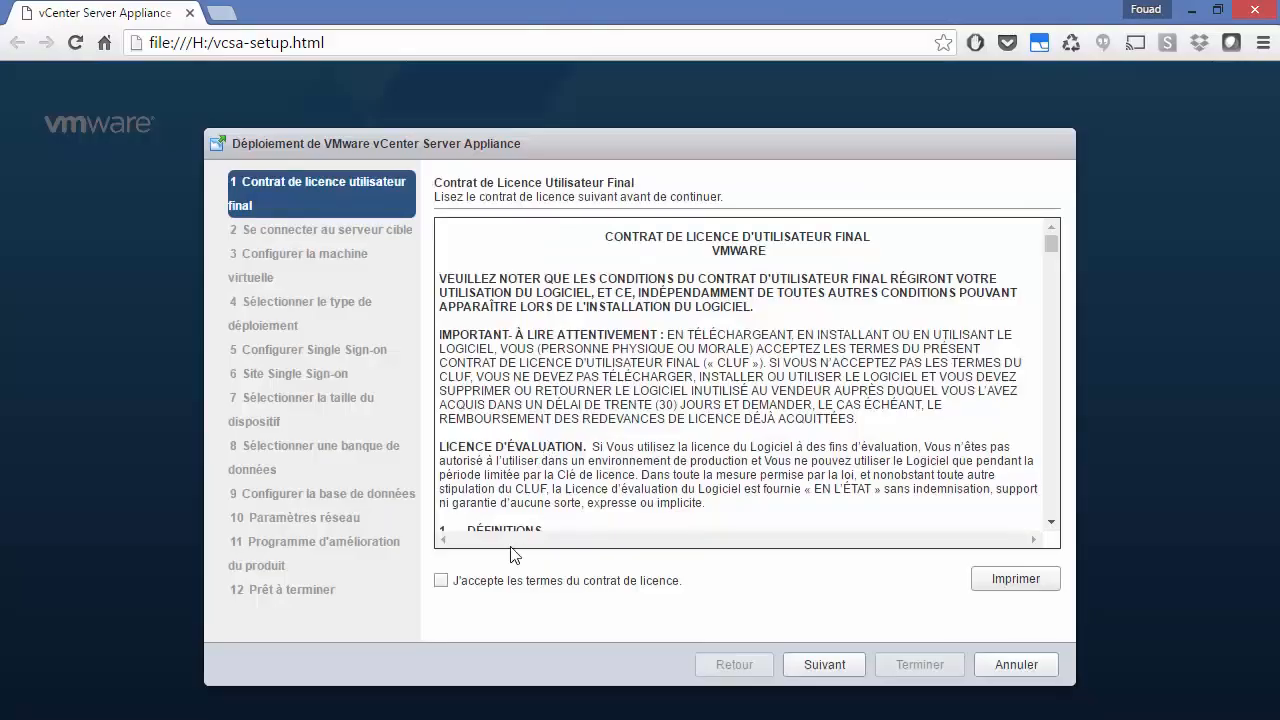
click(503, 580)
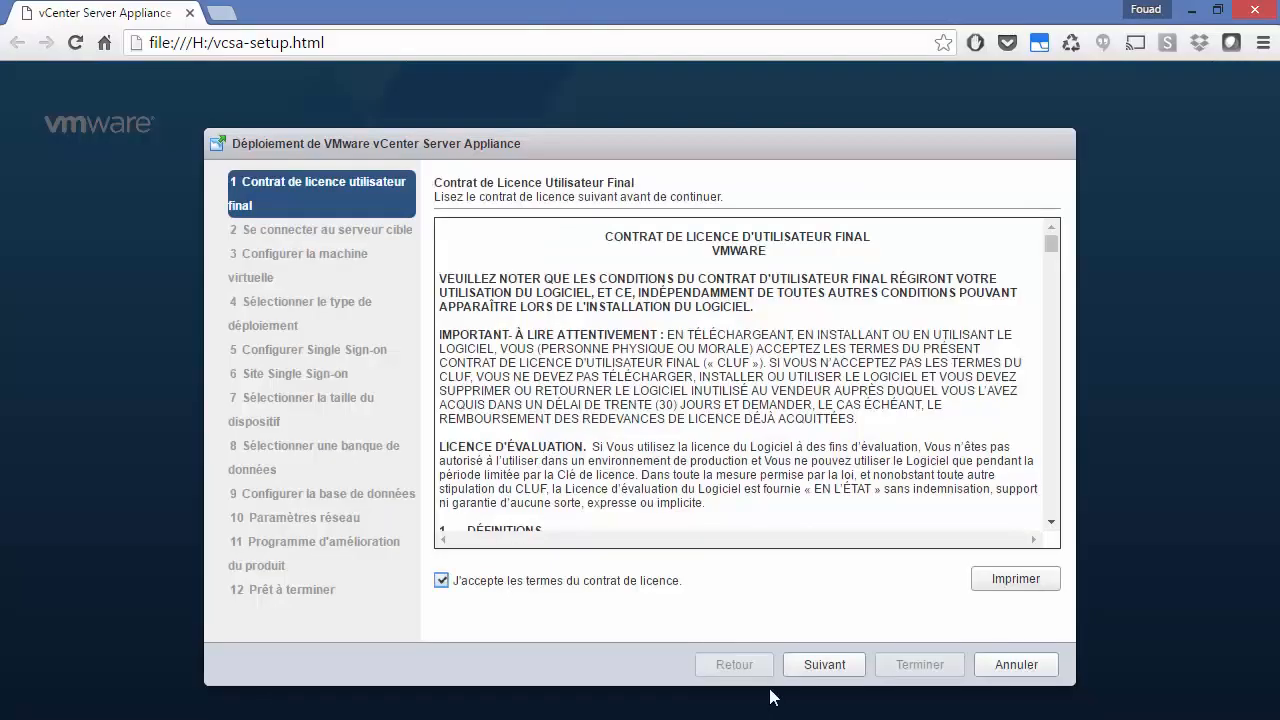
click(818, 665)
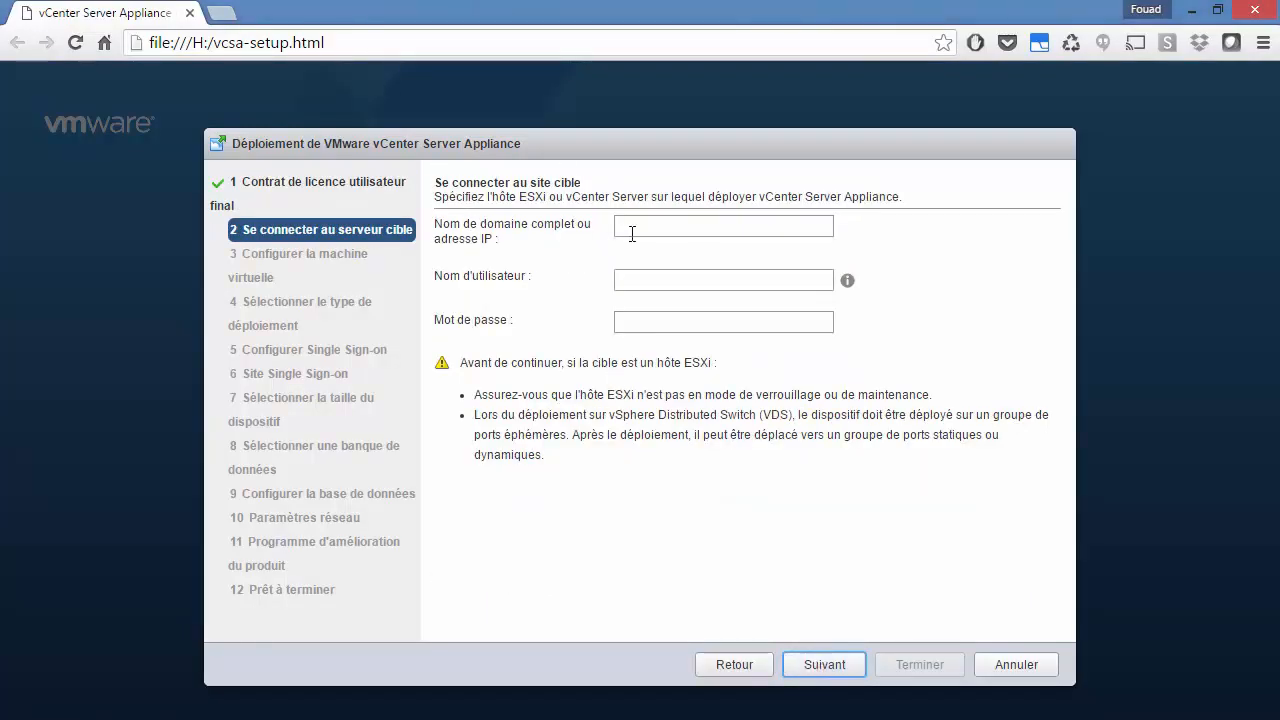
Step: Connect to ESXi host esxi1.alphorm.local as root with its password, accepting the SSL certificate
text(esic)
key(BackSpace)
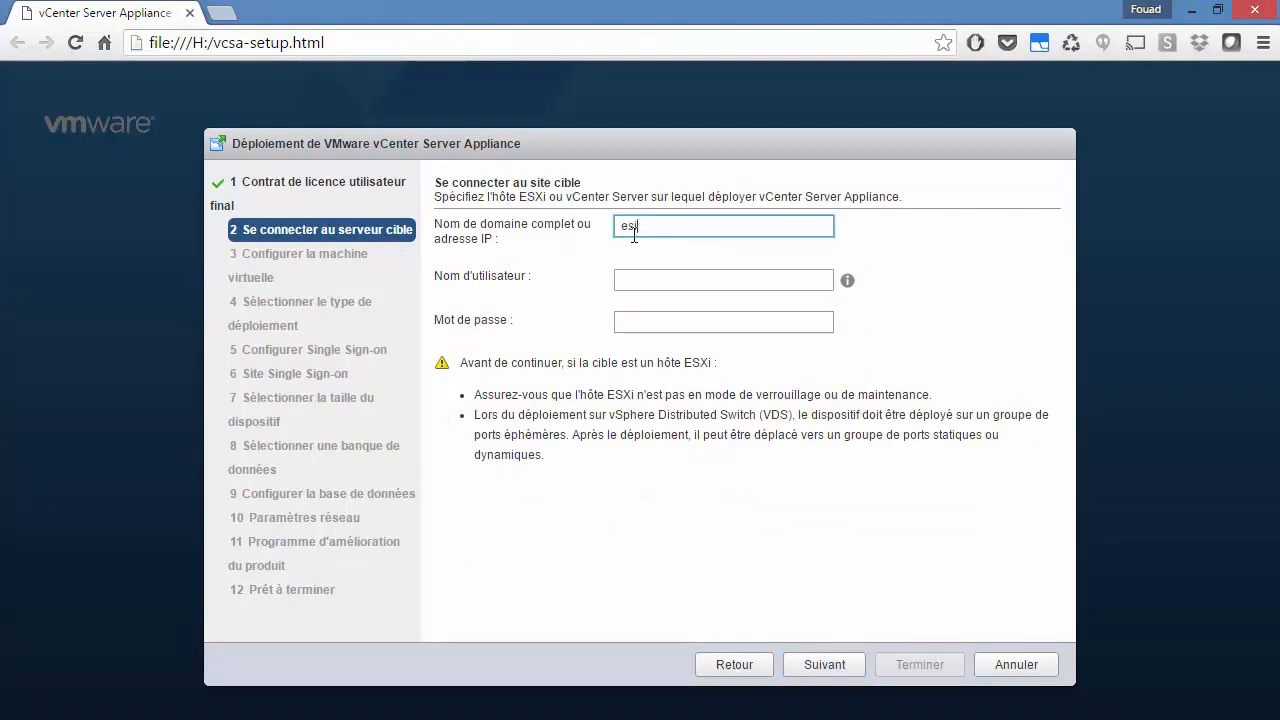
text(xi1.alp)
text(horm.)
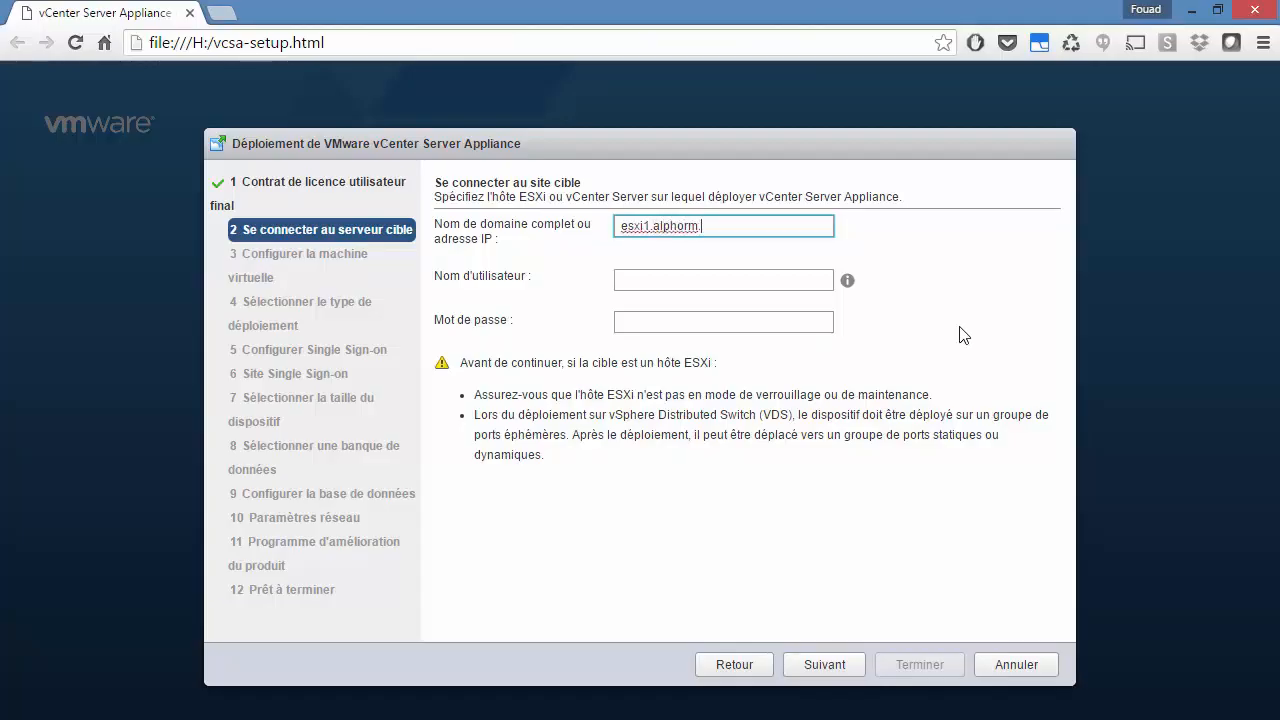
text(local)
key(Tab)
text(root)
key(Tab)
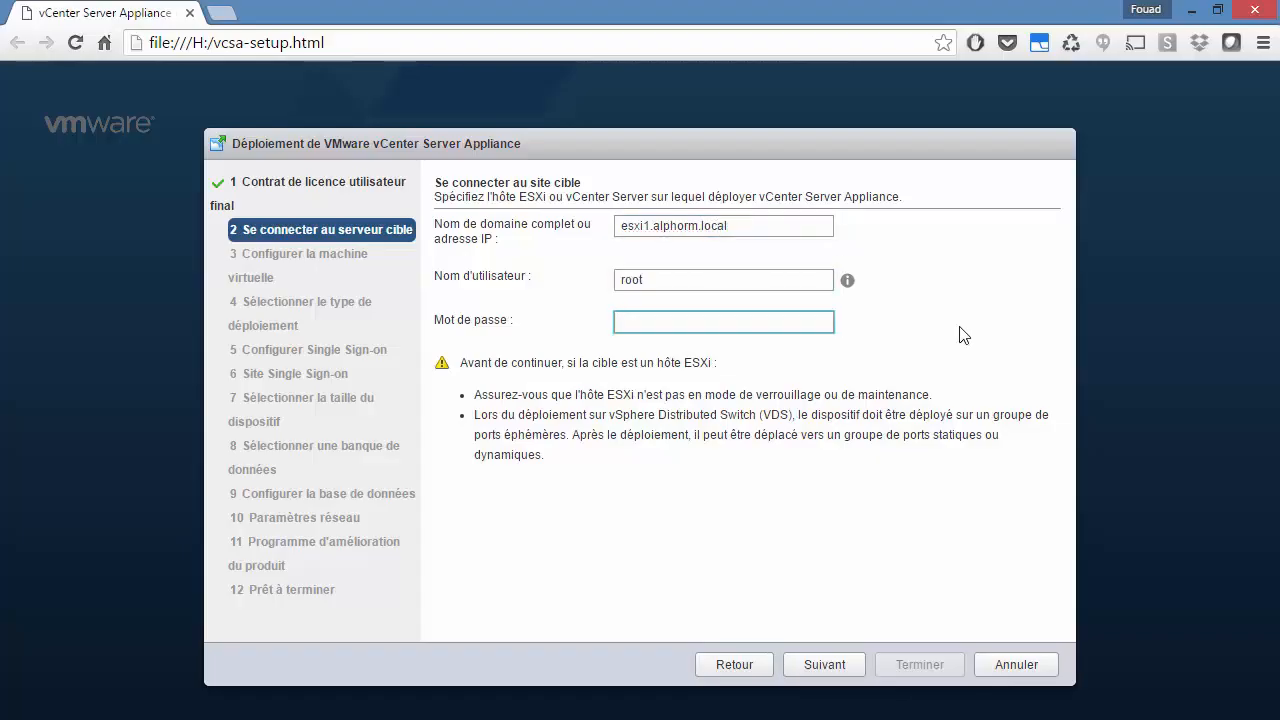
text(P@ss)
click(824, 664)
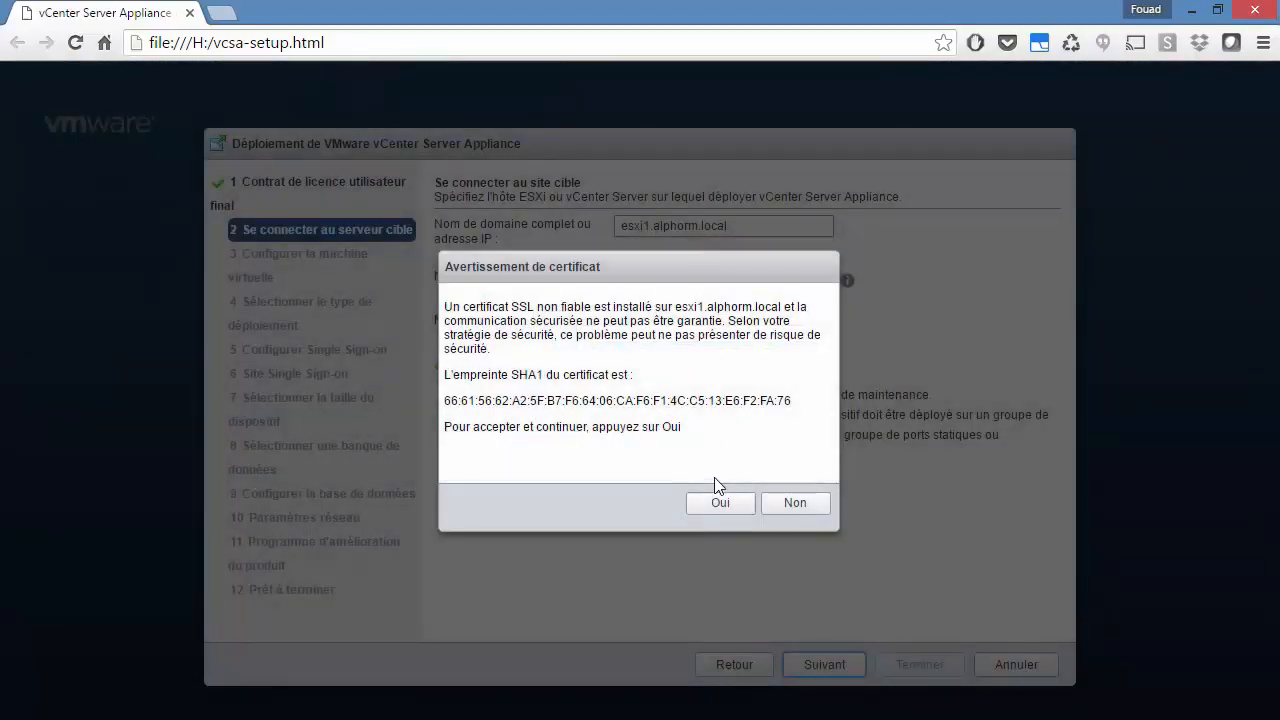
click(720, 503)
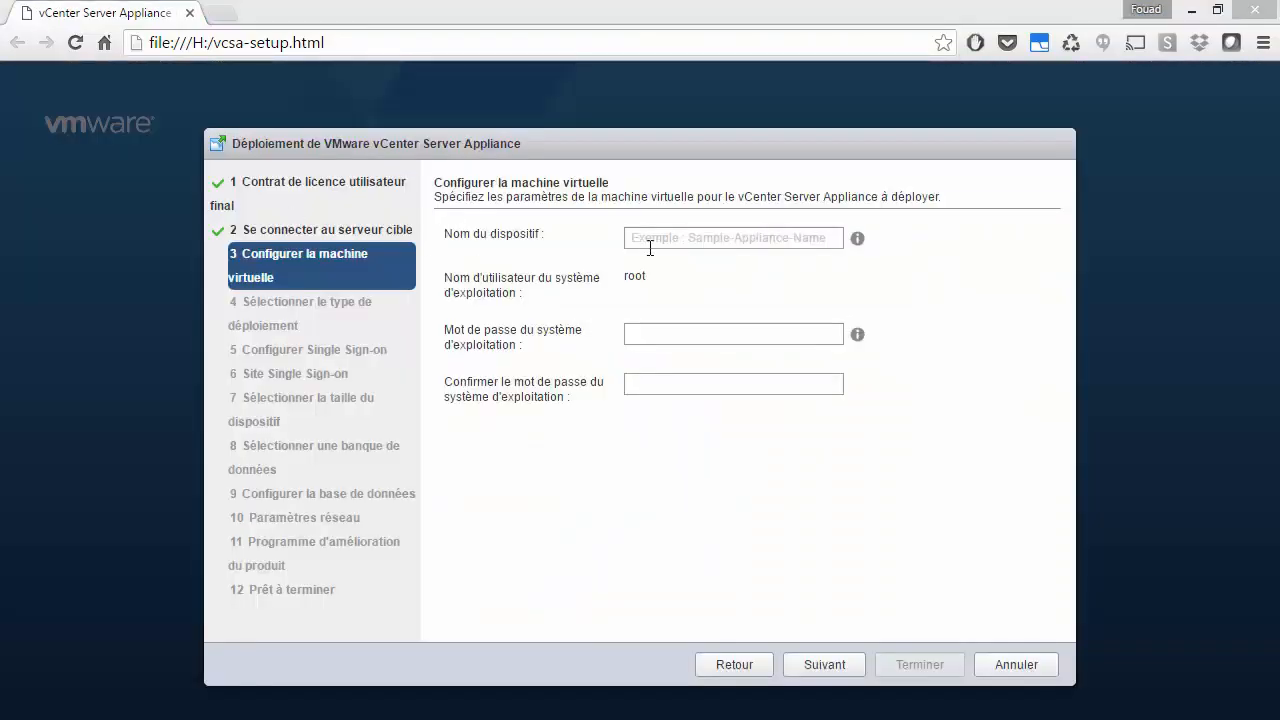
Step: Name the new appliance VCSA2
click(707, 230)
text(VCSA)
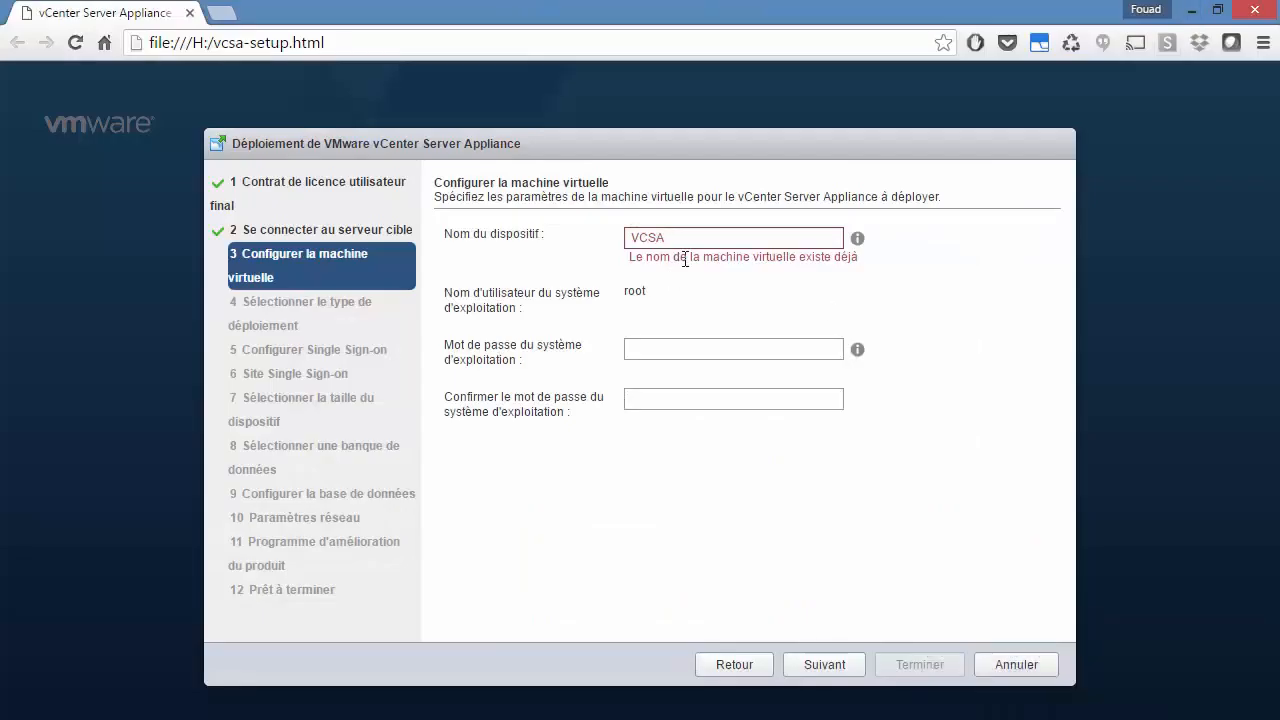
click(703, 238)
text(2)
Step: Enter the operating system root password, replacing the rejected first attempt
click(690, 336)
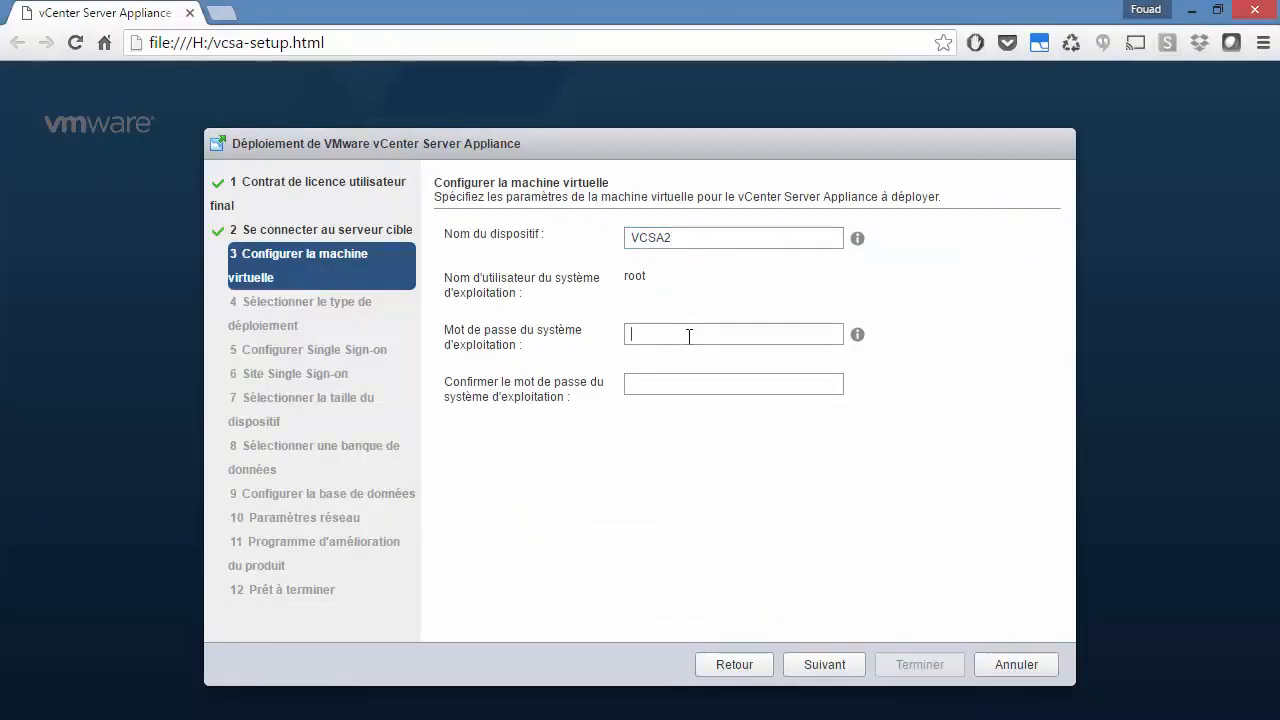
text(••••)
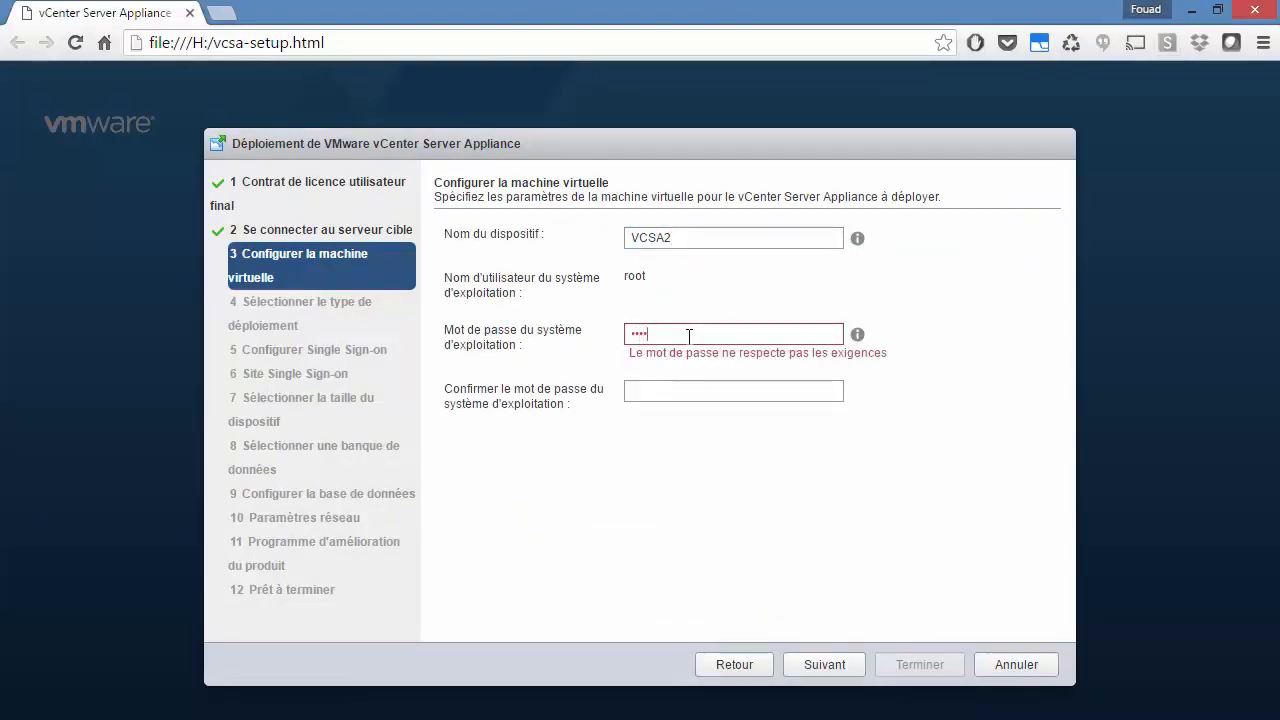
text(••••••••)
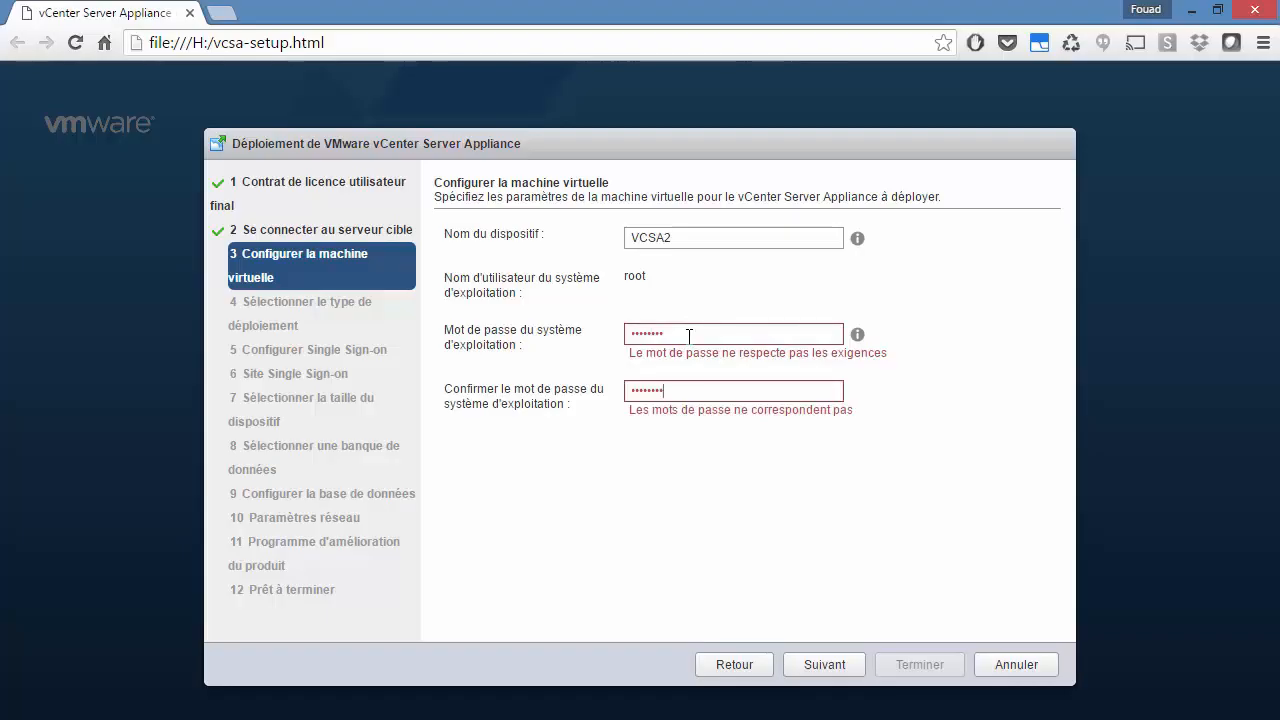
drag(689, 335, 527, 343)
text(••••)
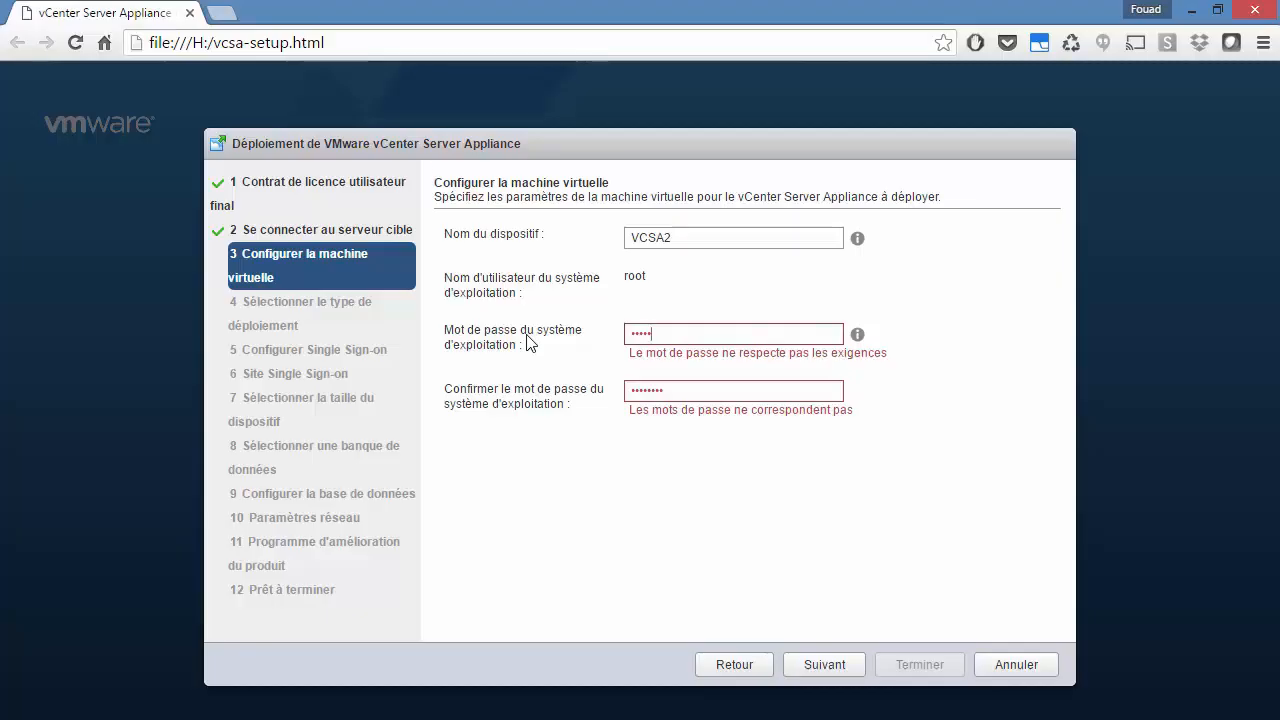
text(•)
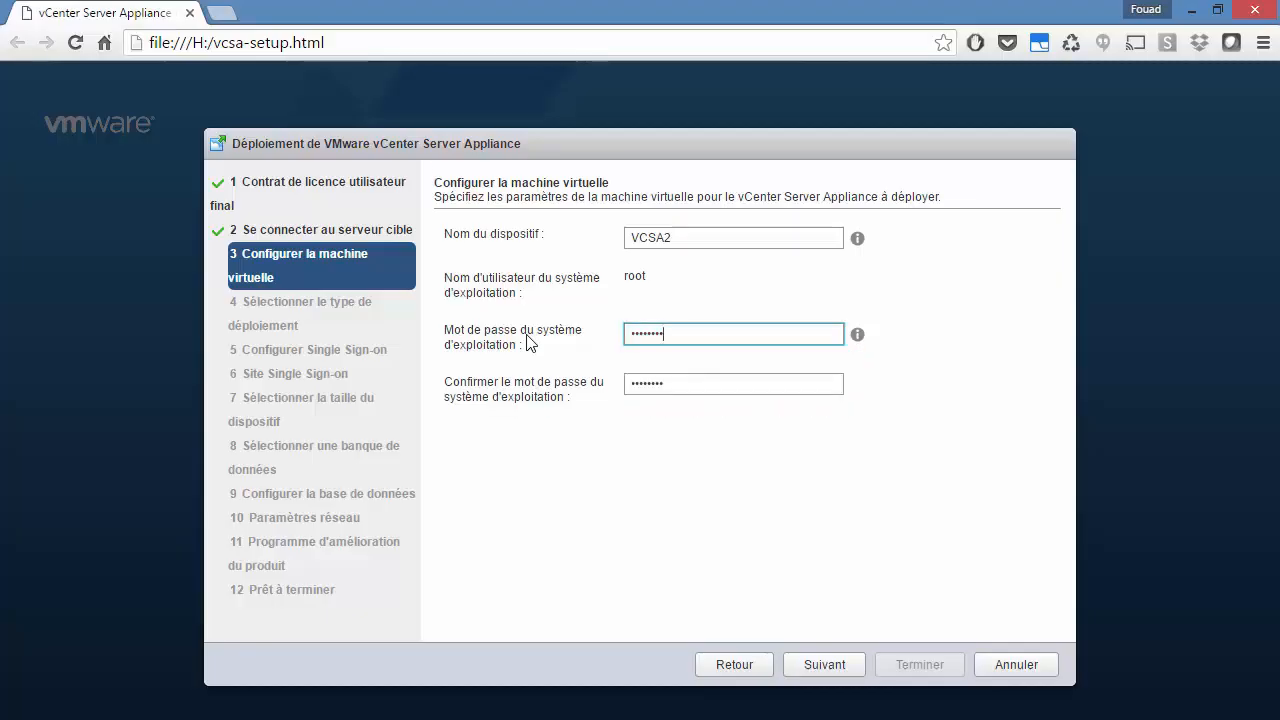
Step: Select 'Installer vCenter Server' with an external Platform Services Controller as the deployment type
click(836, 670)
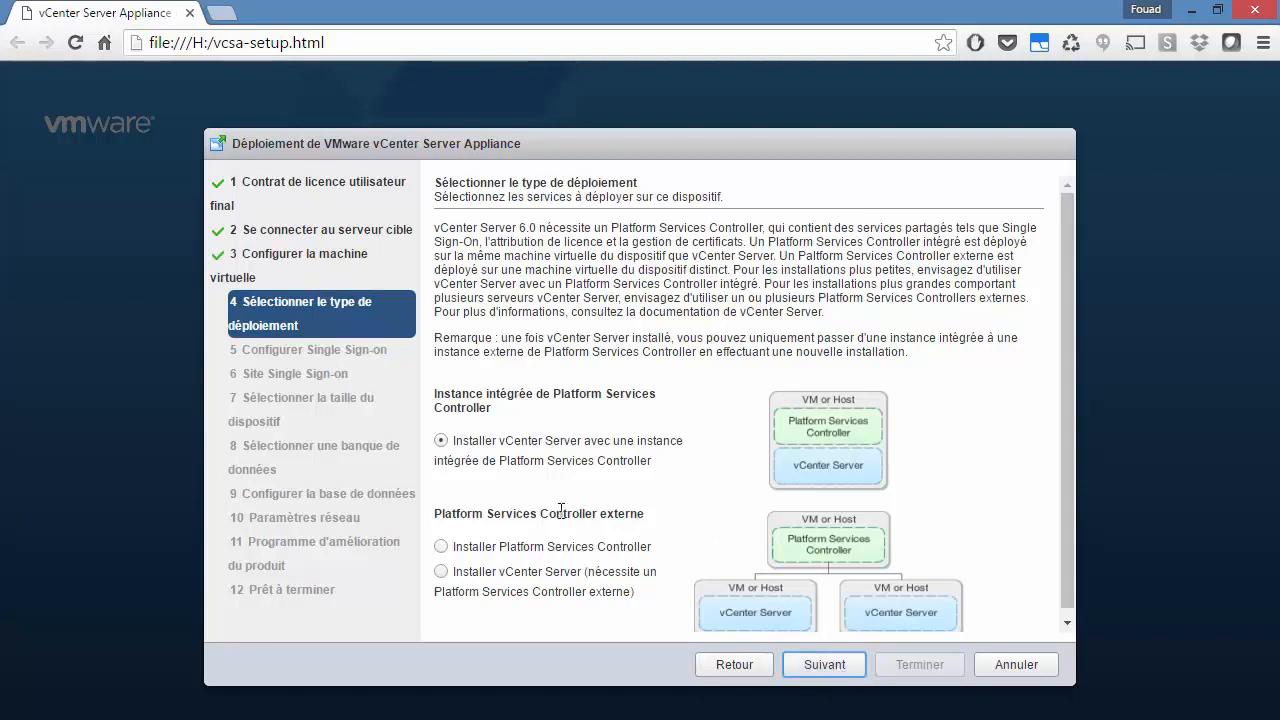
click(443, 574)
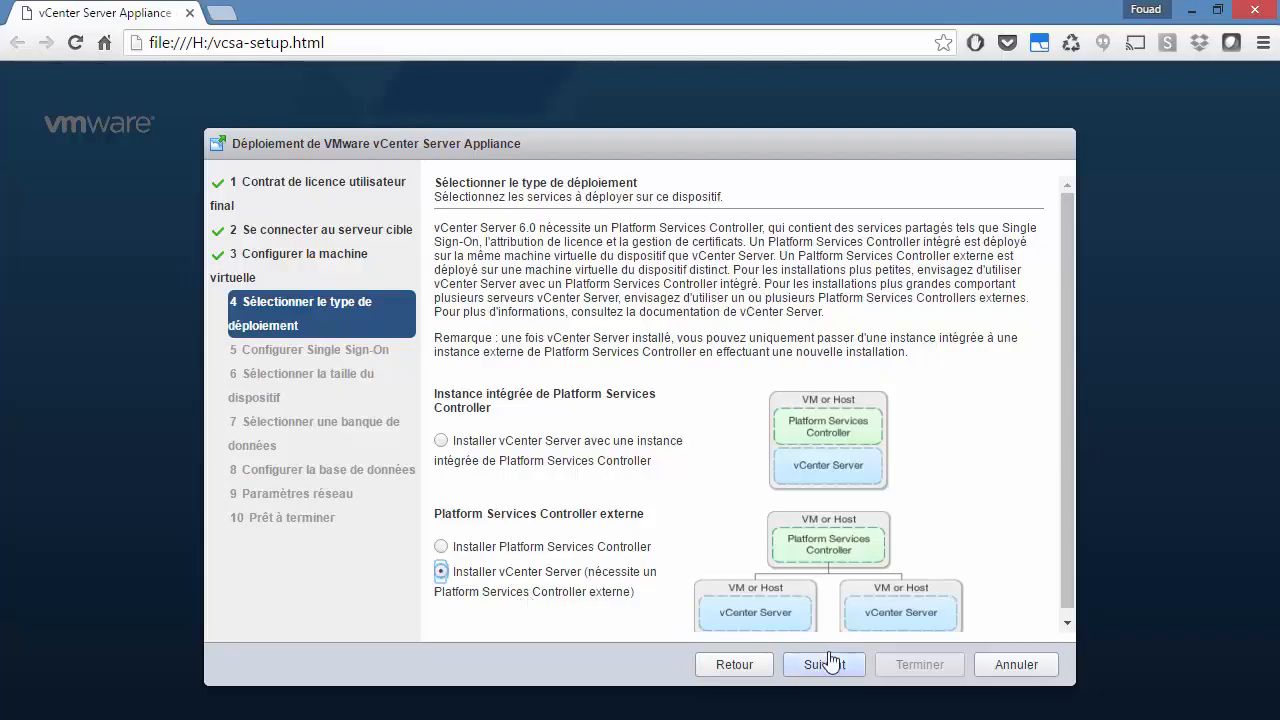
scroll(847, 518, down, 1)
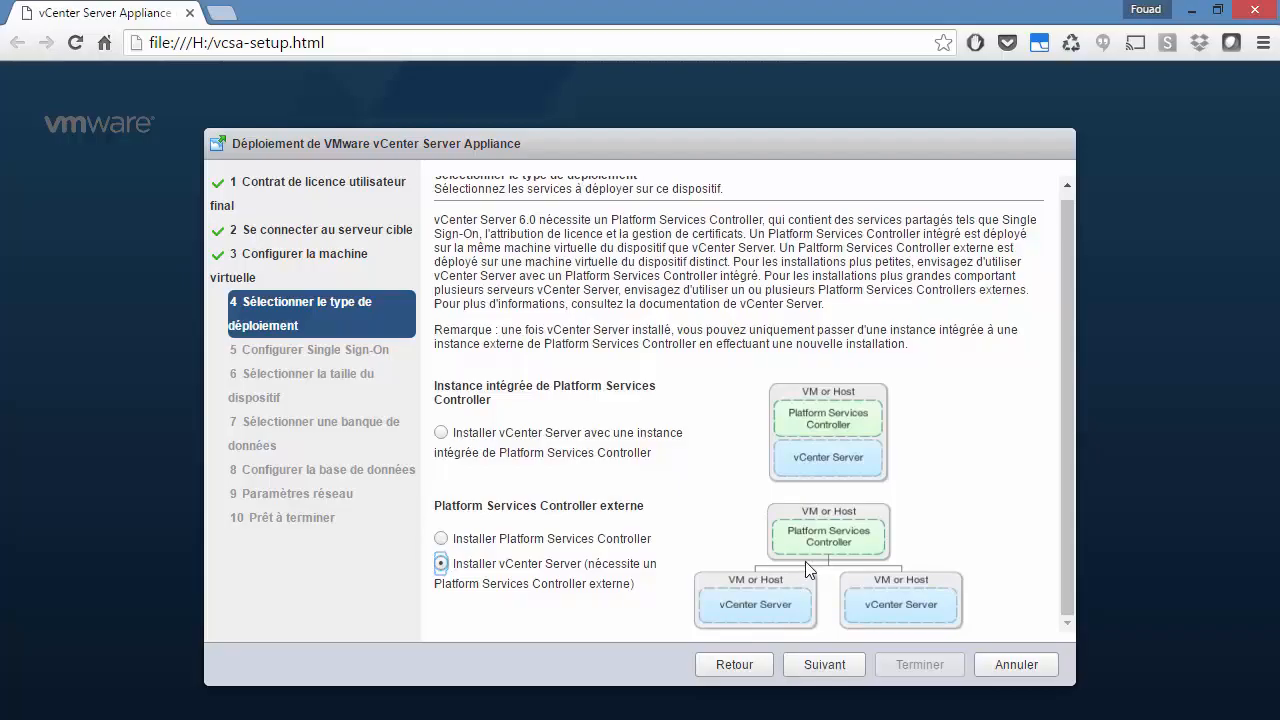
click(830, 665)
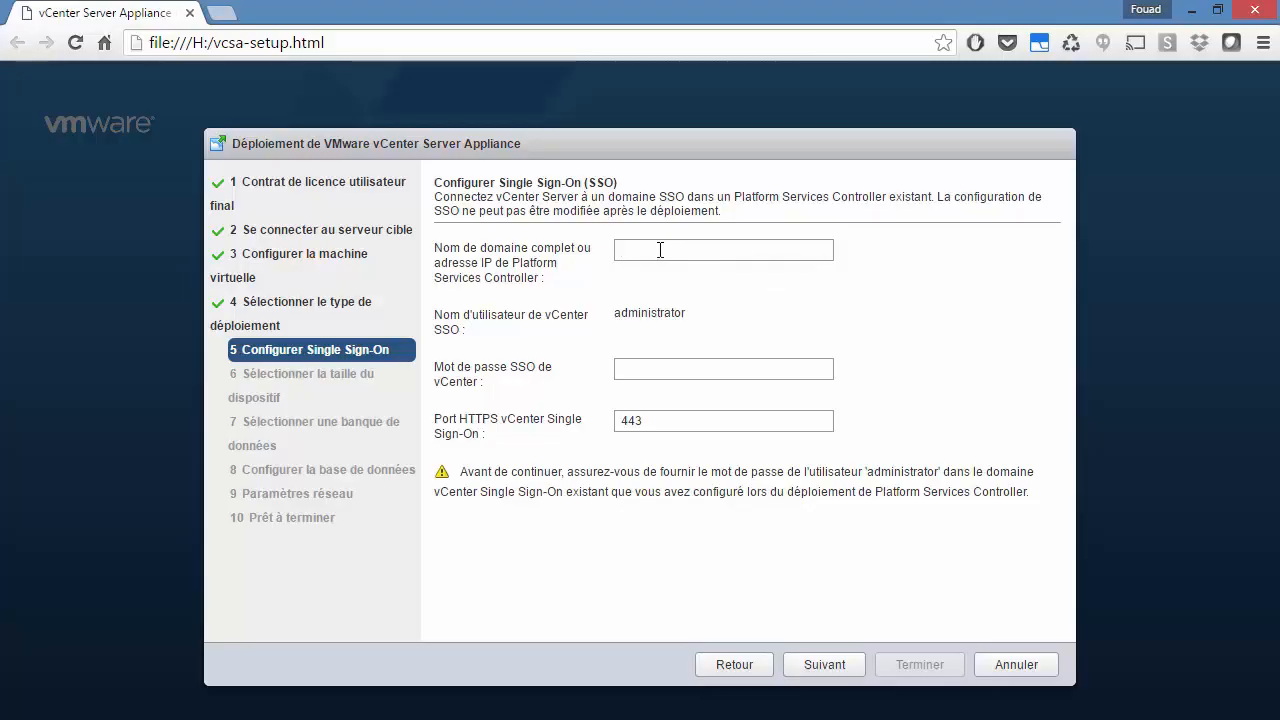
Step: Enter psc.alphorm.local as the PSC address with the SSO administrator password
text(psc.alphorm)
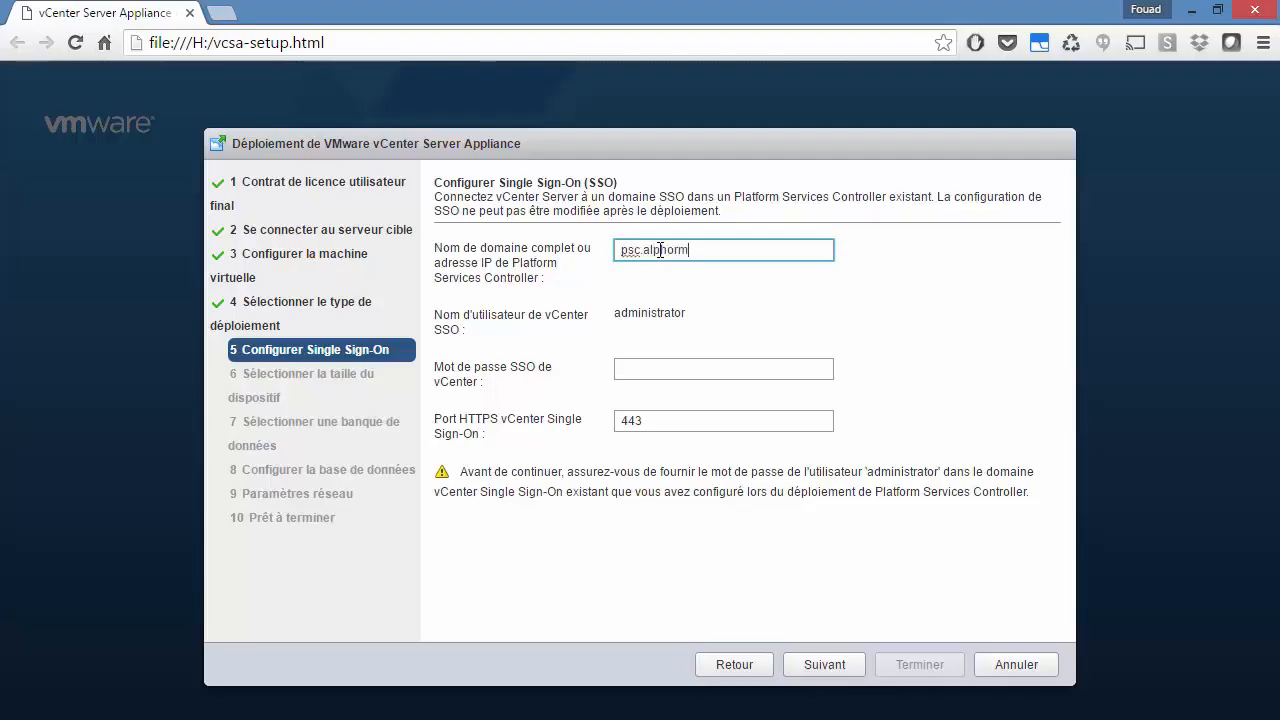
text(.local)
key(Tab)
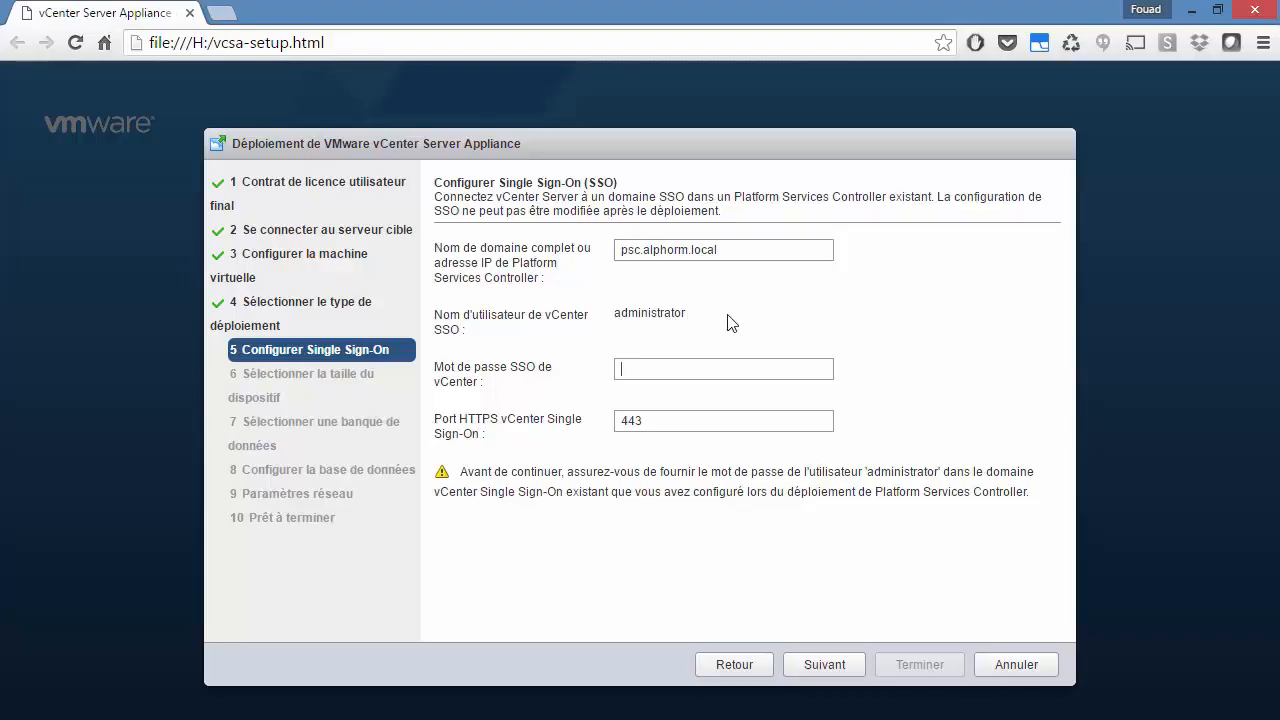
click(655, 367)
text(Pa•••••)
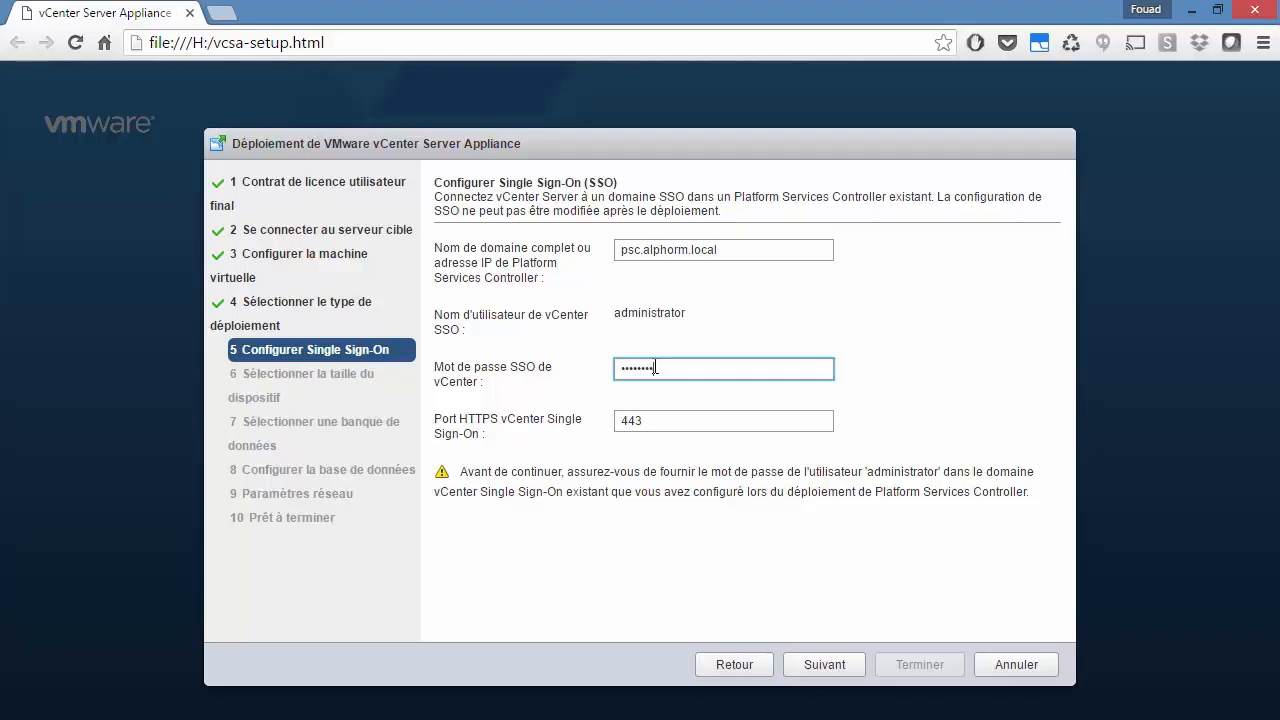
click(827, 667)
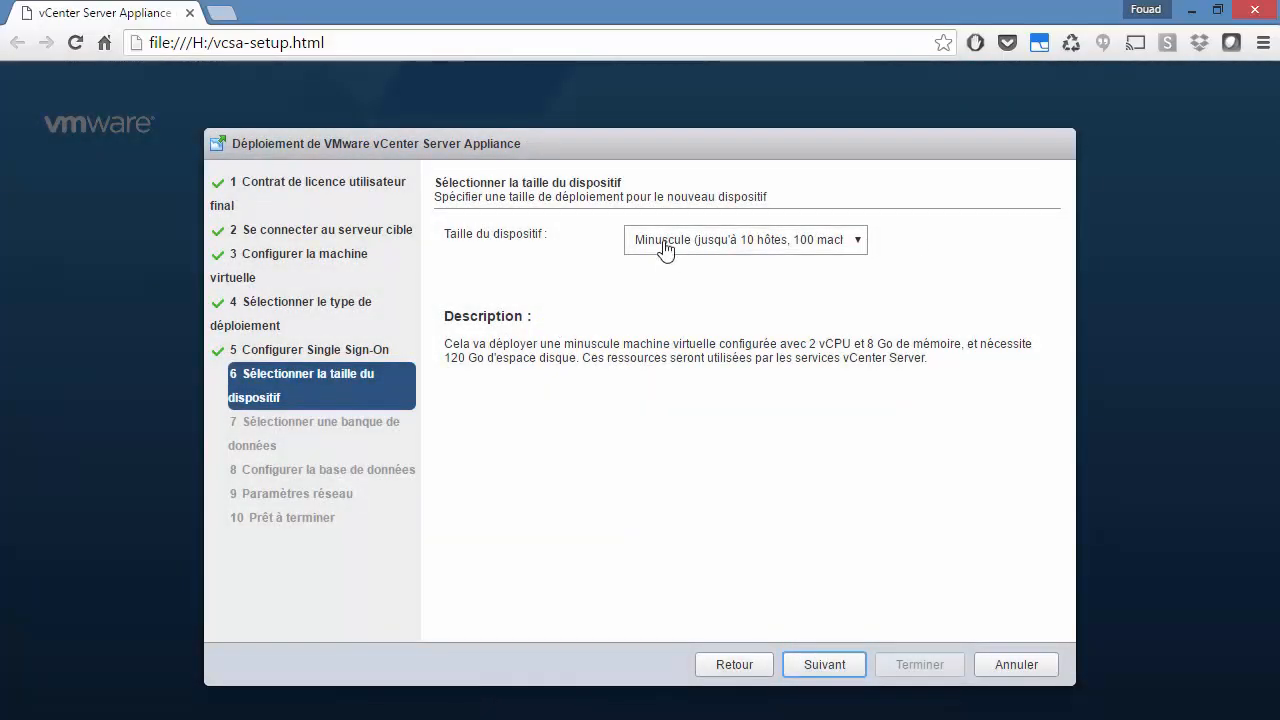
Step: Keep the Minuscule size, then store the appliance on DataStore-100Go with thin disk mode enabled
click(826, 663)
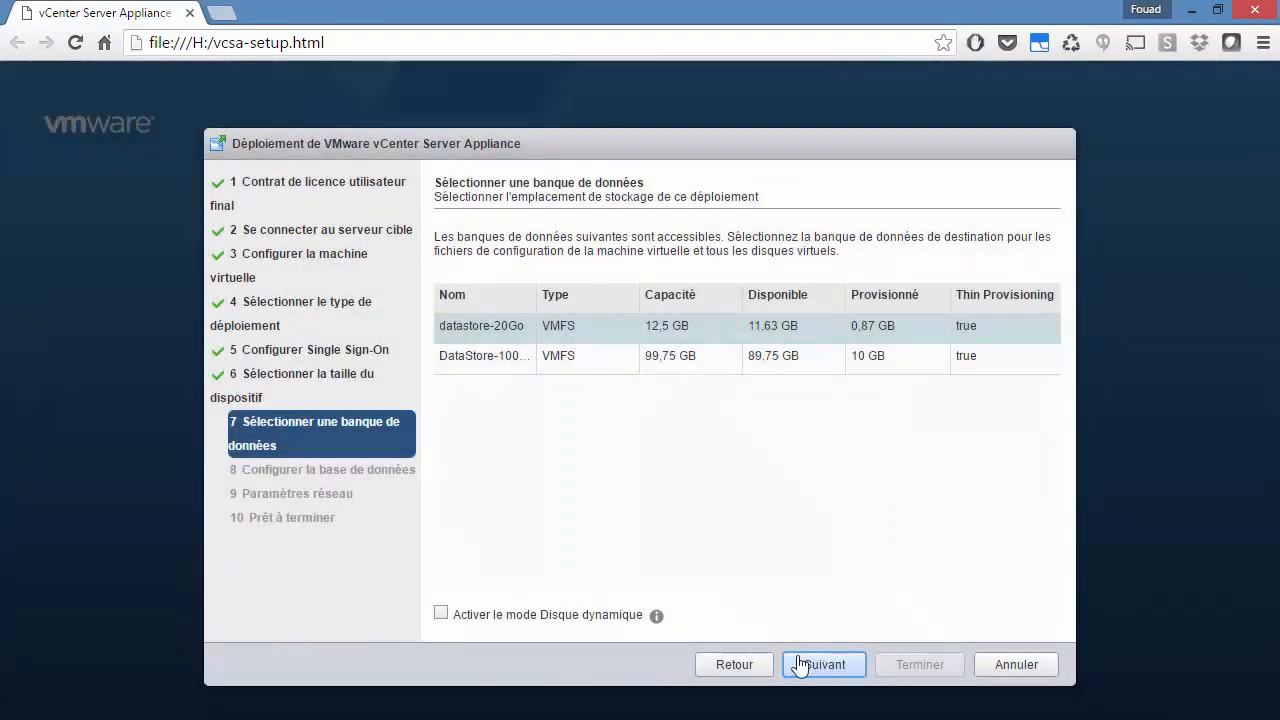
click(553, 360)
click(441, 613)
click(826, 664)
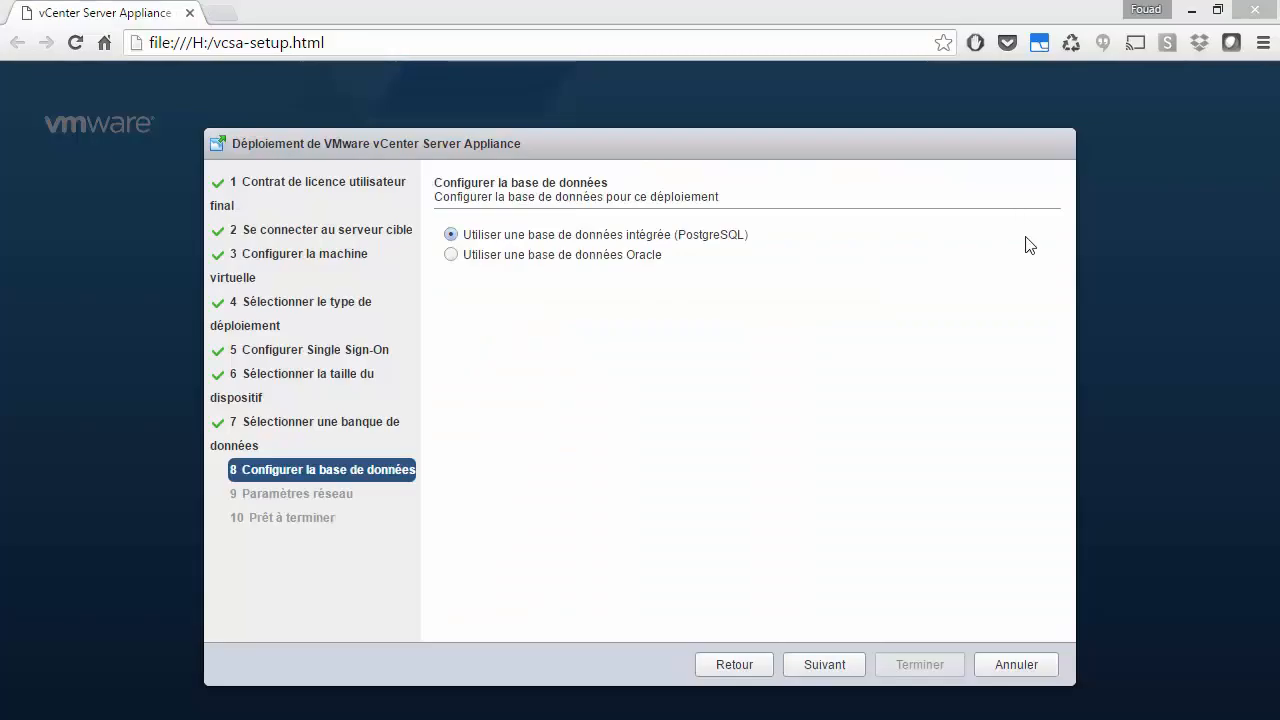
Step: Accept the embedded PostgreSQL database and continue to Paramètres réseau
click(830, 668)
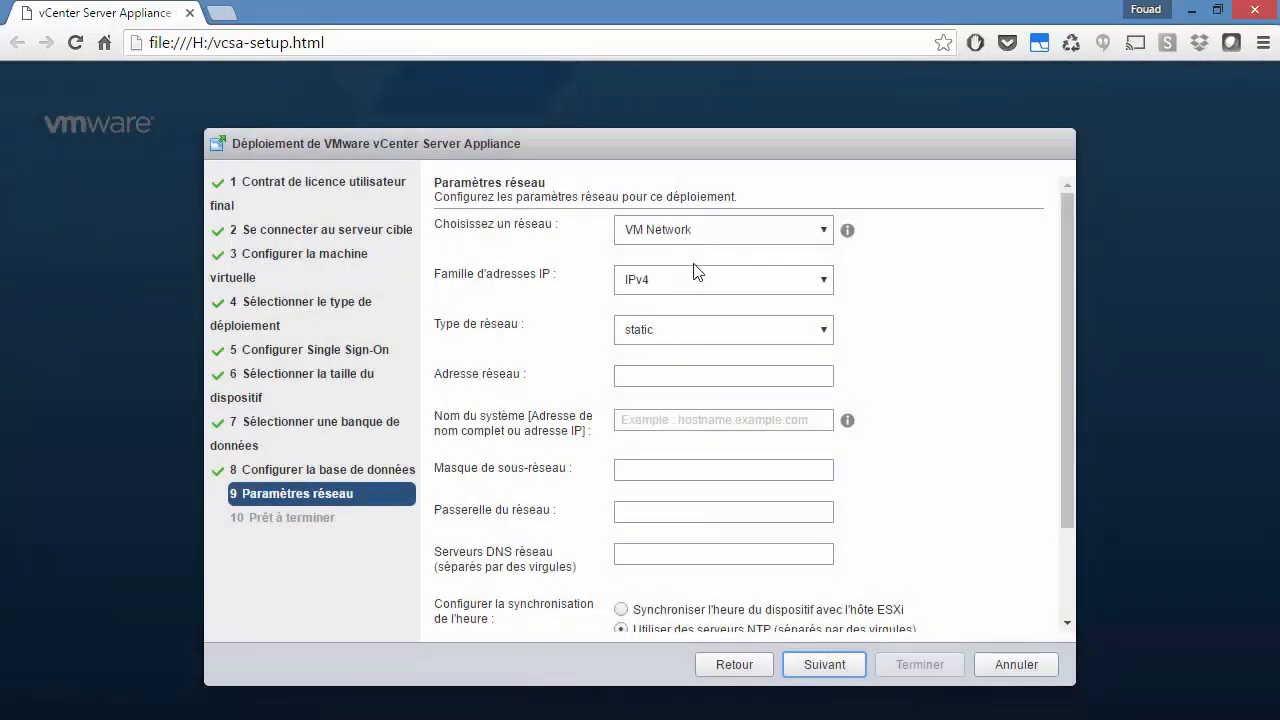
Step: Set the network address to 192.168.199.62 and system name to vcsa2.alphorm.local
click(679, 374)
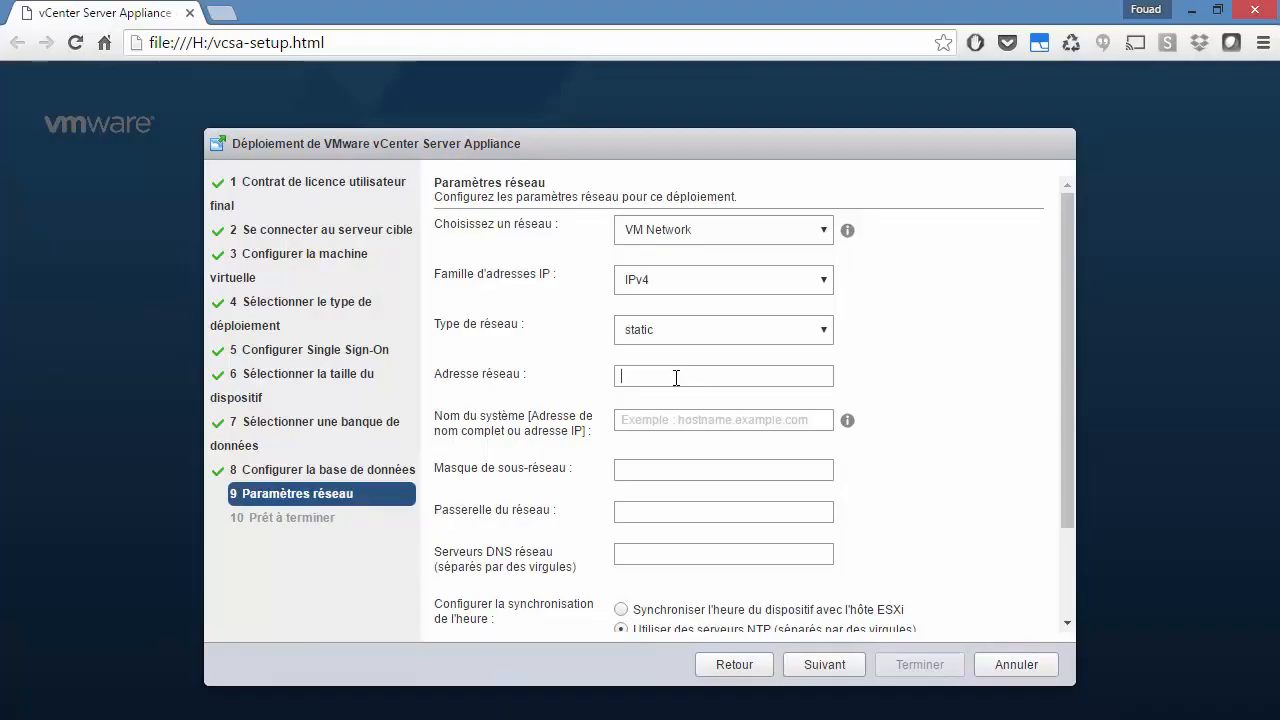
text(192.168.199.2)
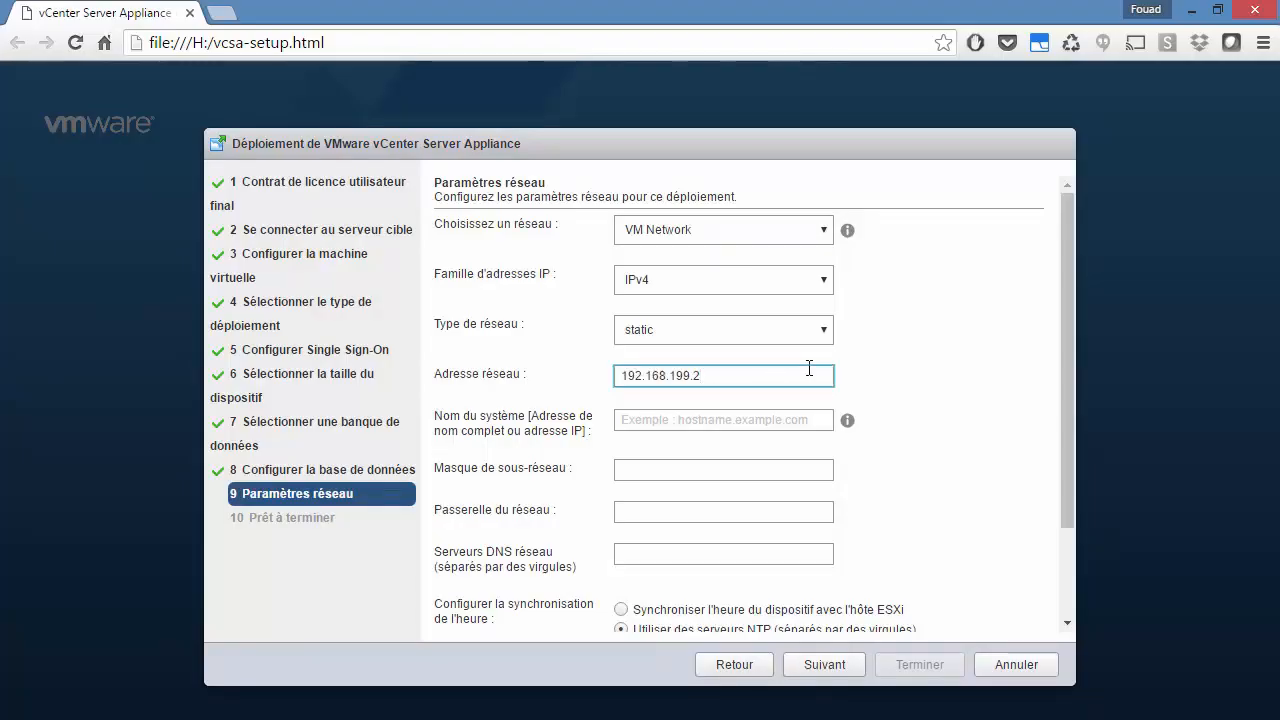
key(BackSpace)
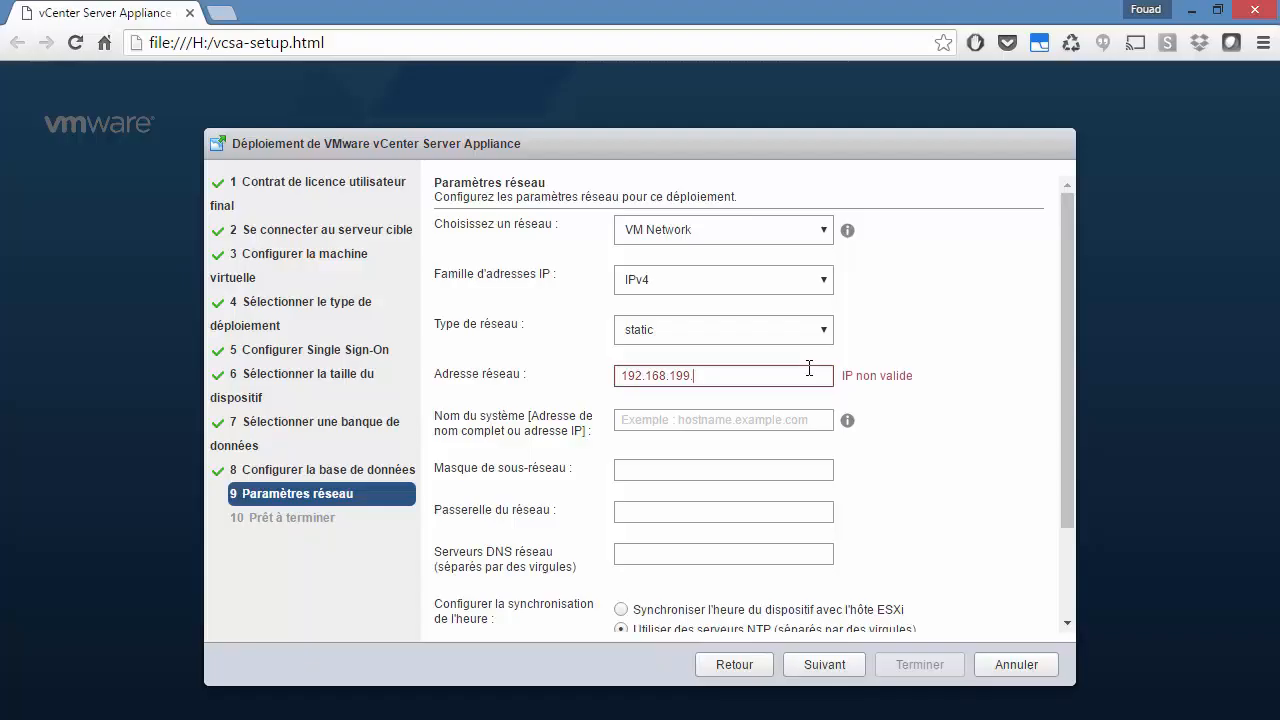
text(6)
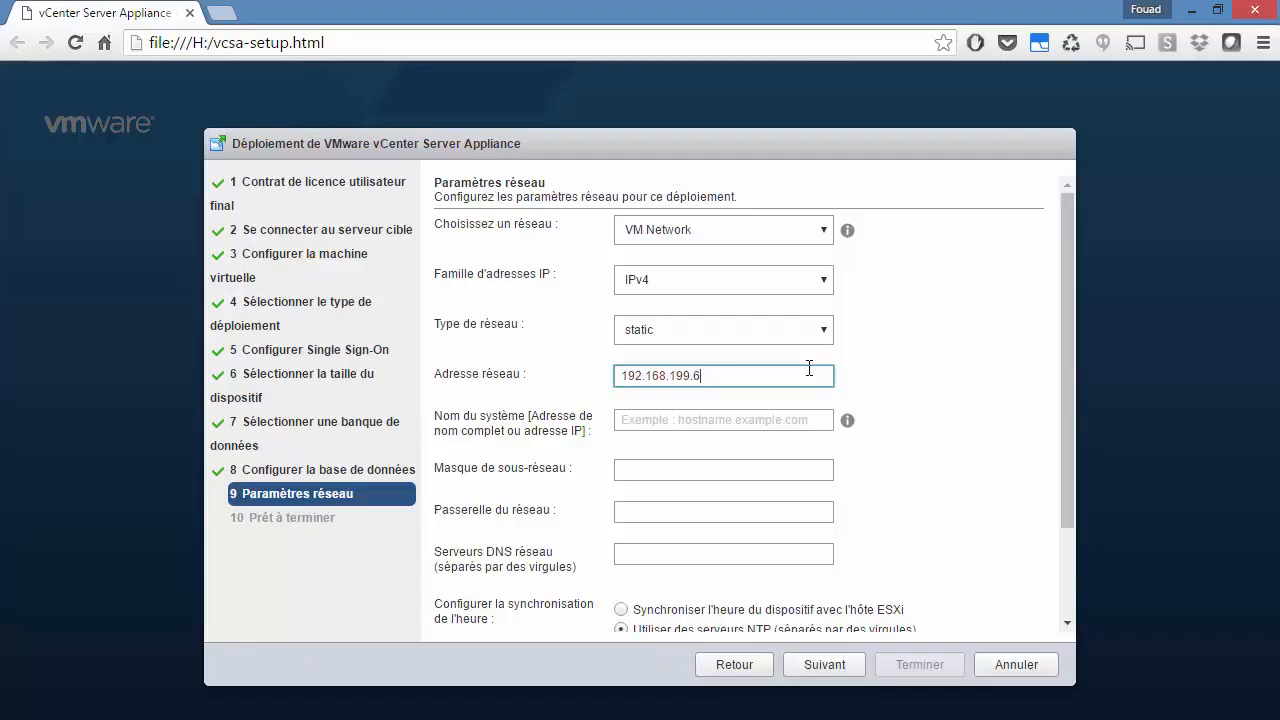
text(2)
click(763, 418)
text(vcsa)
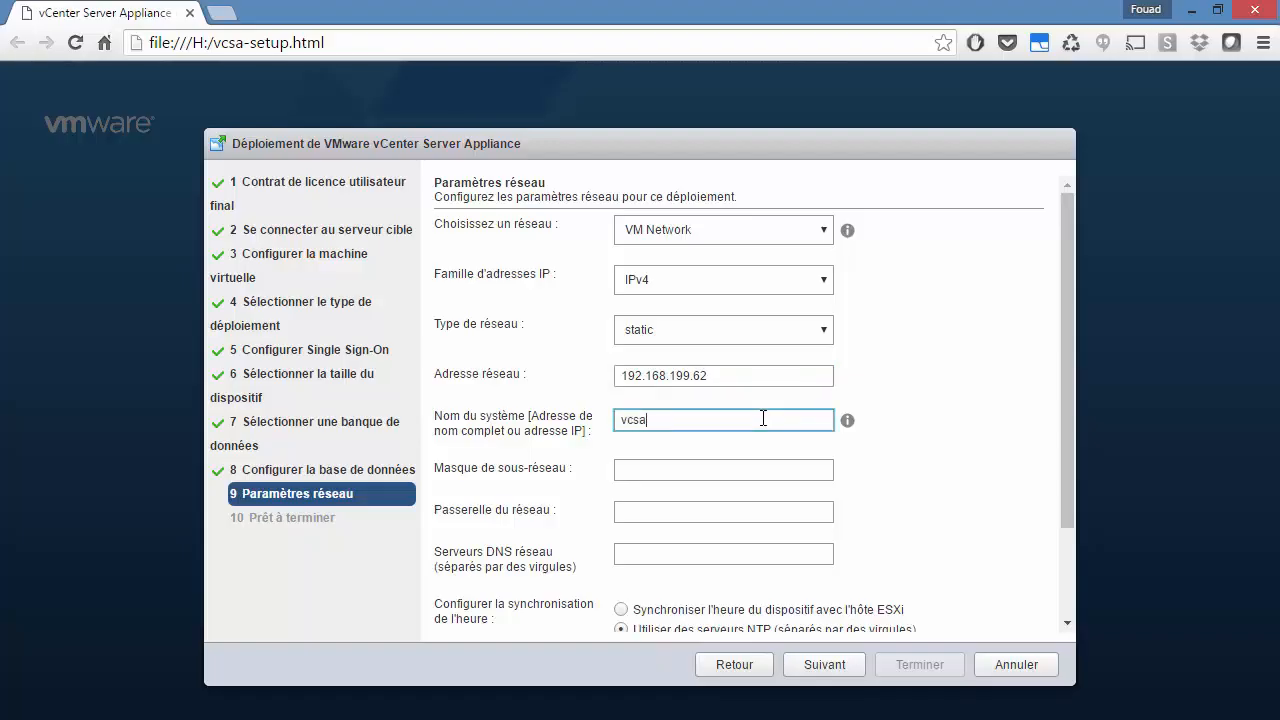
text(2.alphorm)
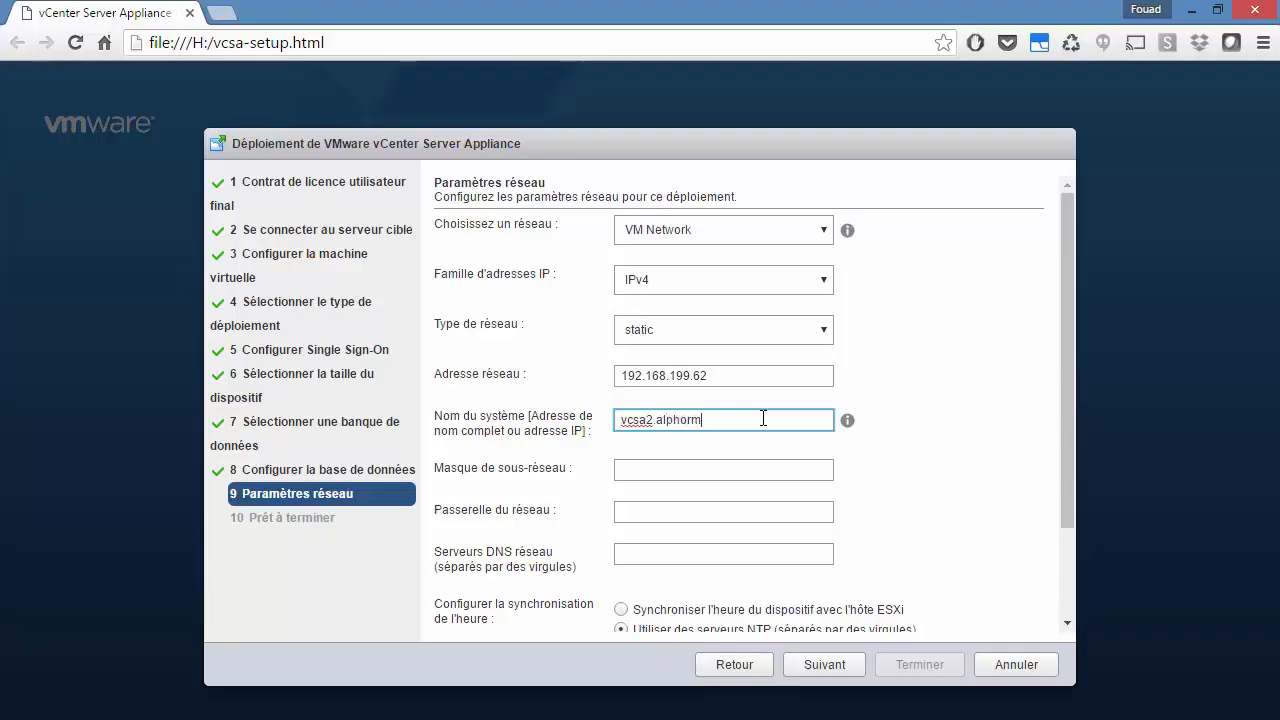
text(.local)
Step: Enter subnet mask 255.255.255.0, gateway 192.168.199.2 and DNS server 192.168.199.49
key(Tab)
text(255)
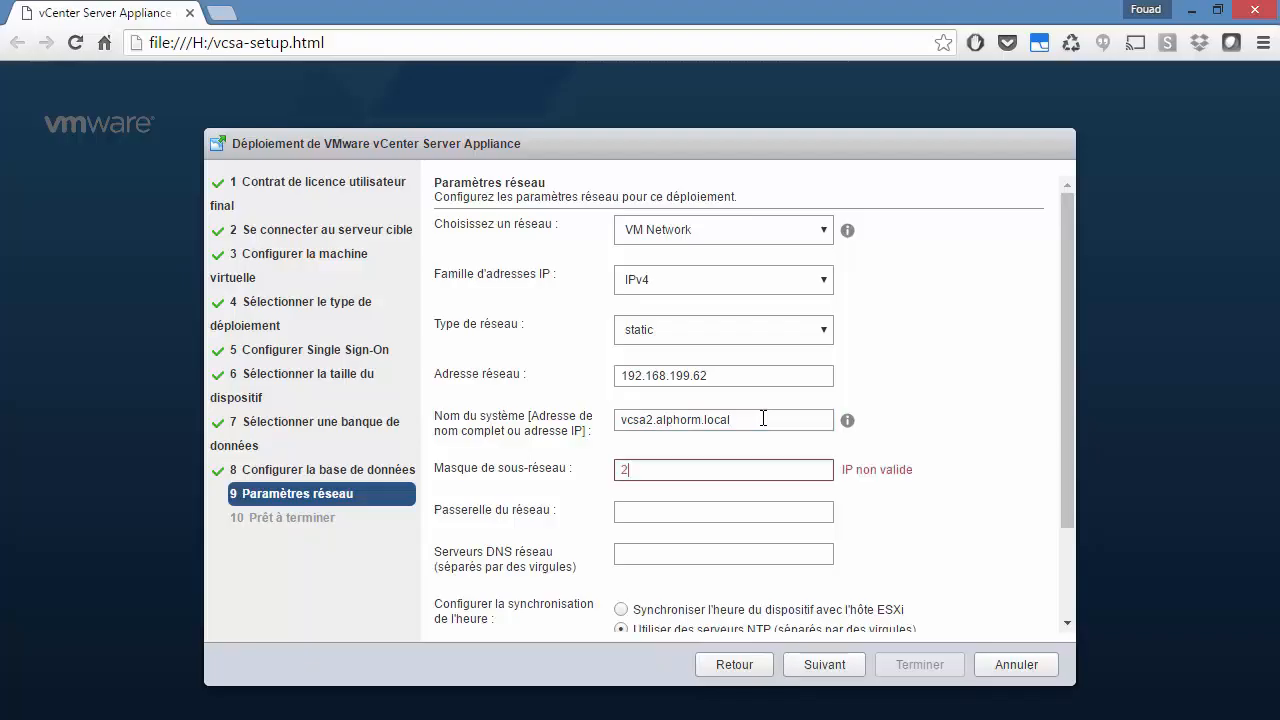
text(.255.255.0)
key(Tab)
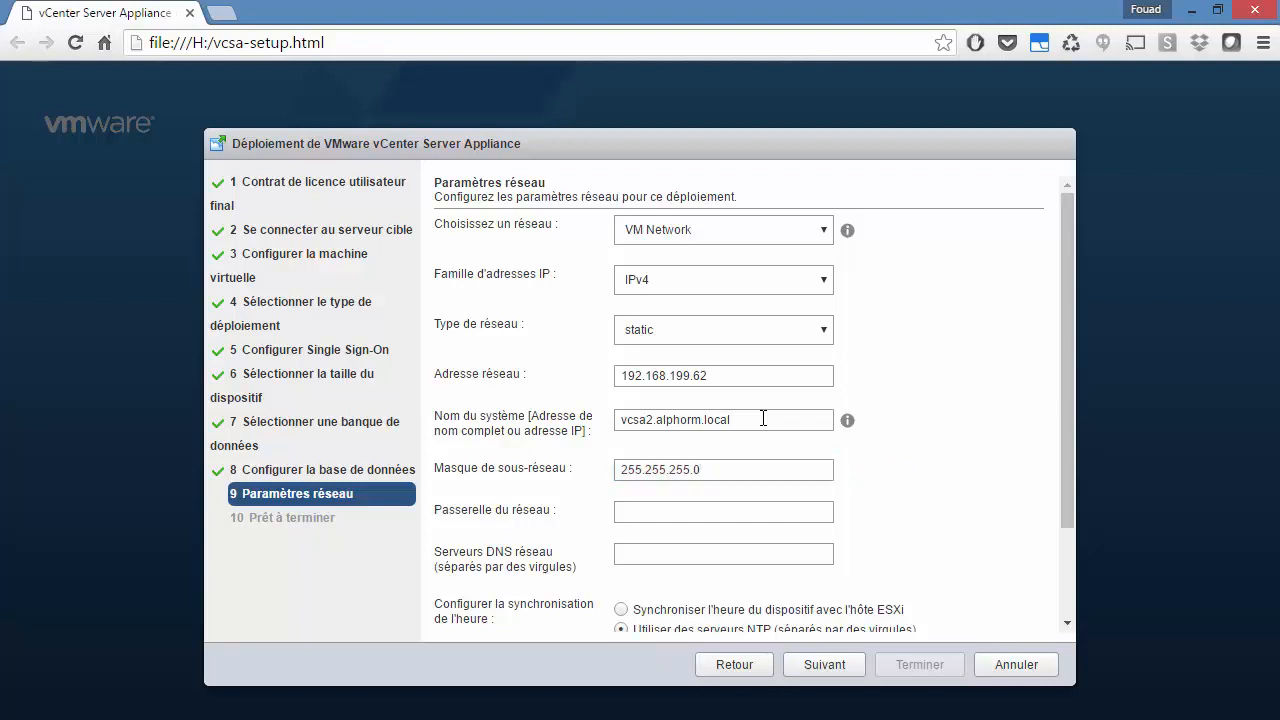
text(192.168.199.2)
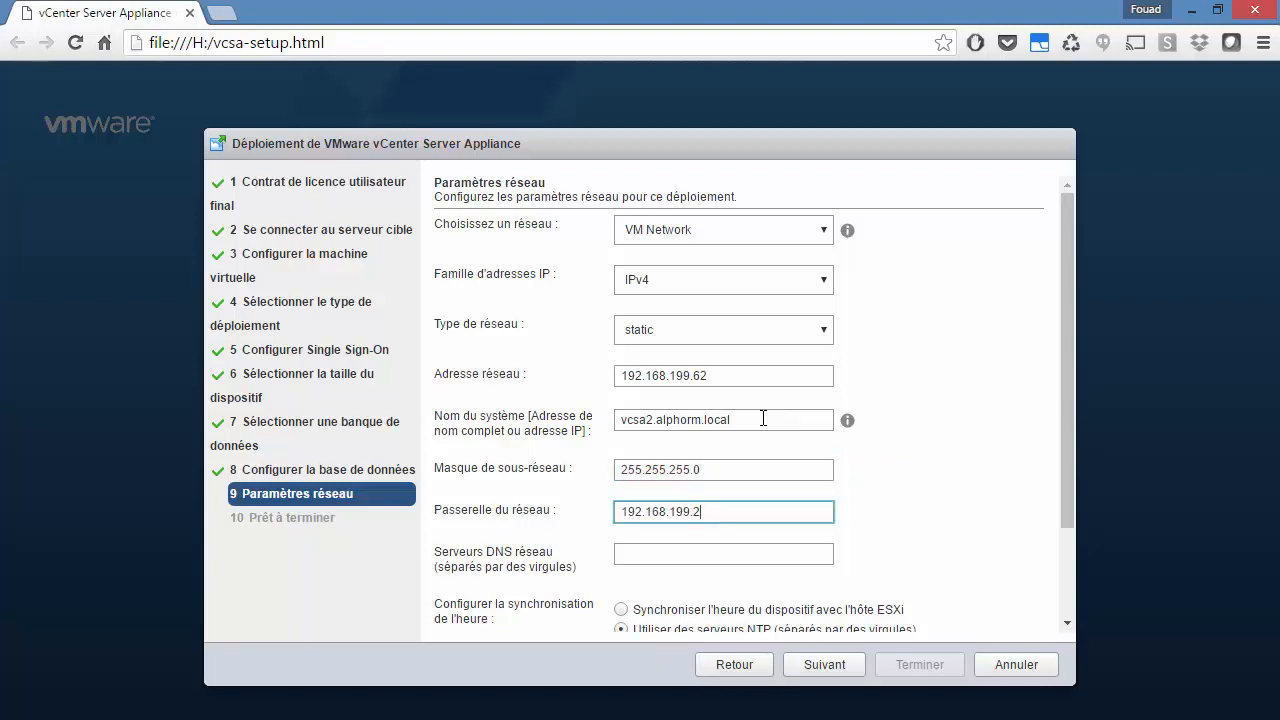
key(Tab)
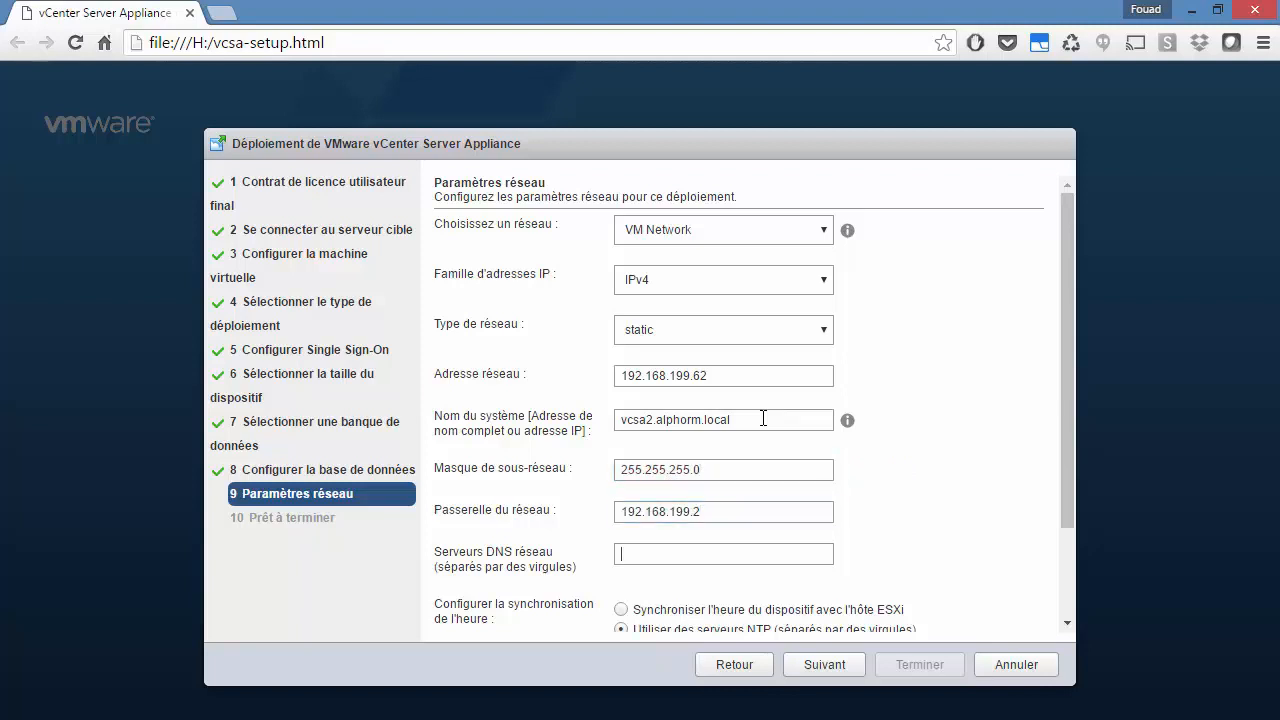
text(192.168.199.2)
key(BackSpace)
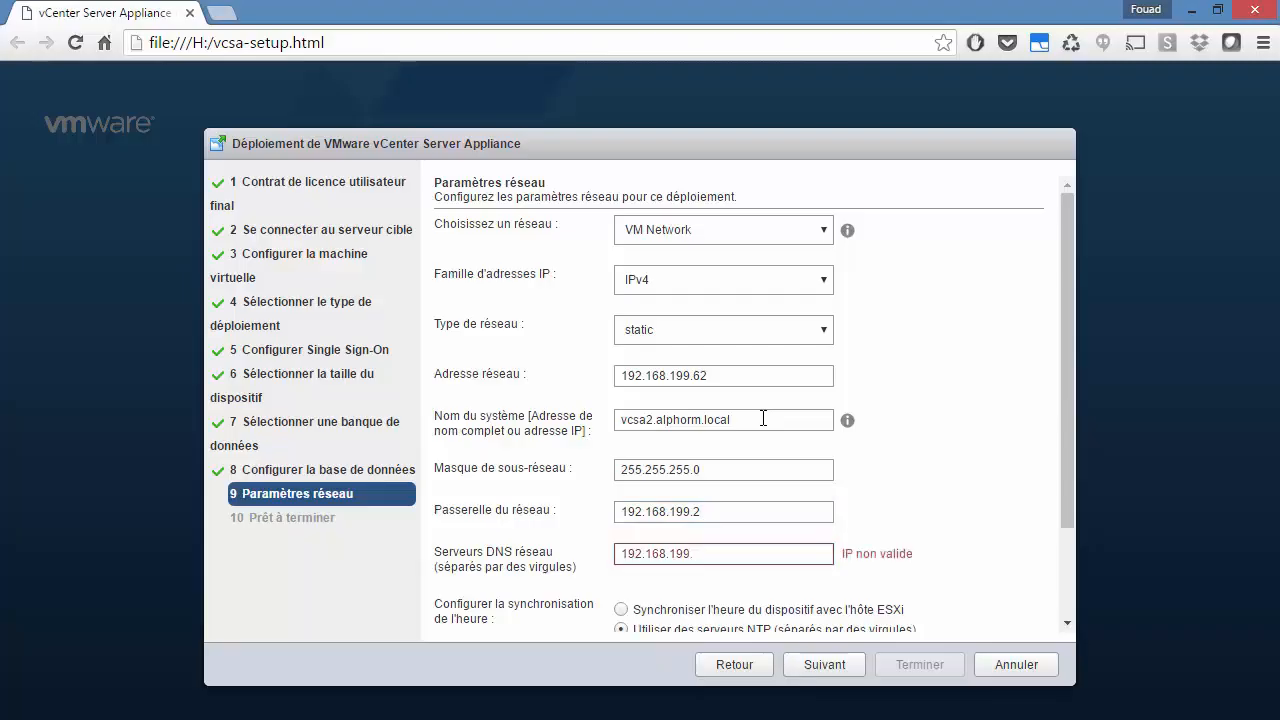
text(49)
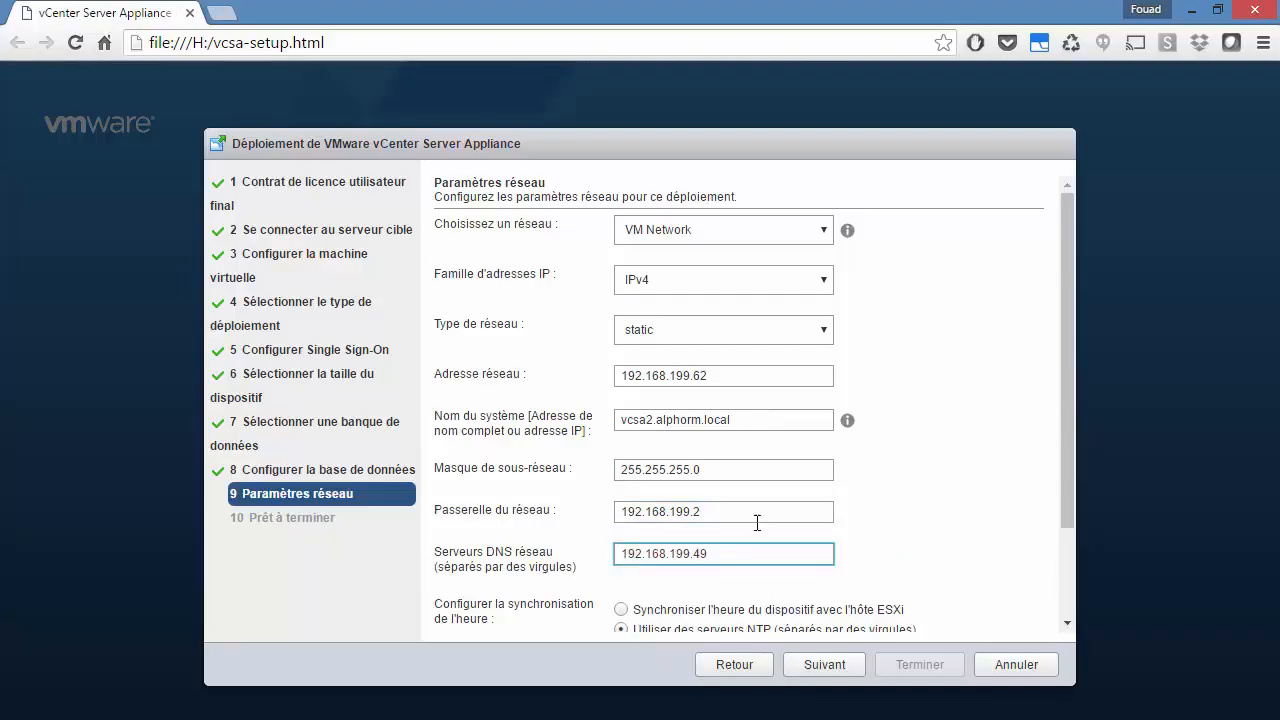
Step: Synchronize appliance time with the ESXi host and enable SSH
scroll(720, 510, down, 2)
click(621, 491)
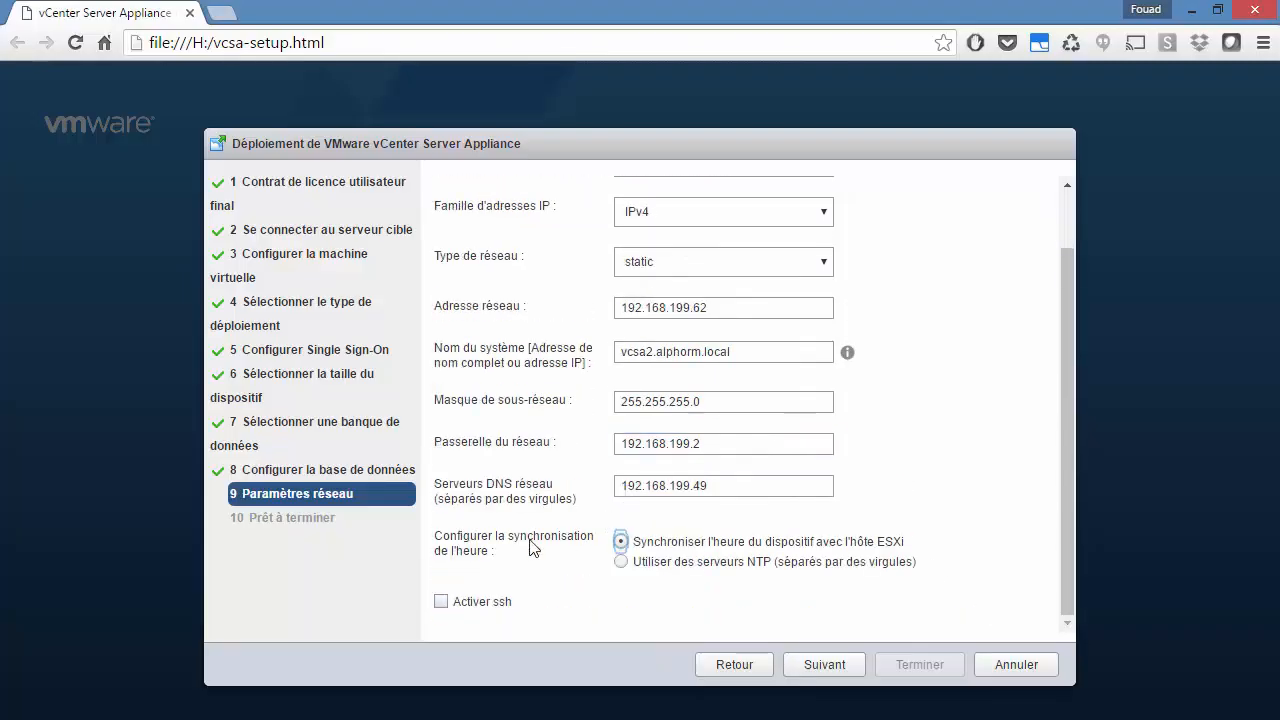
click(435, 604)
Step: Review the Prêt à terminer summary for VCSA2 and launch the deployment with Terminer
click(812, 666)
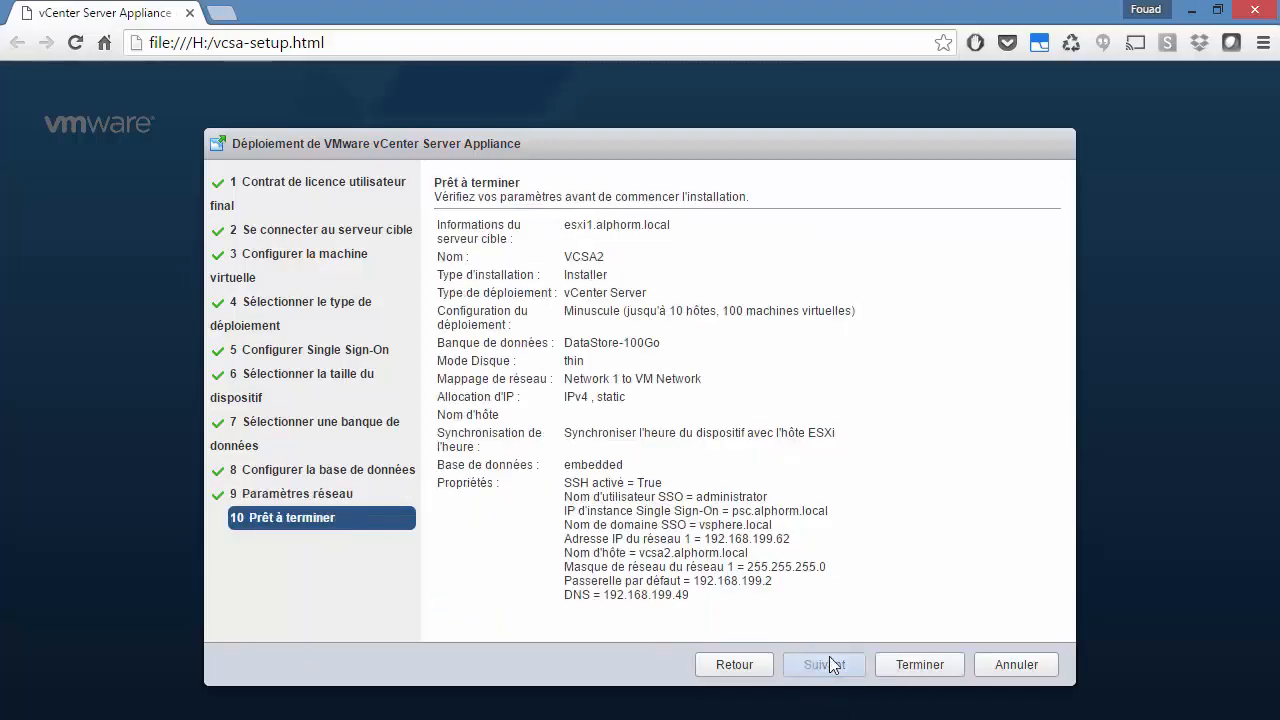
click(920, 665)
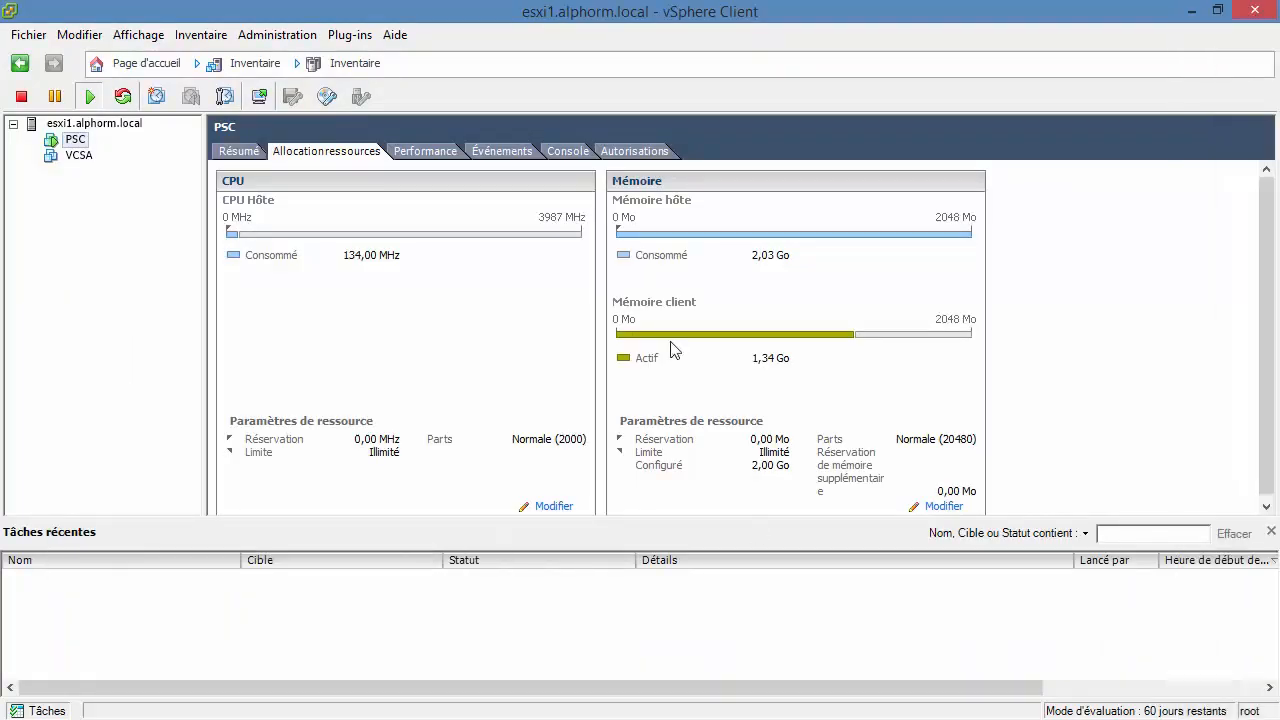
Step: Check that VCSA2 appears on esxi1.alphorm.local in vSphere Client, then move the client window off screen
click(1218, 11)
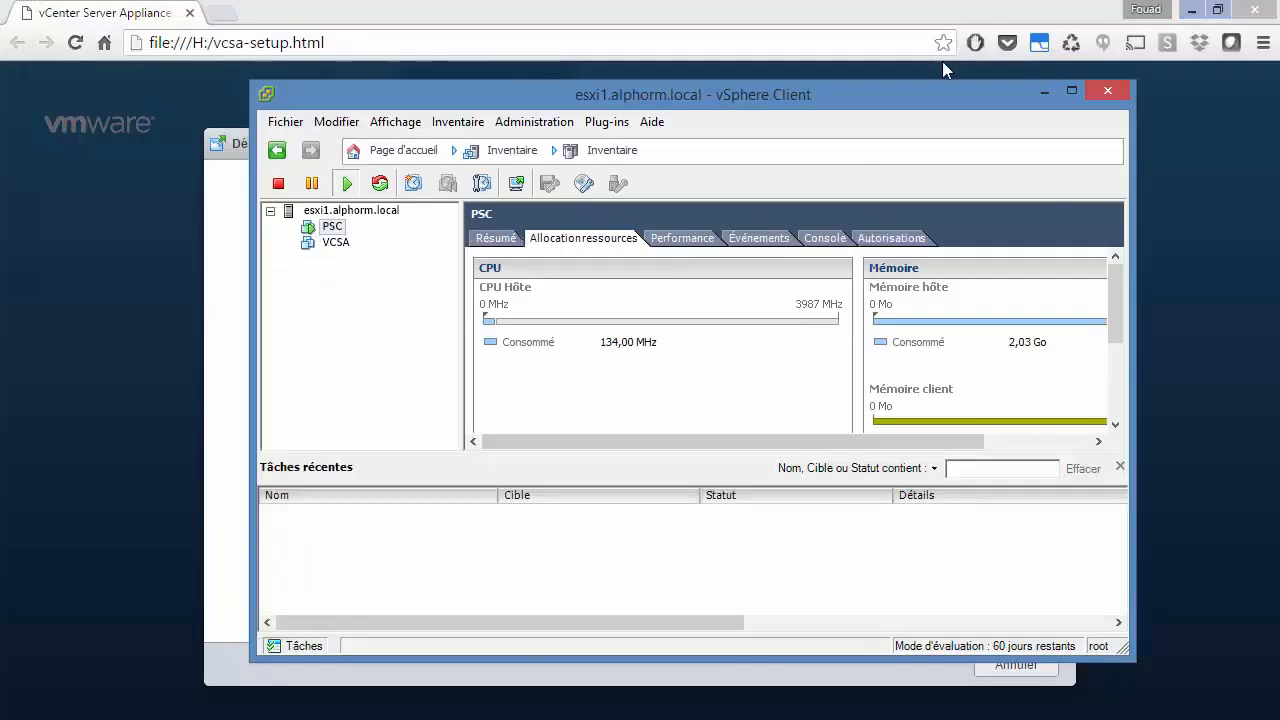
drag(720, 96, 863, 78)
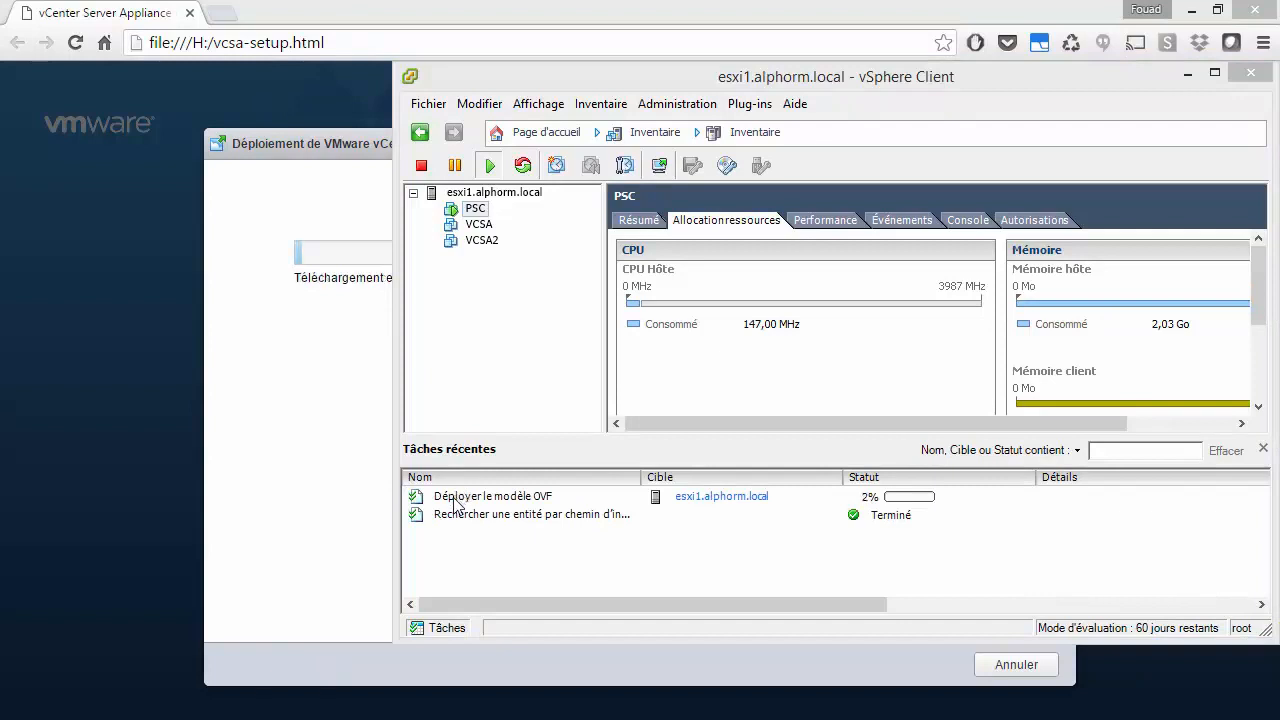
click(484, 250)
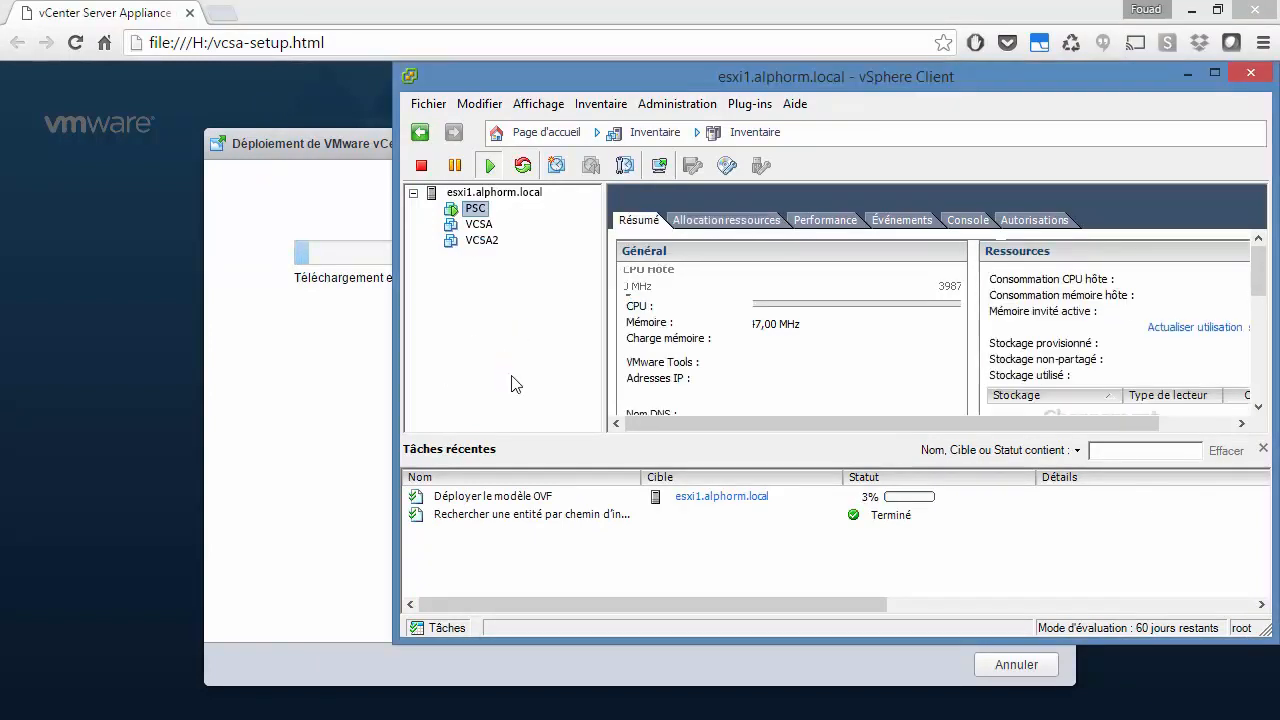
click(481, 240)
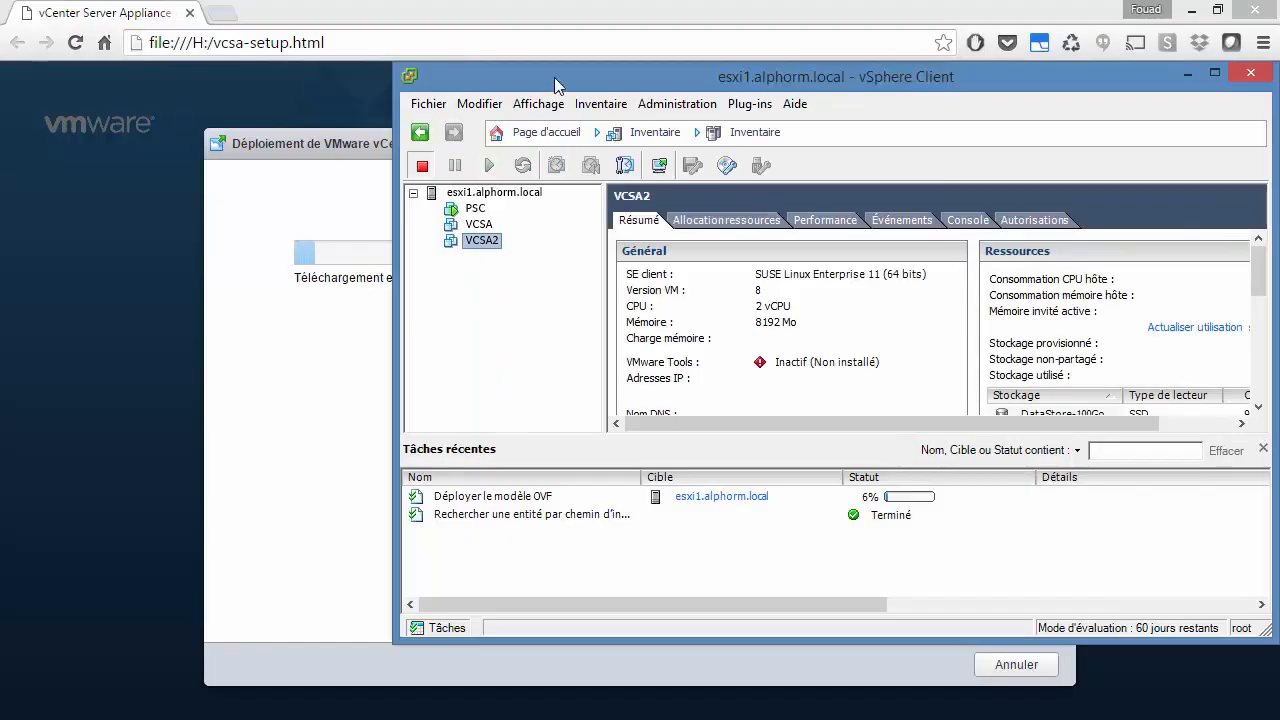
drag(555, 78, 1279, 75)
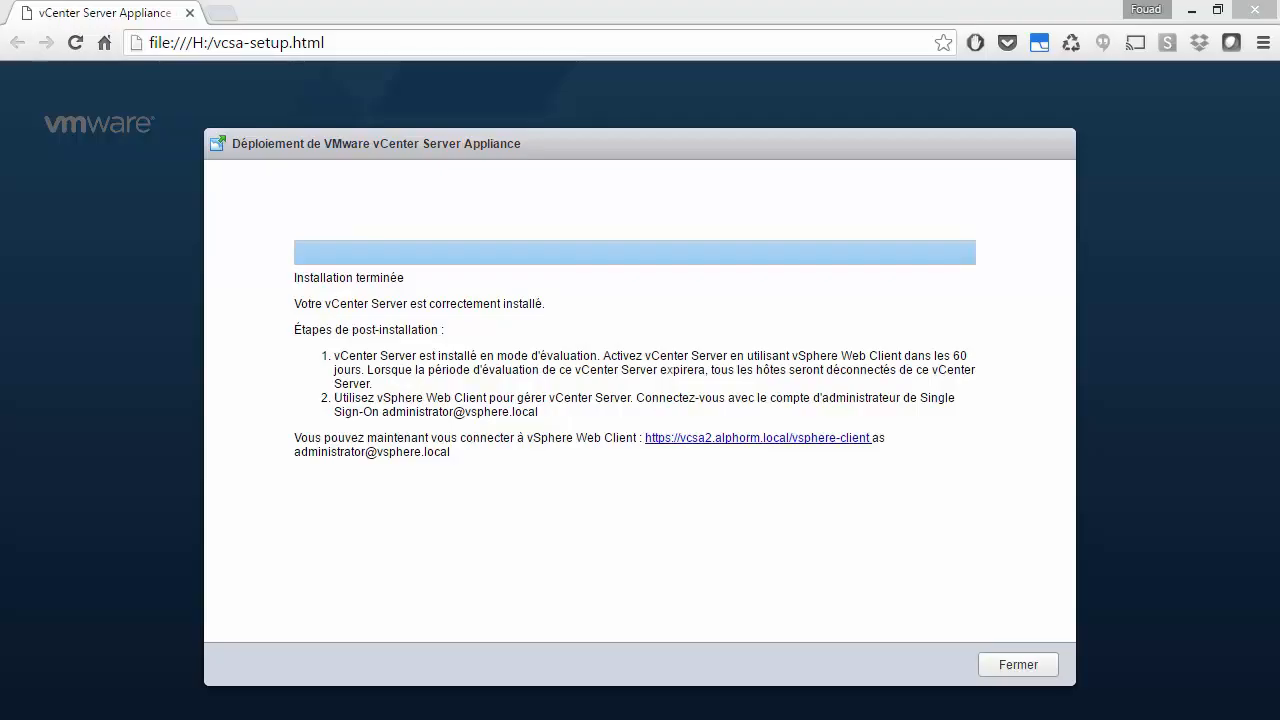
Step: Bring vSphere Client back maximized to show VCSA2 powered on at 192.168.199.62
drag(1279, 228, 894, 82)
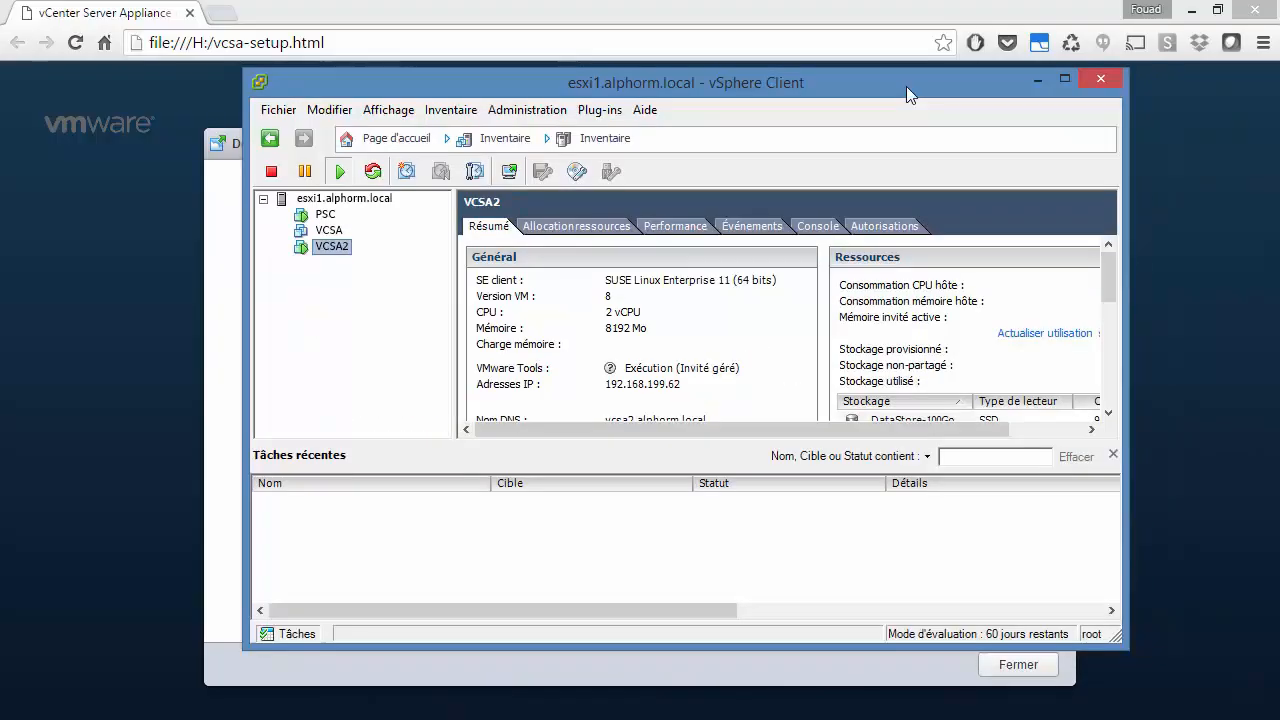
click(1059, 86)
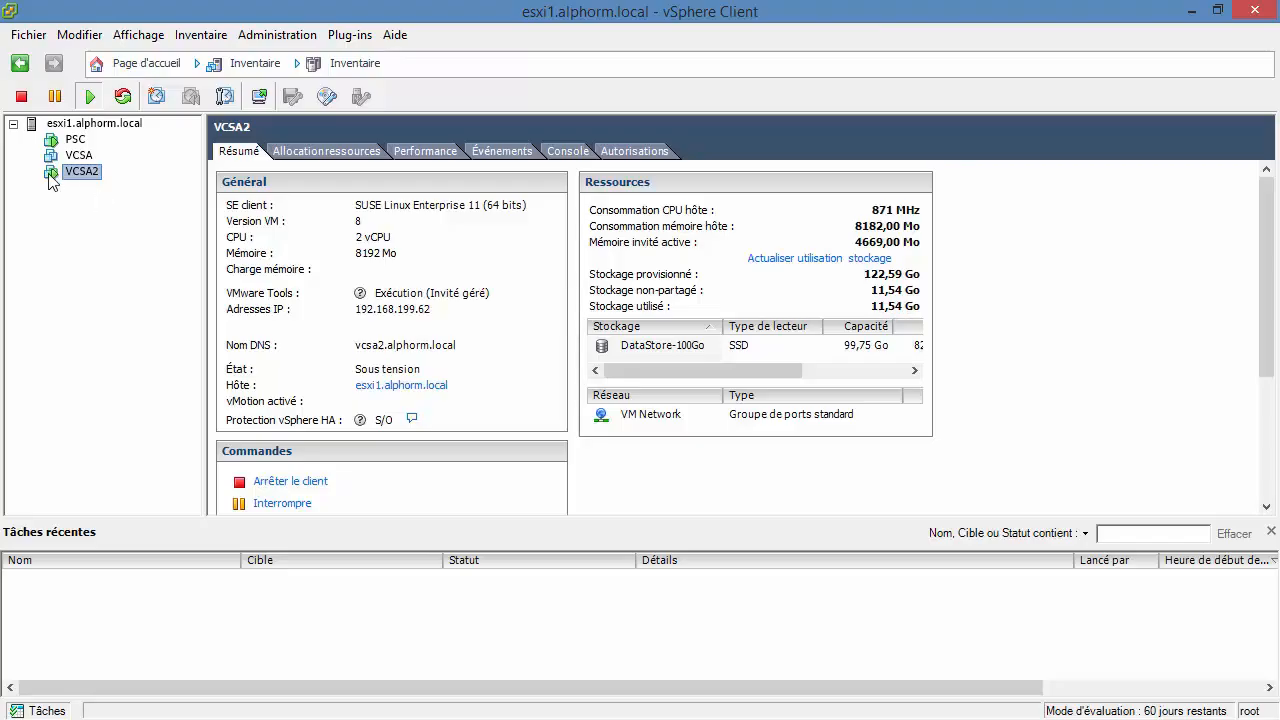
Step: Compare the powered-off VCSA and running VCSA2 summaries, then close the installer's completion dialog with Fermer
click(79, 156)
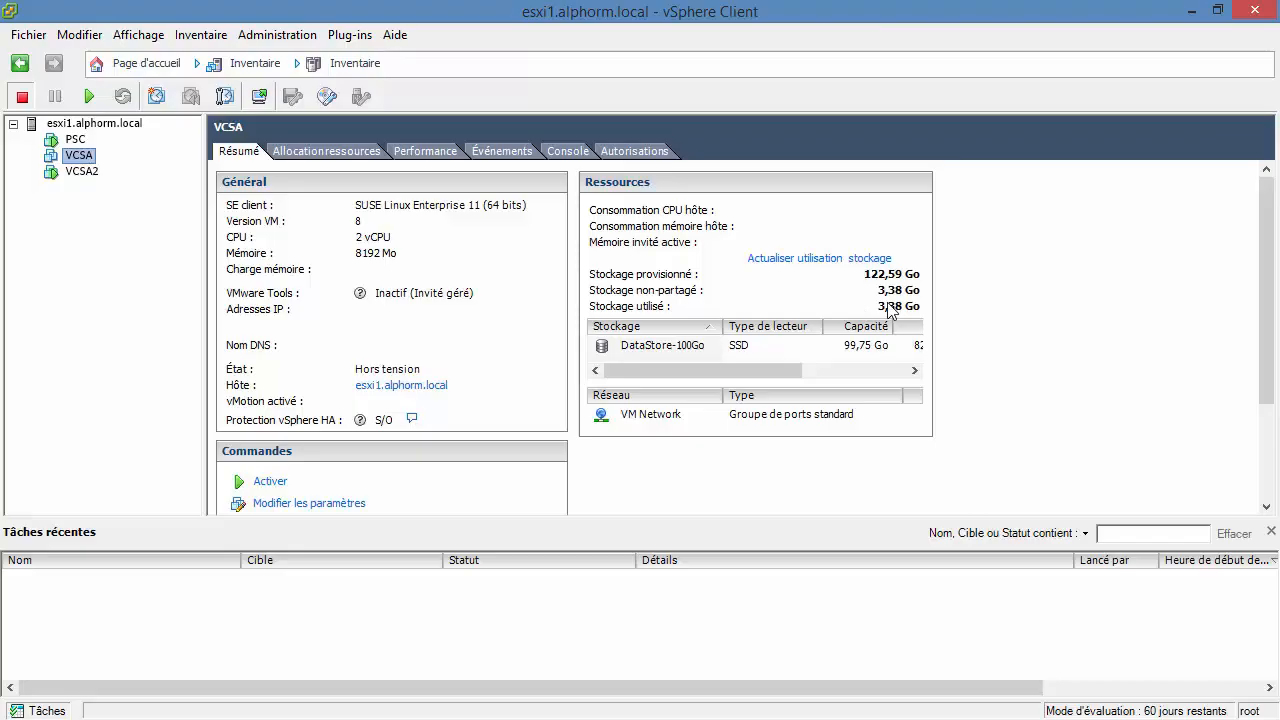
mouse_move(890, 310)
click(85, 172)
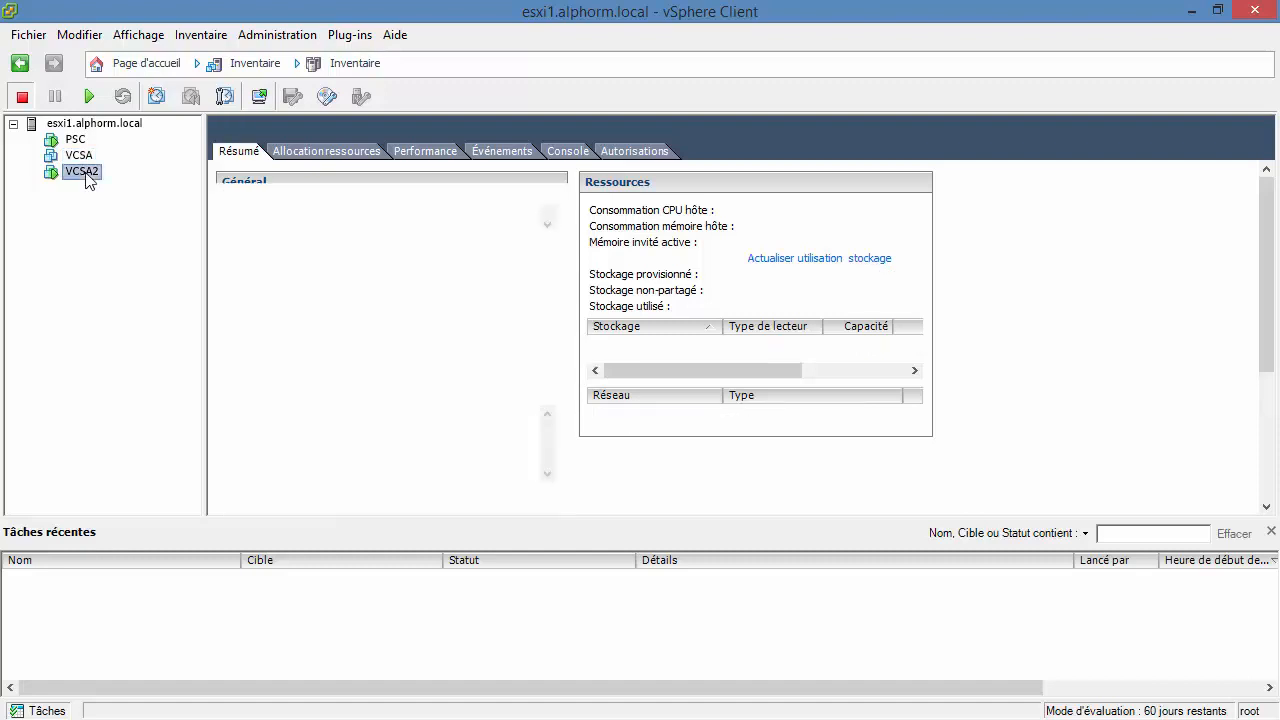
click(68, 155)
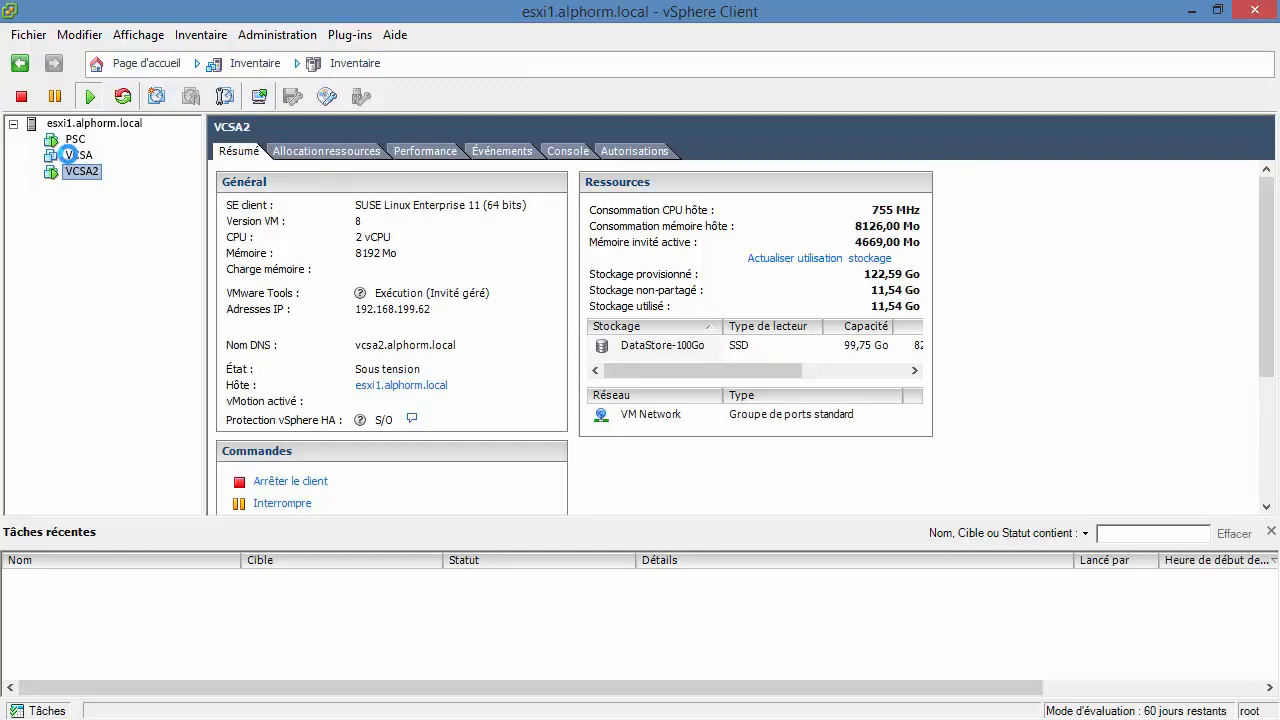
click(1193, 12)
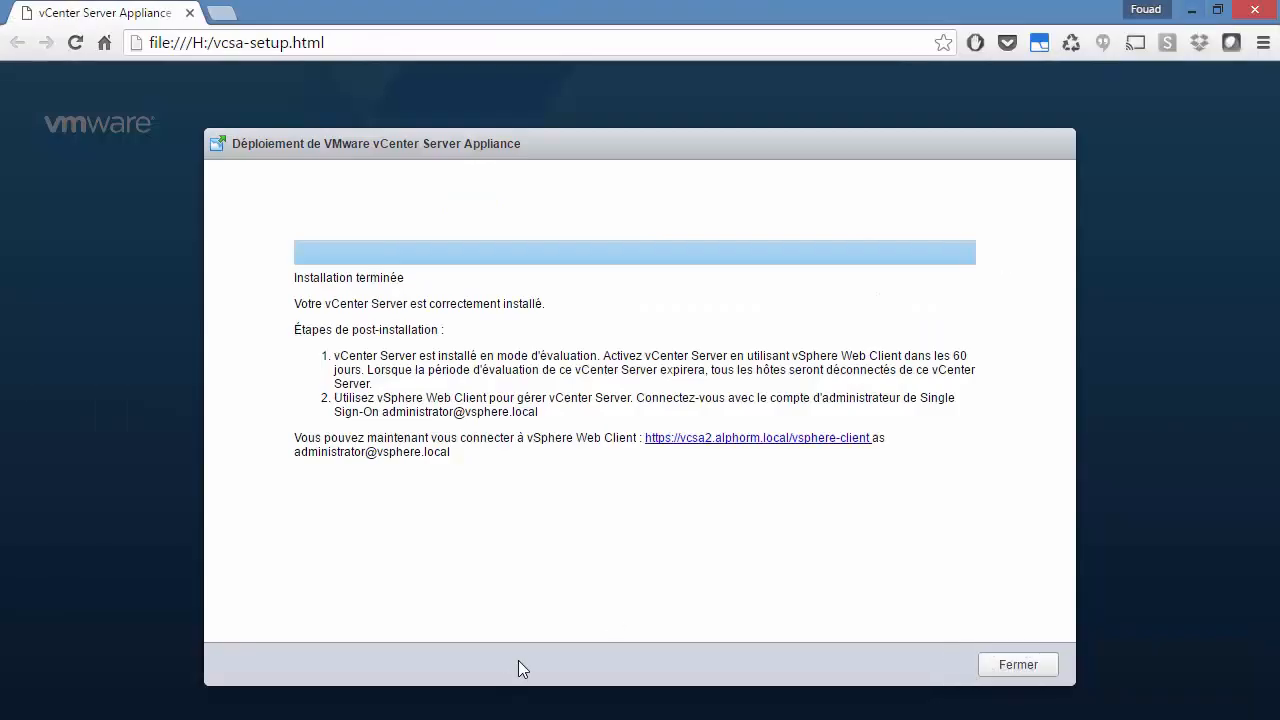
click(1018, 665)
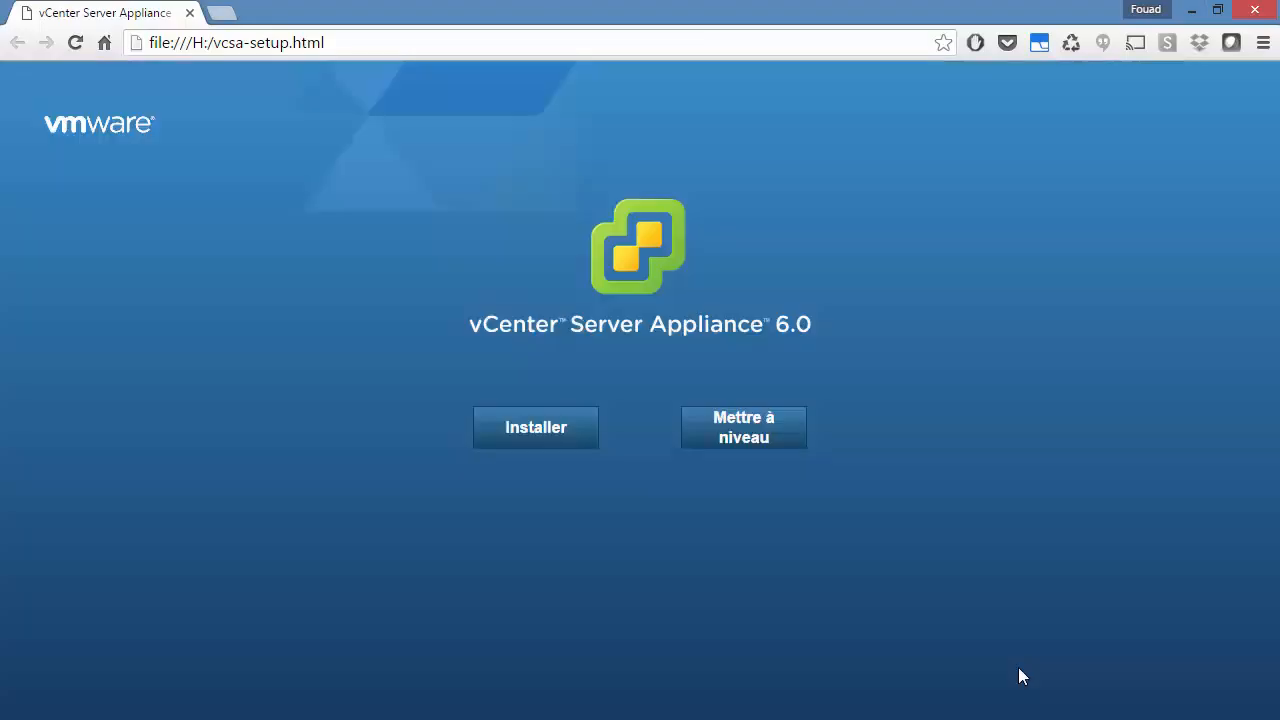